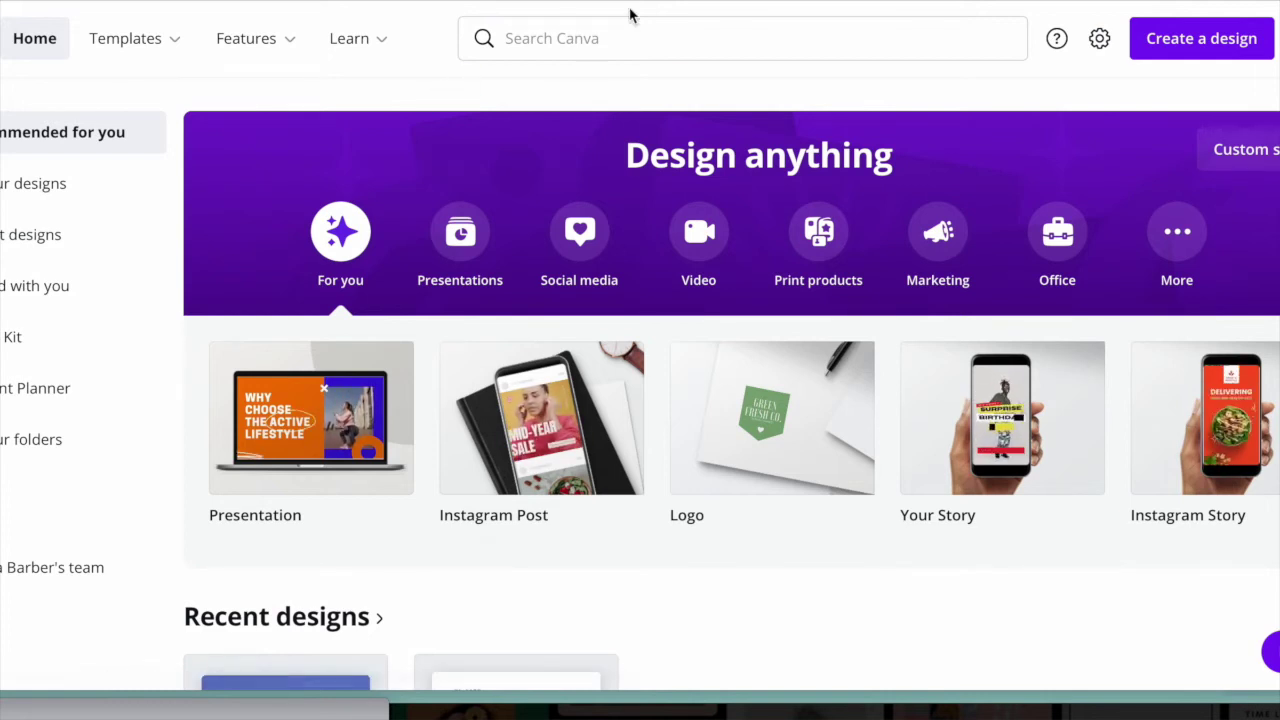
Step: Search the Canva home page for notebook and open the 309 × 200 mm Notebook template results
click(650, 37)
text(n)
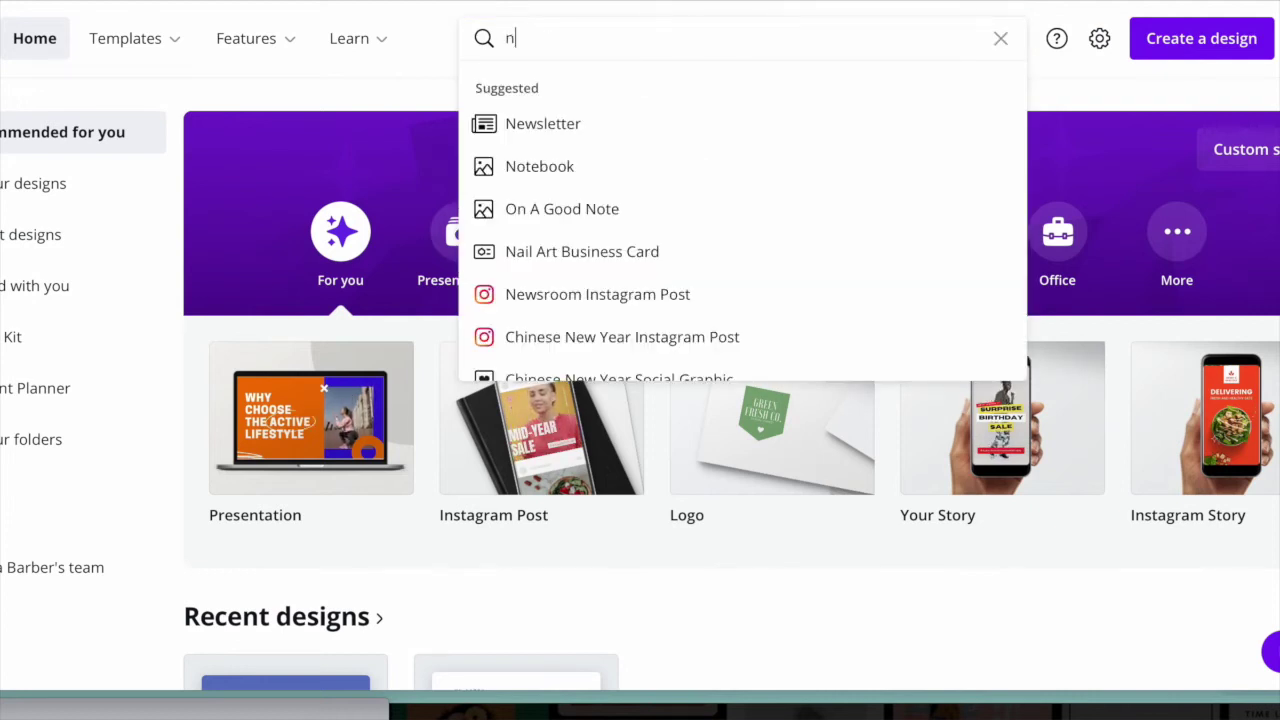
text(otebook)
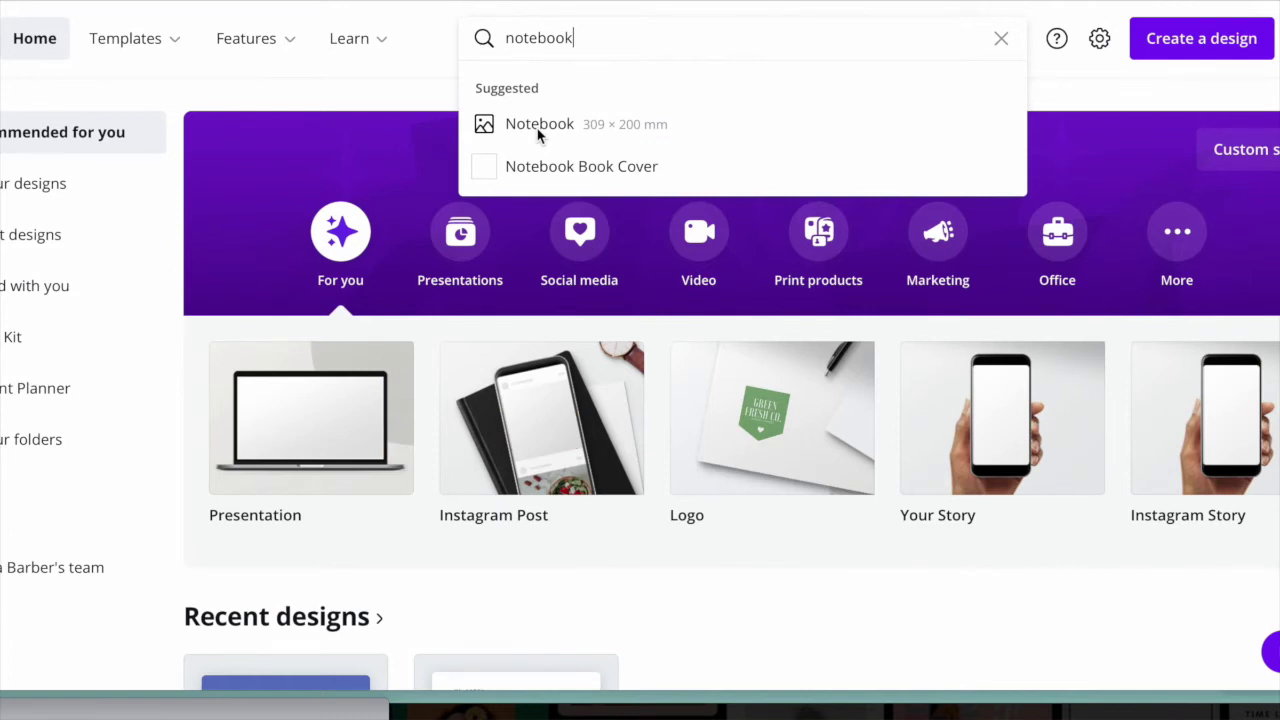
click(538, 128)
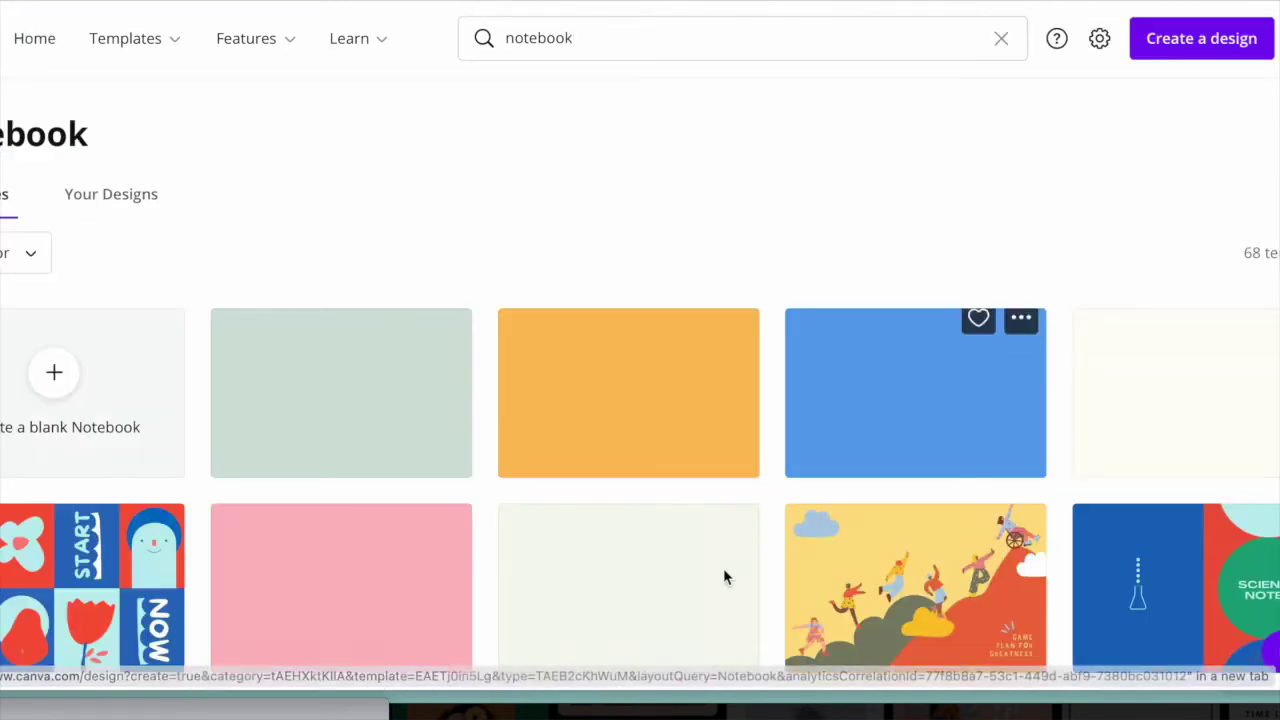
Step: Browse the notebook template results for cover designs and return to the start of the results
scroll(725, 577, down, 5)
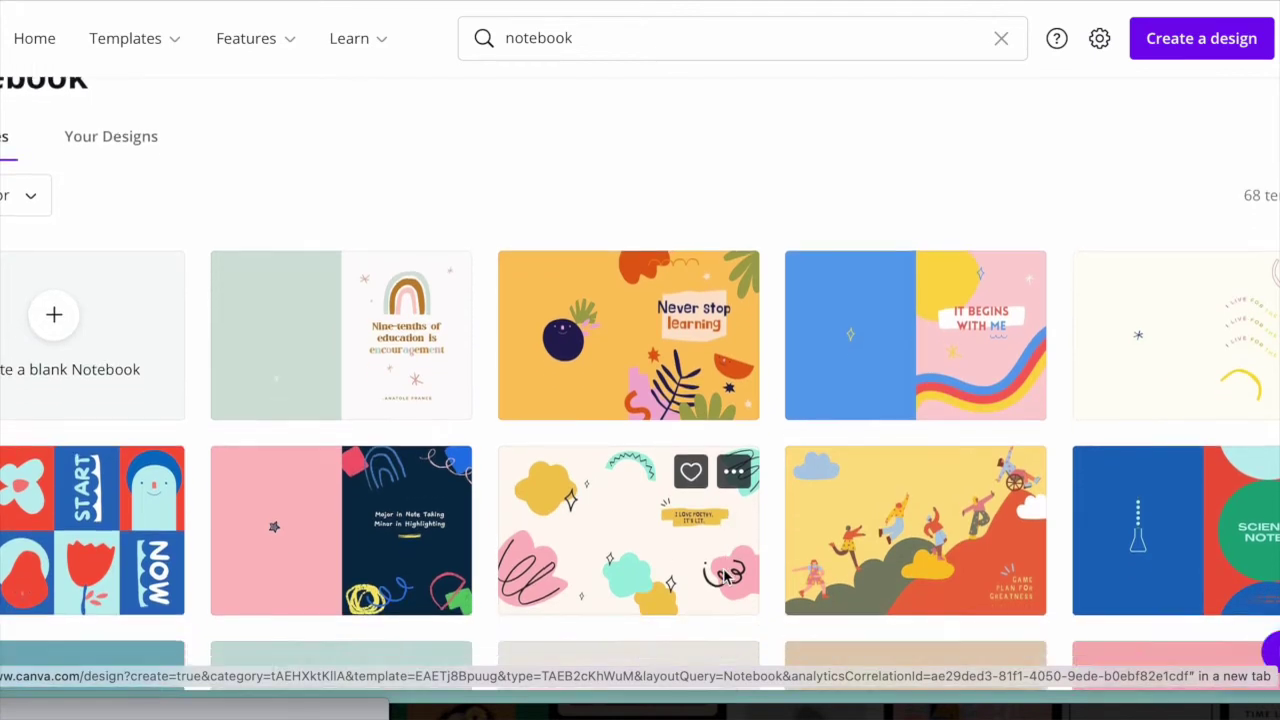
scroll(725, 578, down, 4)
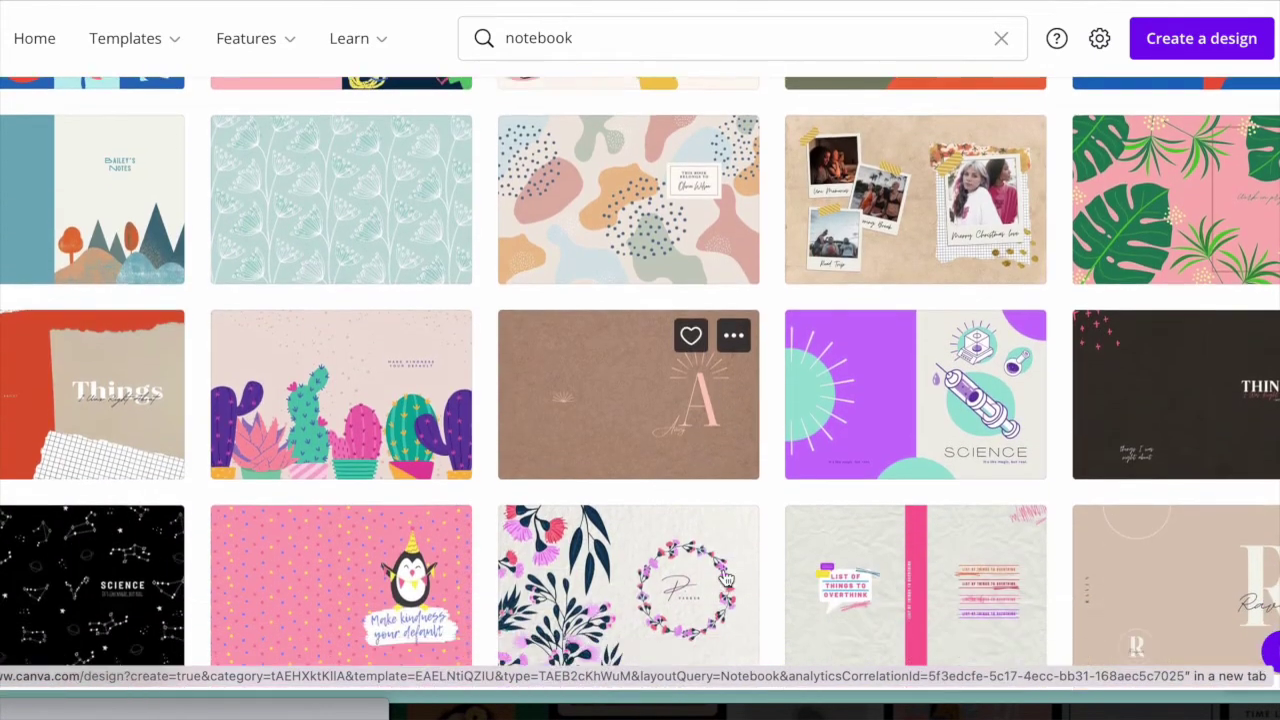
scroll(725, 578, down, 1)
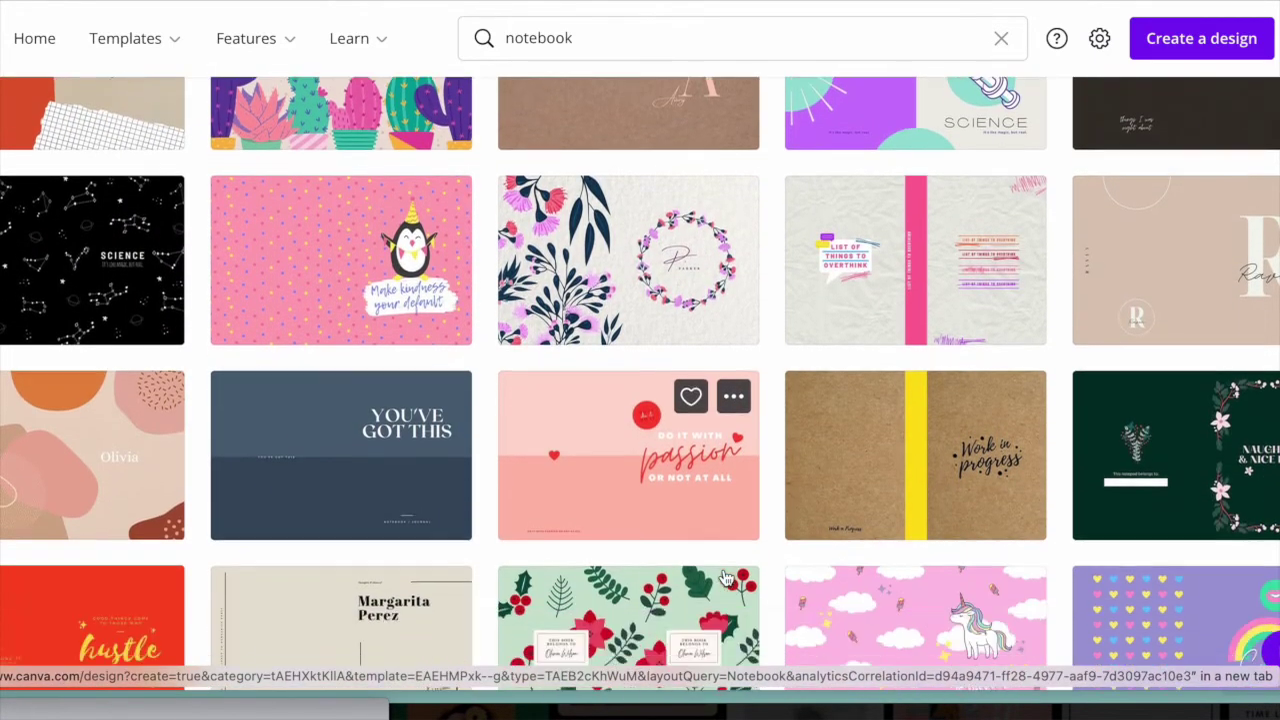
scroll(440, 445, down, 1)
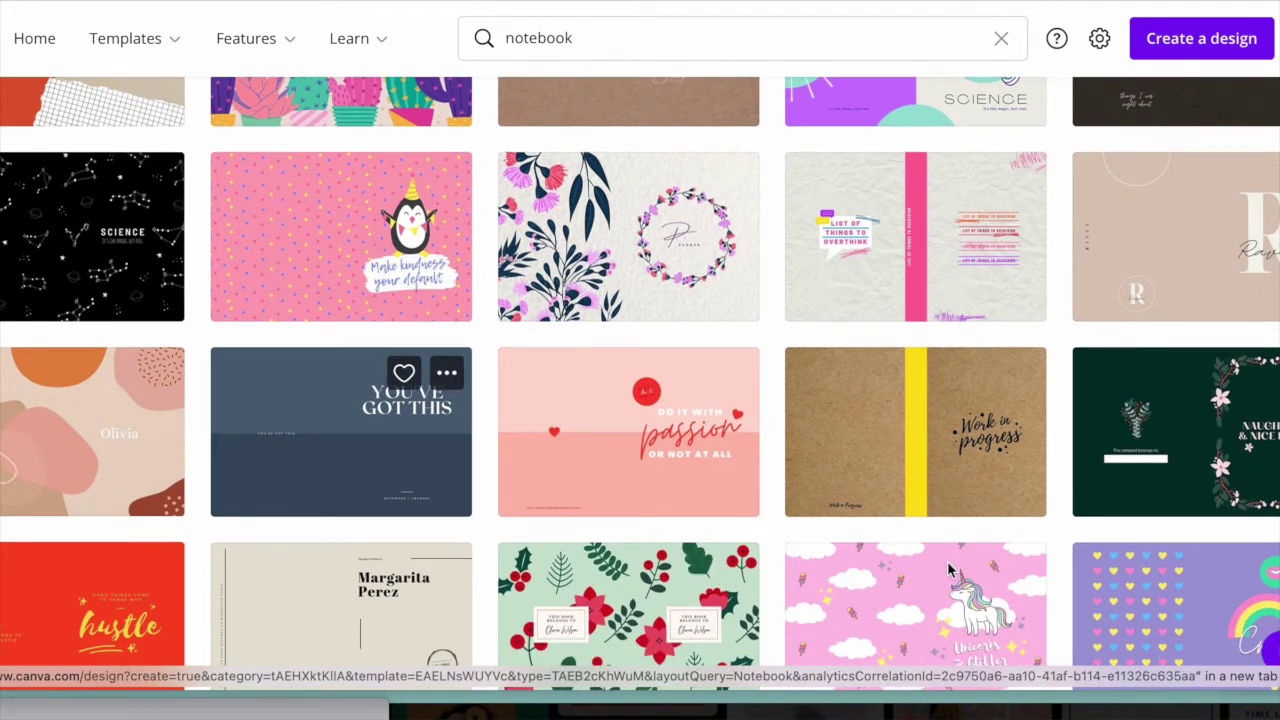
scroll(856, 612, down, 2)
scroll(856, 612, down, 3)
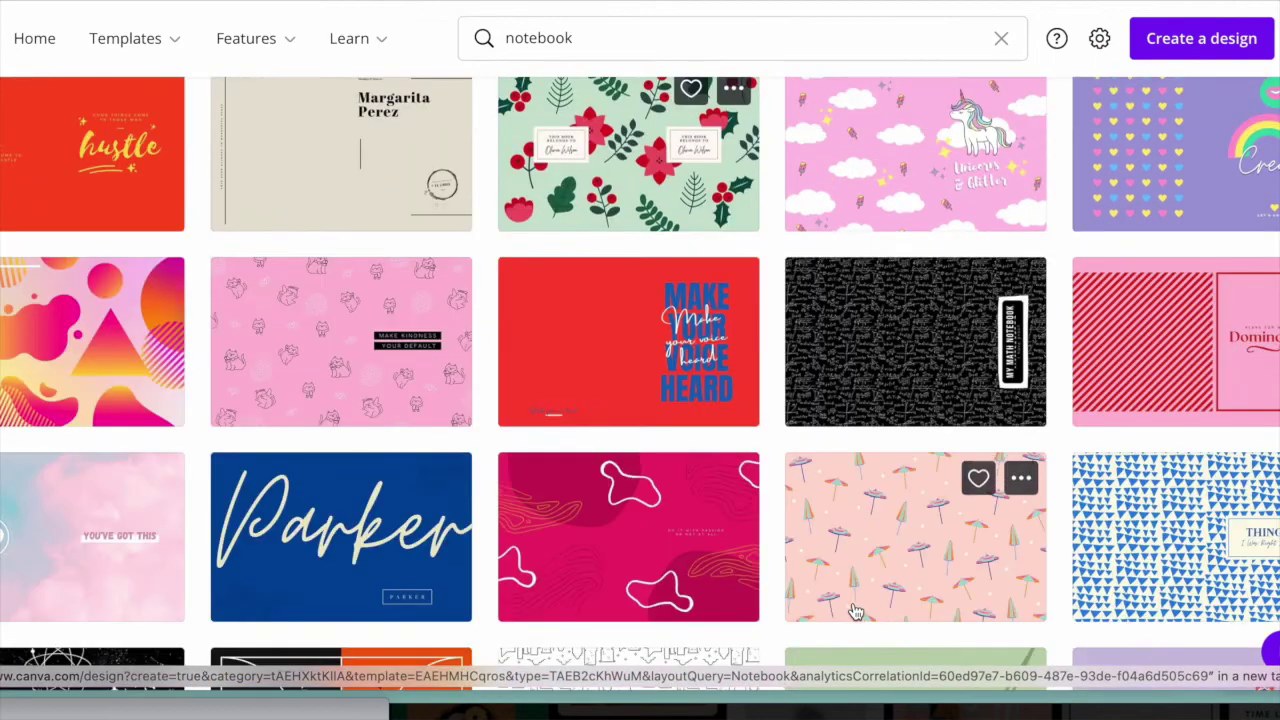
scroll(856, 612, up, 10)
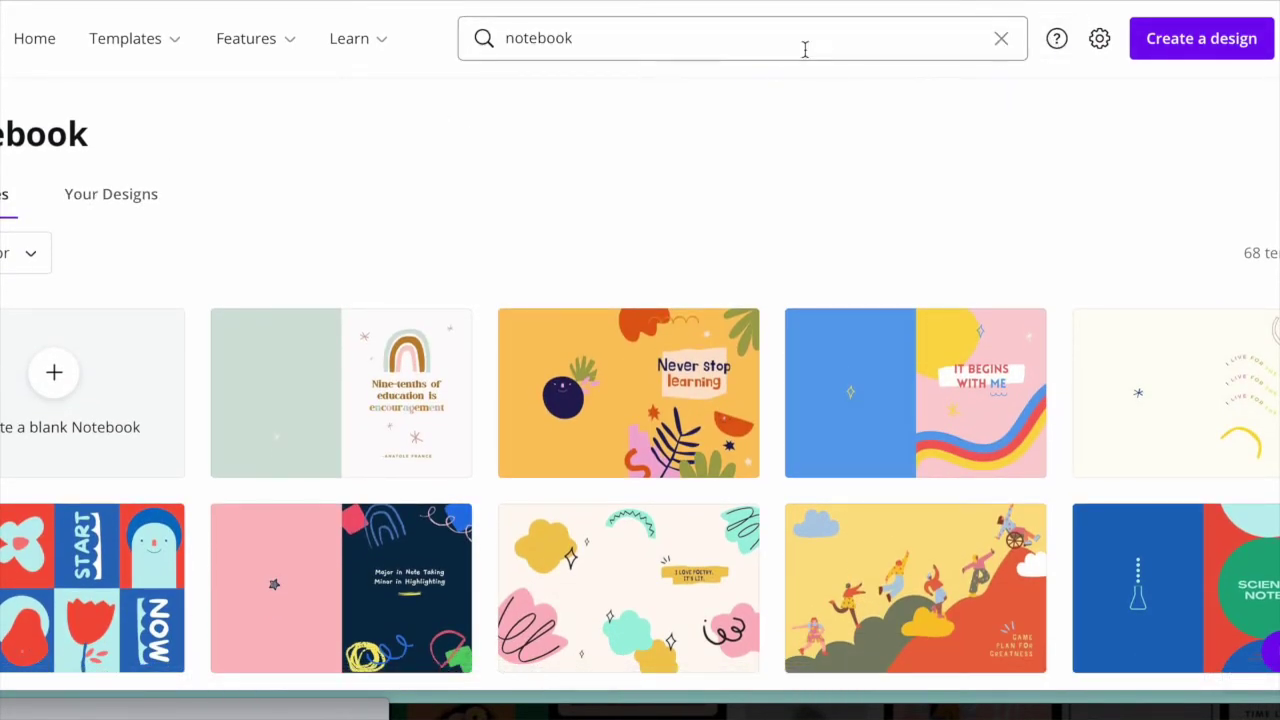
Step: Add a blank page after the My Notes page in the portrait notepad design and move it up to be page 1
mouse_move(89, 58)
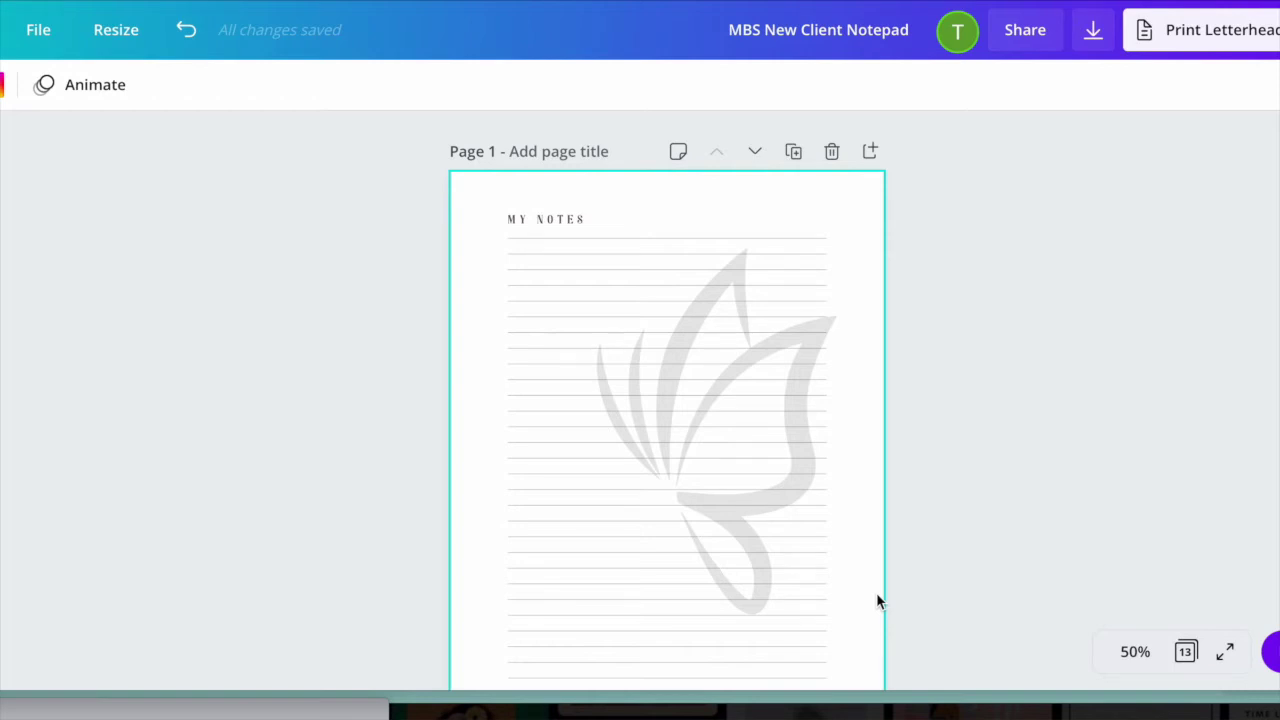
click(871, 156)
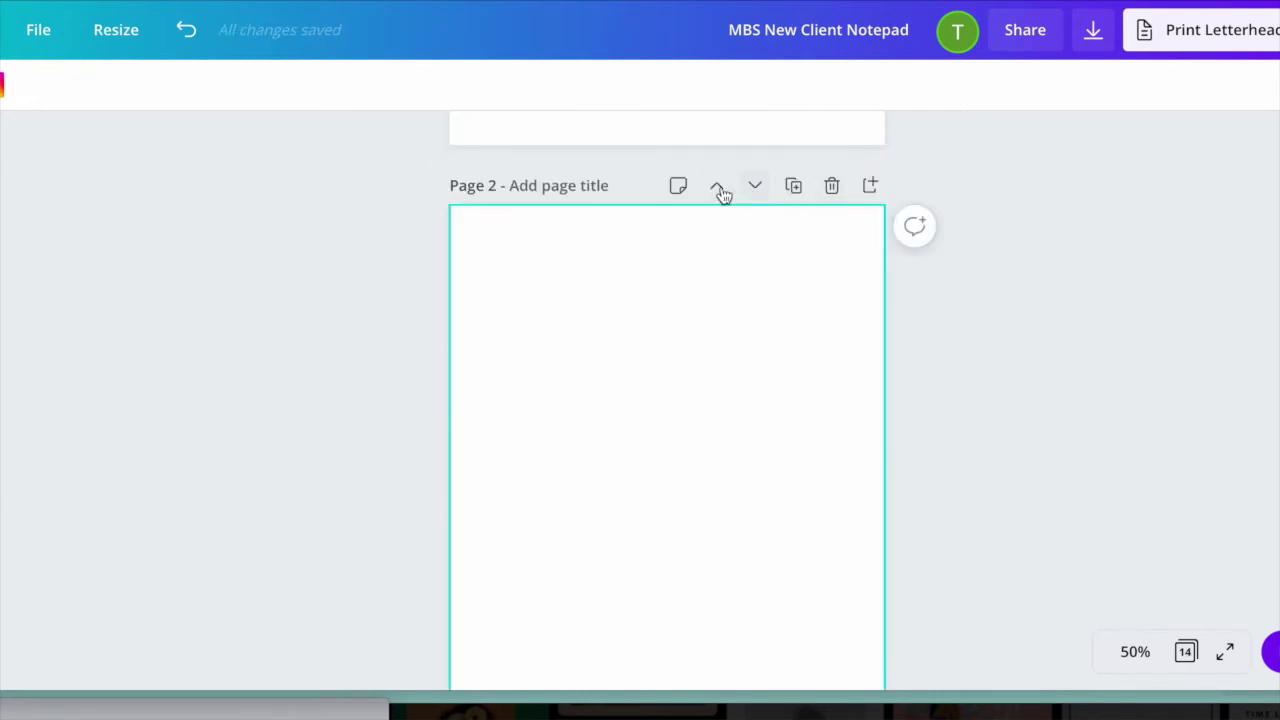
click(716, 186)
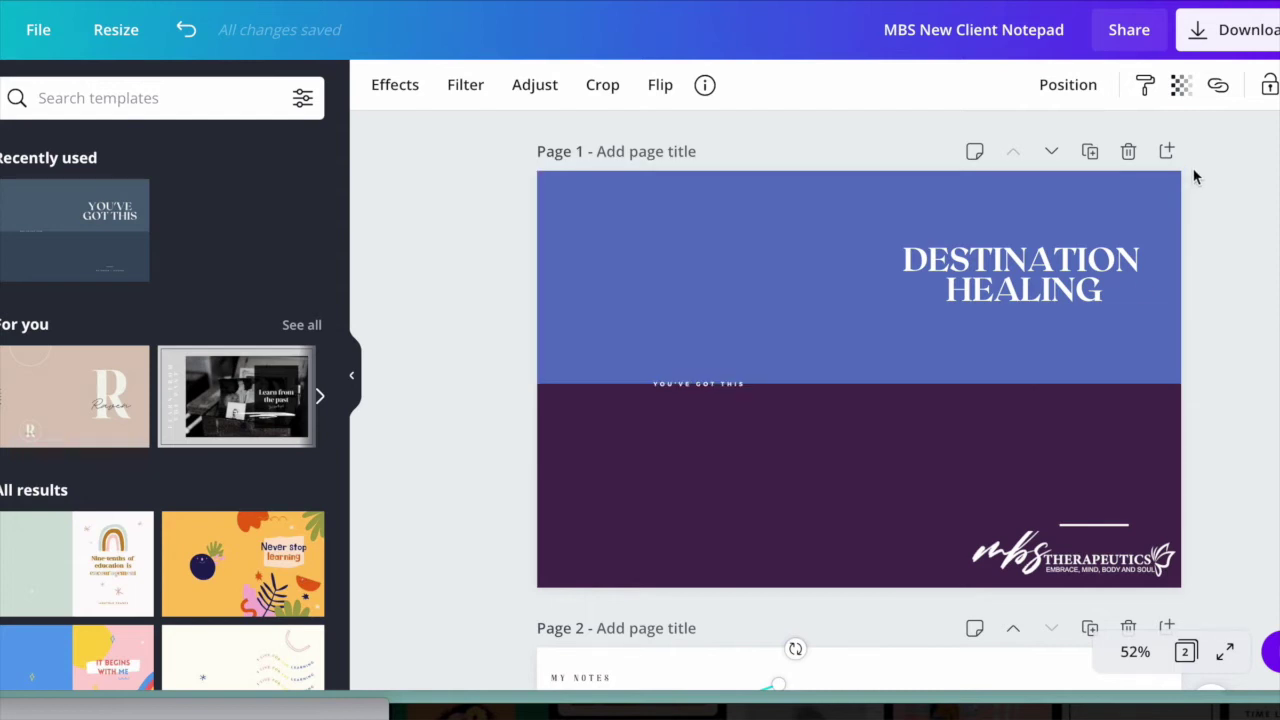
Step: Copy the blue block, Destination Healing title, line and logo from the landscape cover and paste them onto the blank portrait page 1
drag(1203, 156, 863, 593)
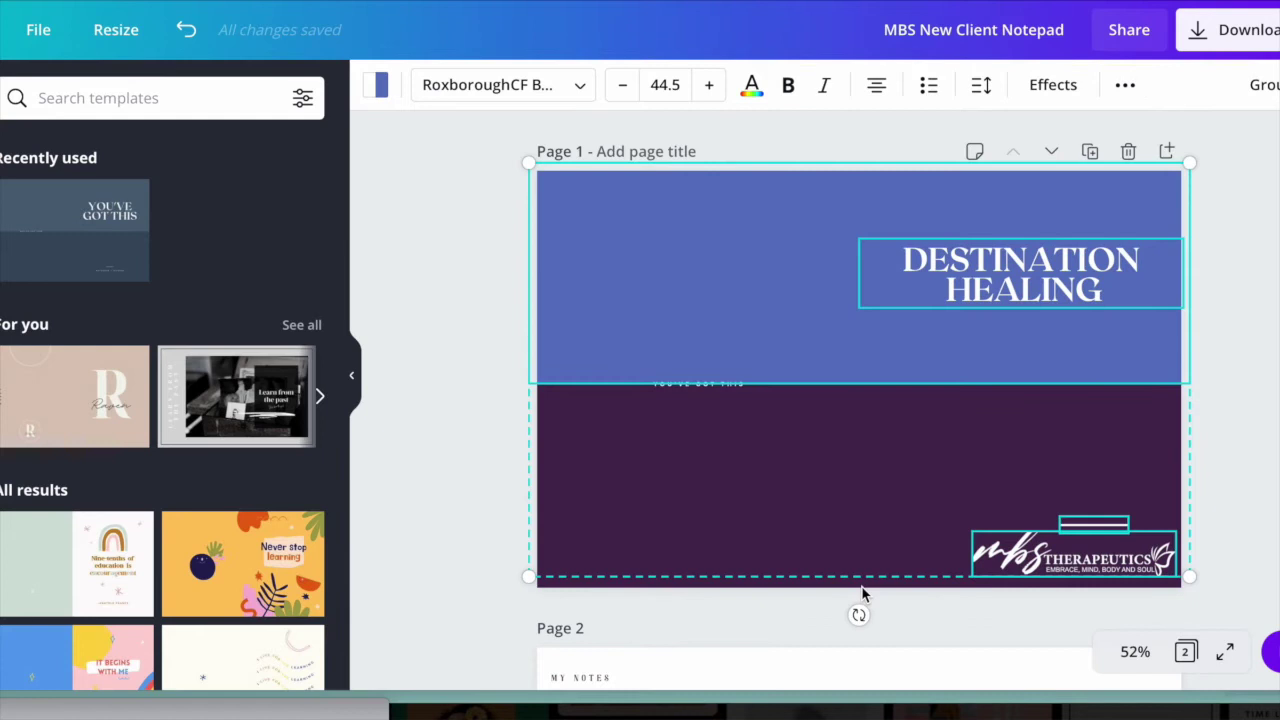
click(1236, 154)
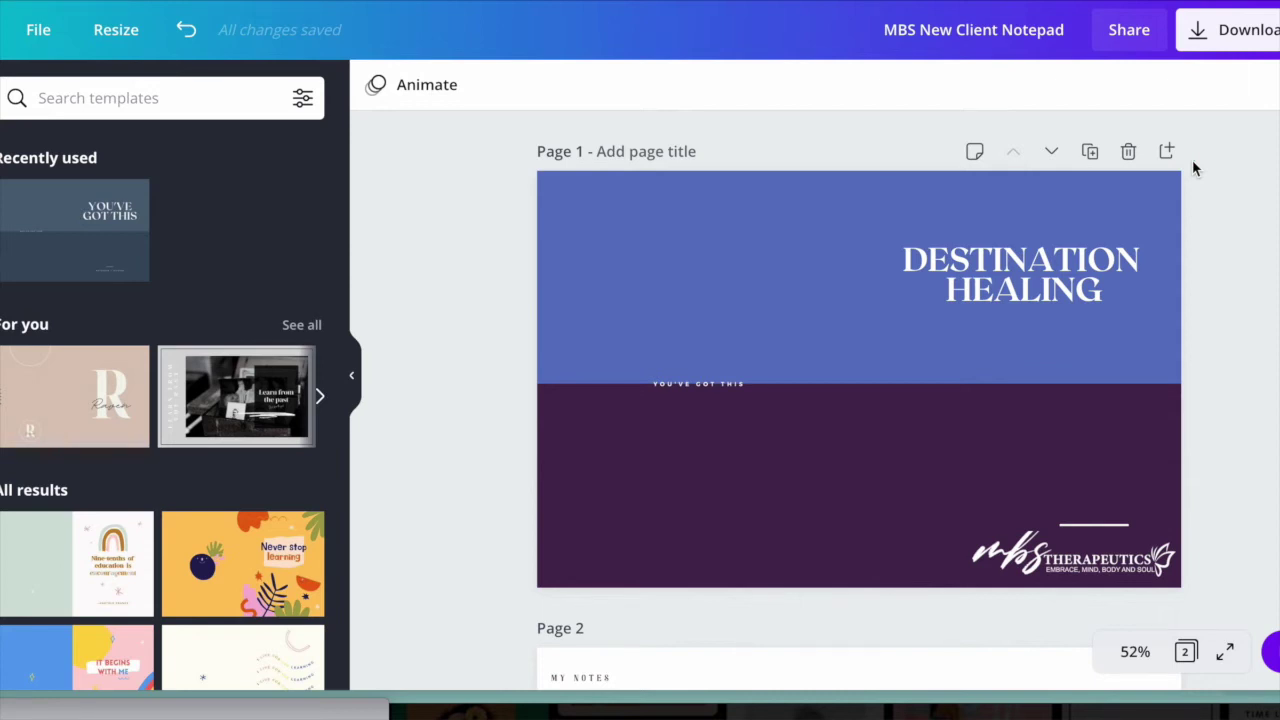
drag(1192, 160, 778, 555)
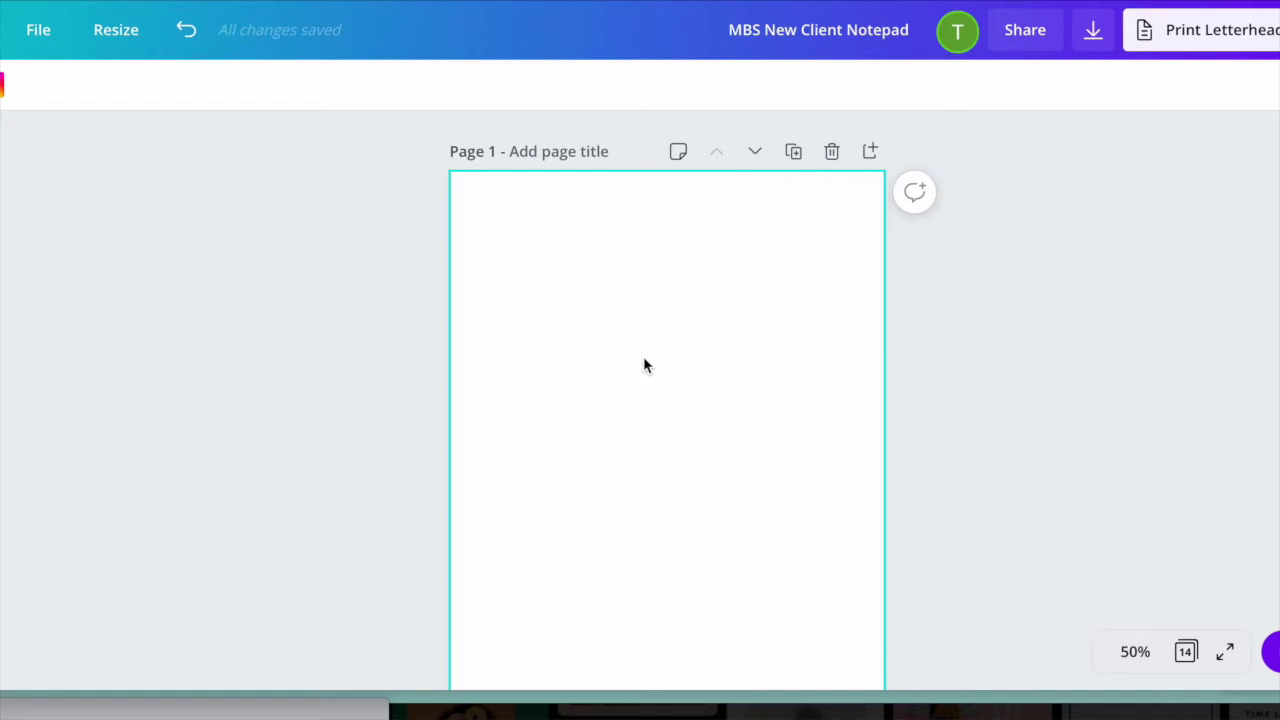
click(644, 359)
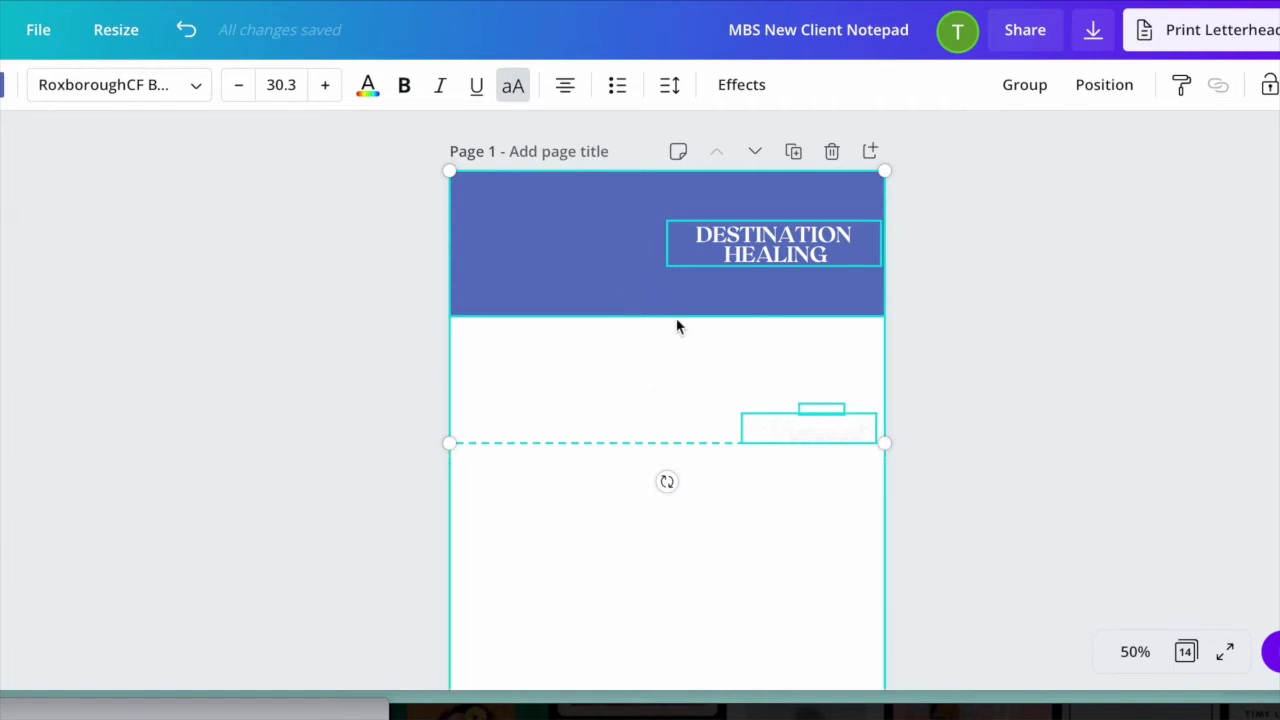
Step: Stretch the pasted blue block downward until it extends just past the logo
click(980, 391)
click(670, 275)
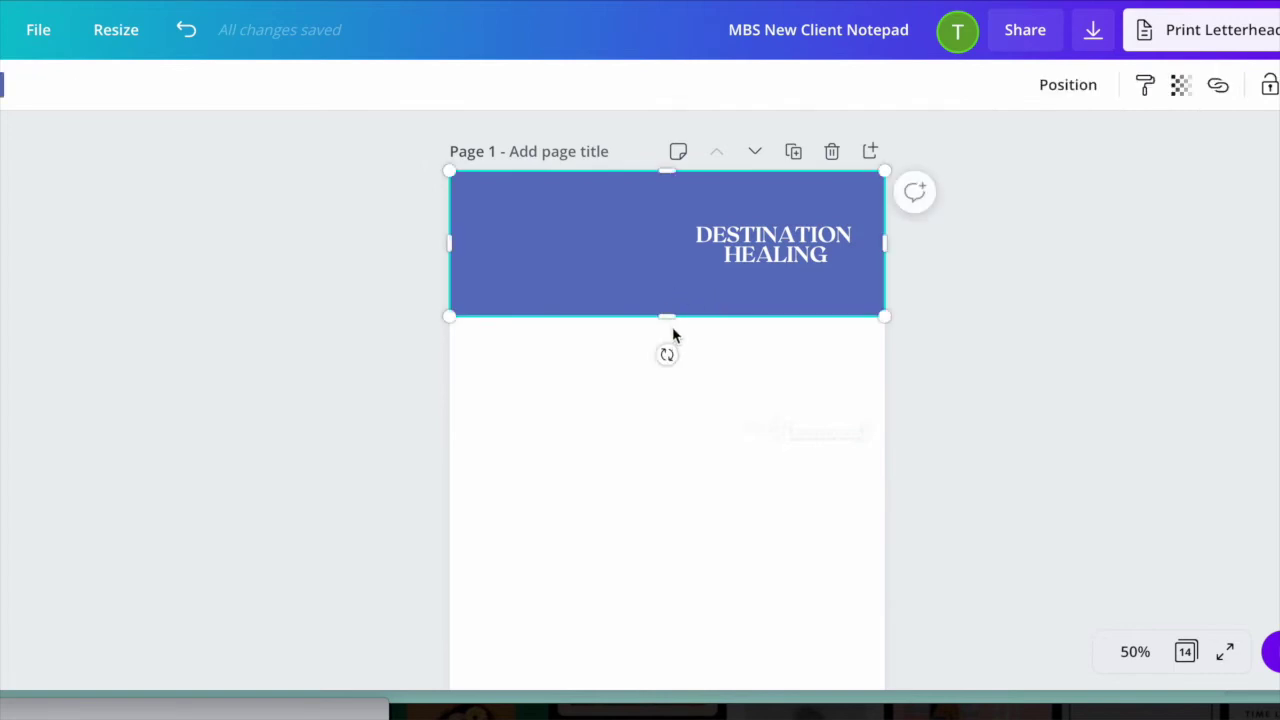
drag(668, 318, 667, 465)
Step: Duplicate the blue block, move the copy to the lower part of page 1 and fit it to the page edges
scroll(666, 465, down, 2)
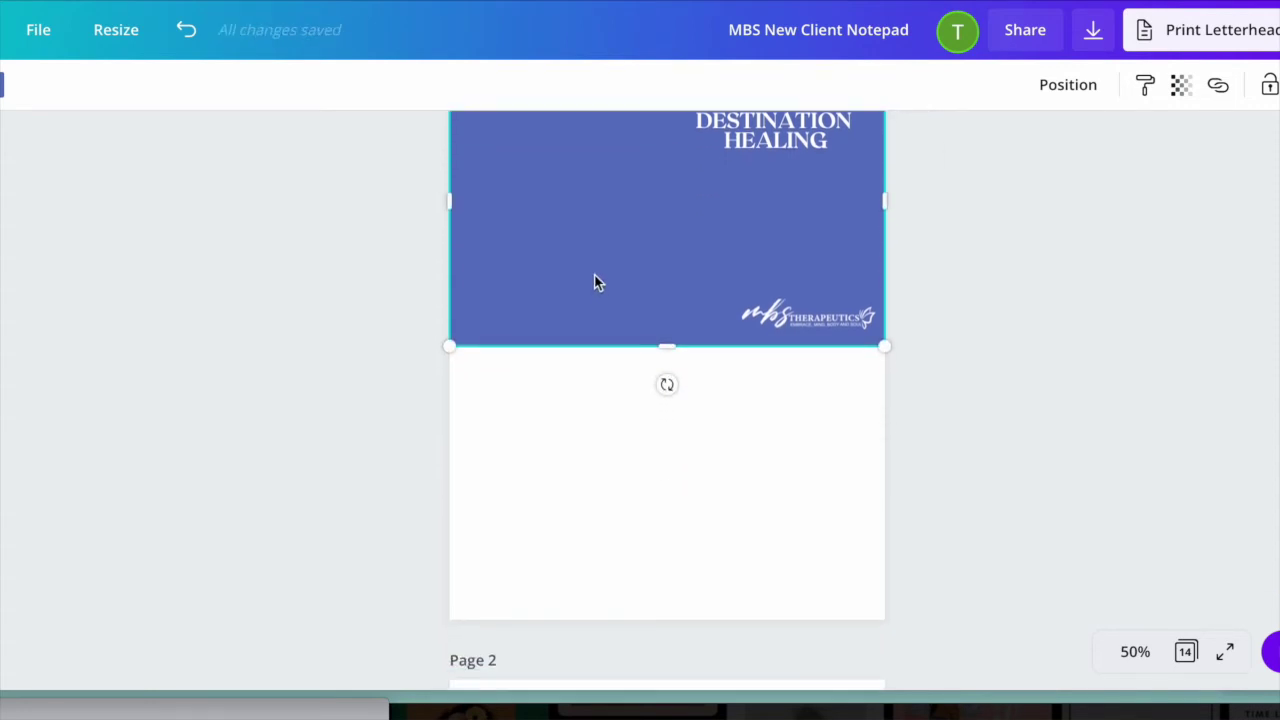
click(614, 400)
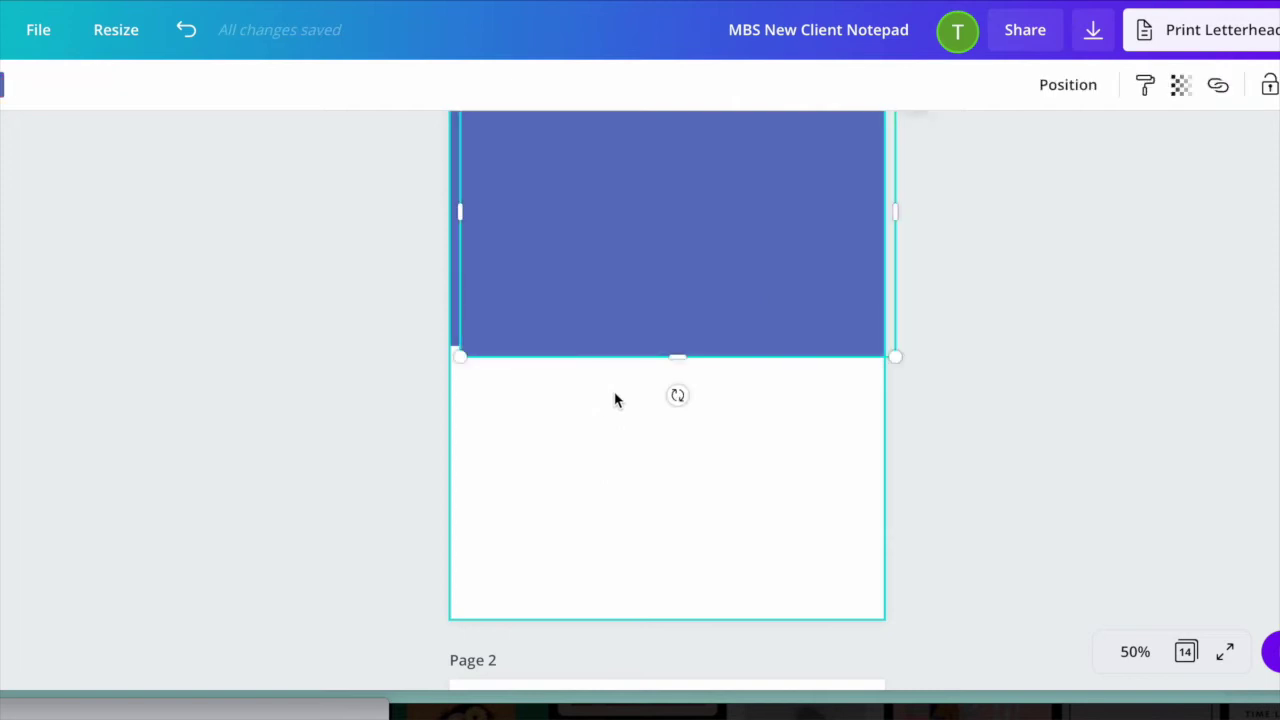
drag(643, 270, 634, 531)
mouse_move(669, 332)
mouse_down()
mouse_move(674, 366)
mouse_move(668, 330)
mouse_up()
click(667, 292)
click(698, 403)
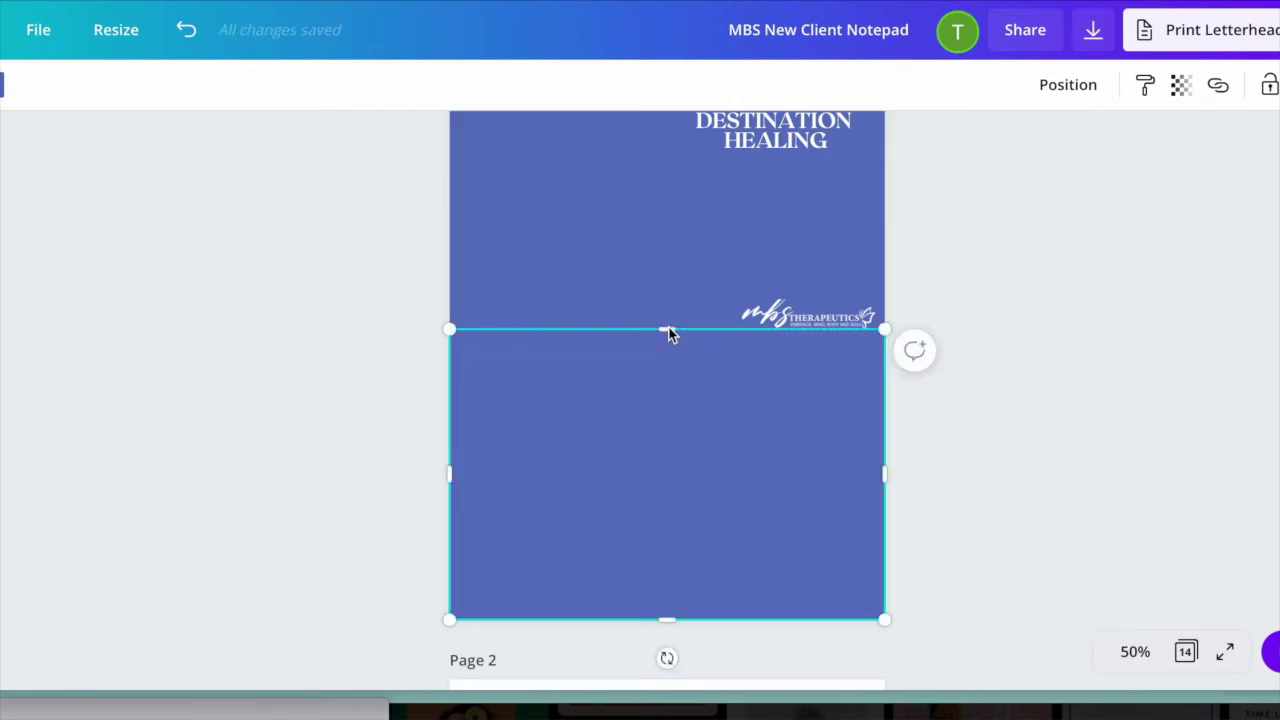
scroll(703, 383, up, 1)
scroll(703, 383, down, 1)
scroll(703, 383, up, 1)
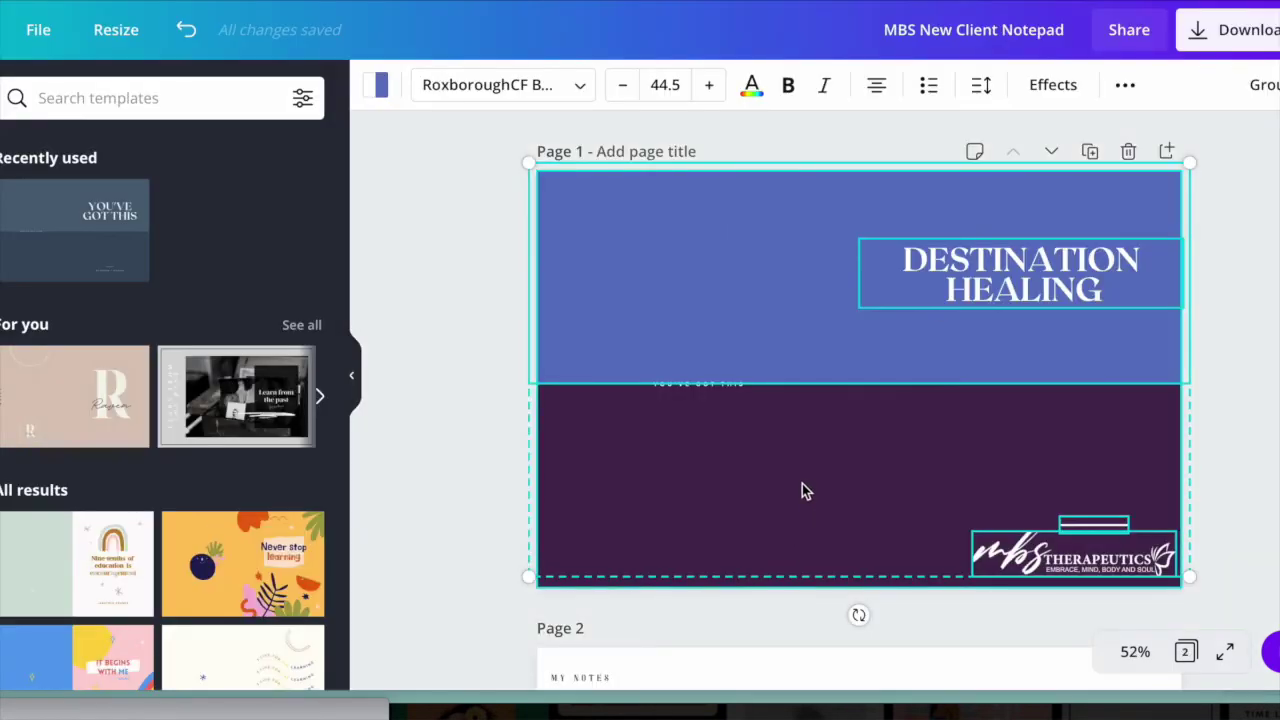
Step: In the landscape cover design, copy the hex code #472A4F of the page 1 background color
key(Escape)
click(808, 529)
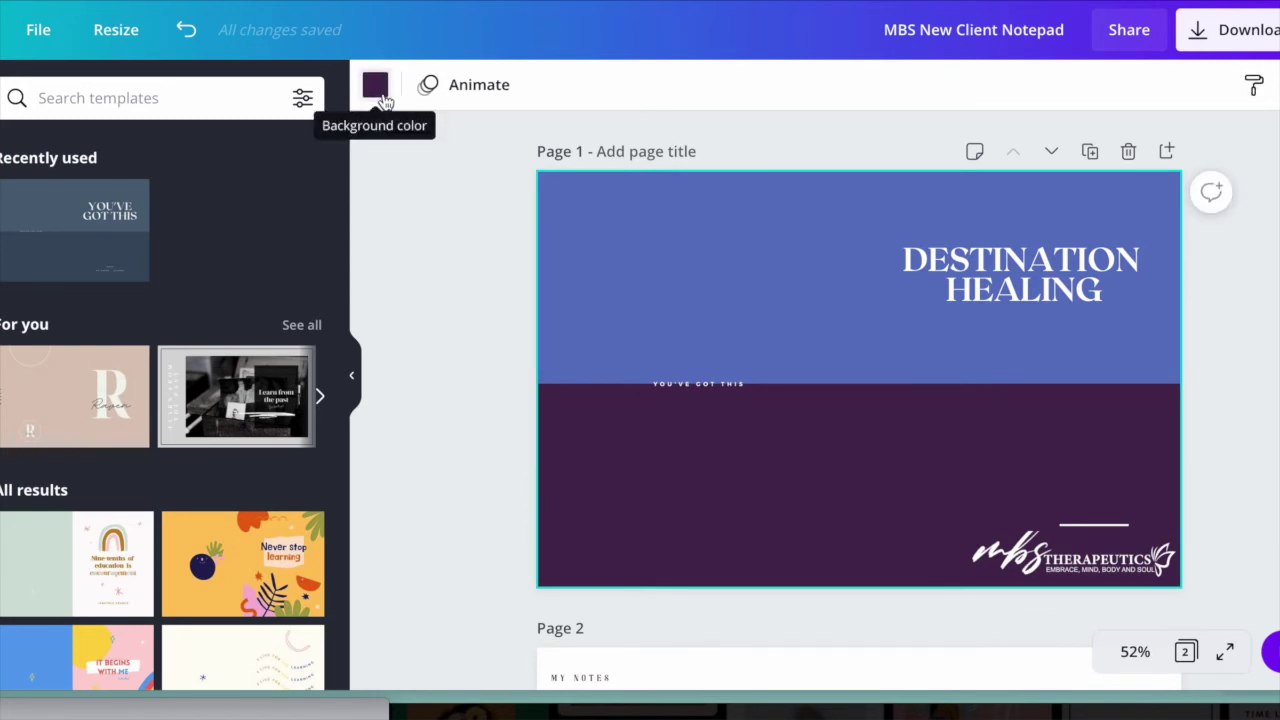
click(376, 88)
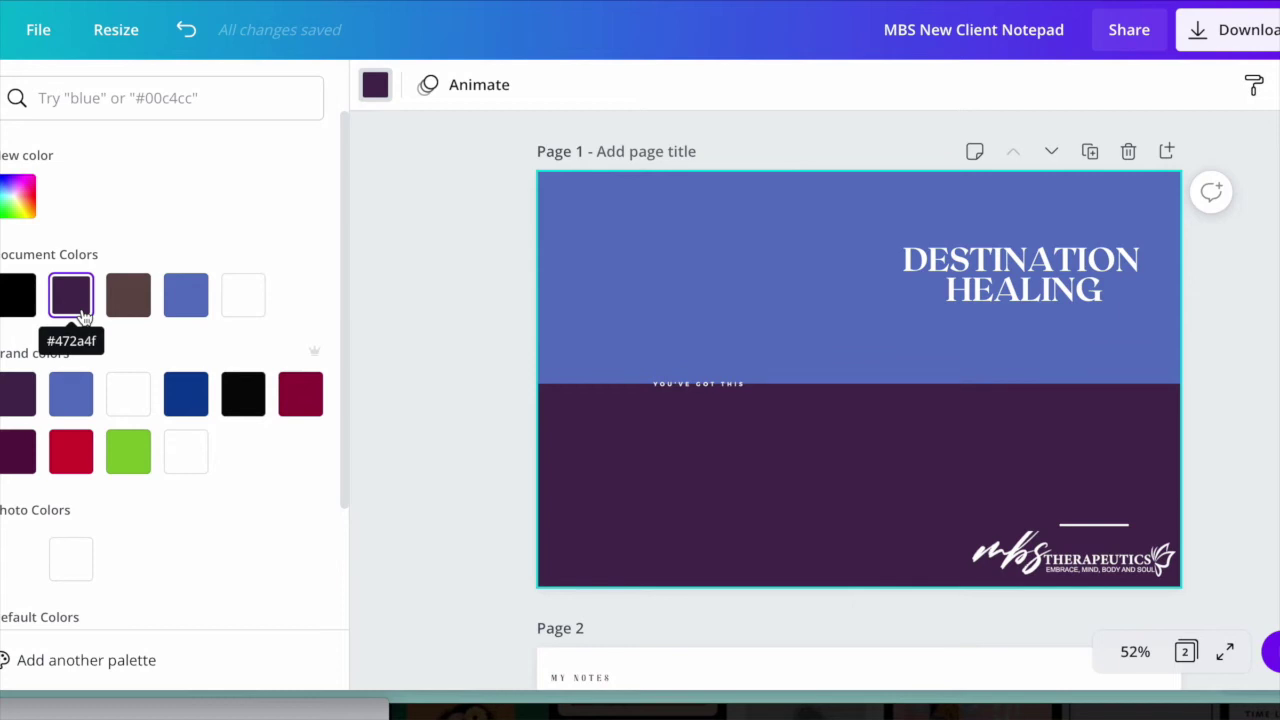
click(16, 200)
key(ctrl+c)
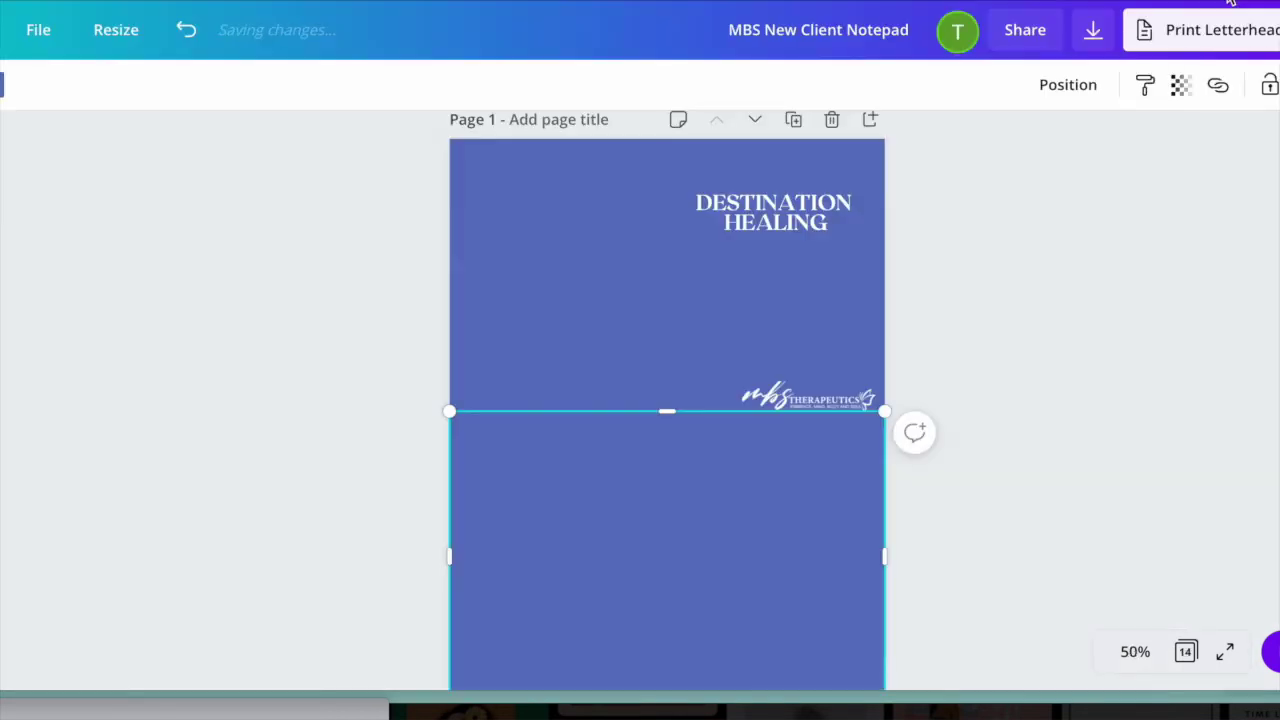
Step: Recolor the lower block of the portrait cover with the copied color #472A4F
click(1, 86)
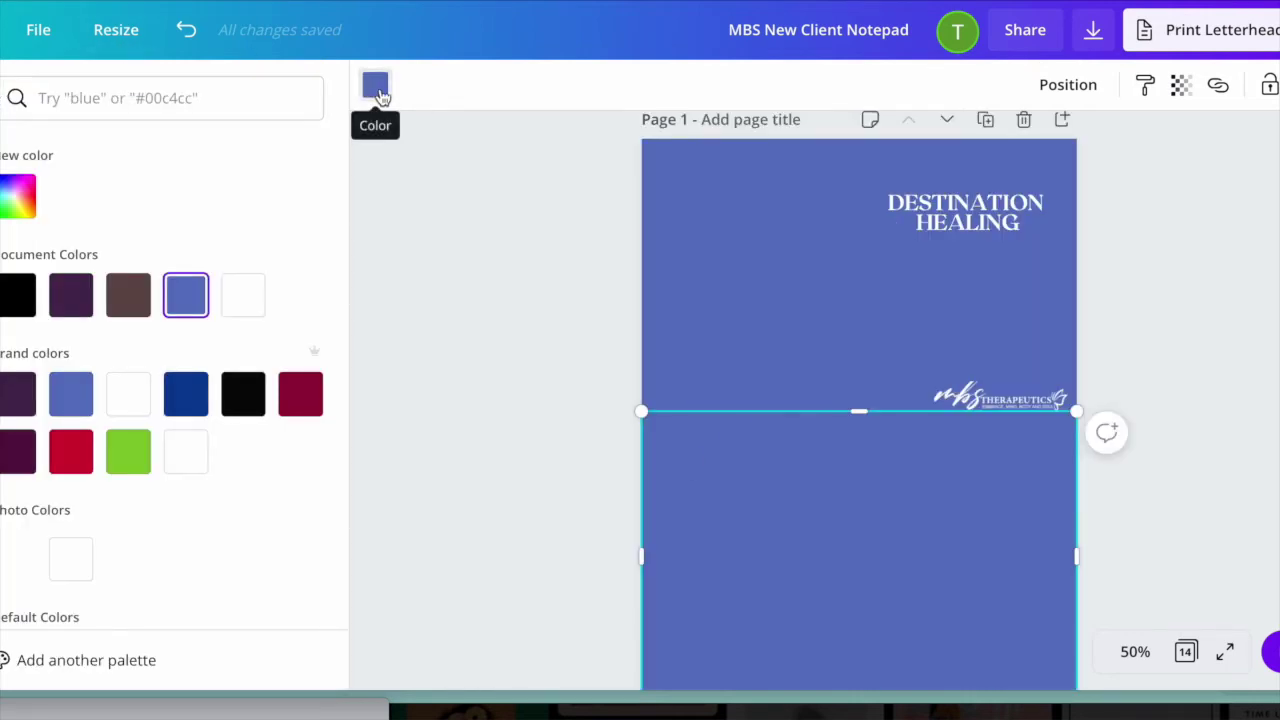
click(216, 97)
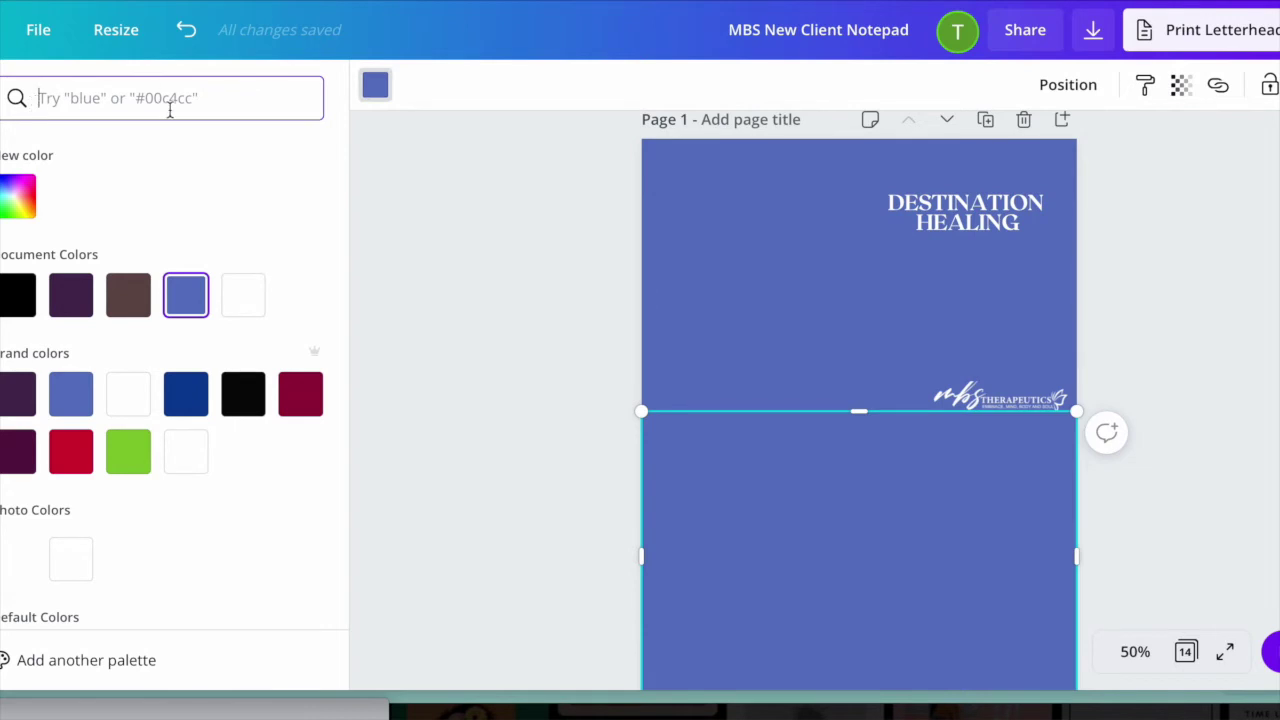
key(ctrl+v)
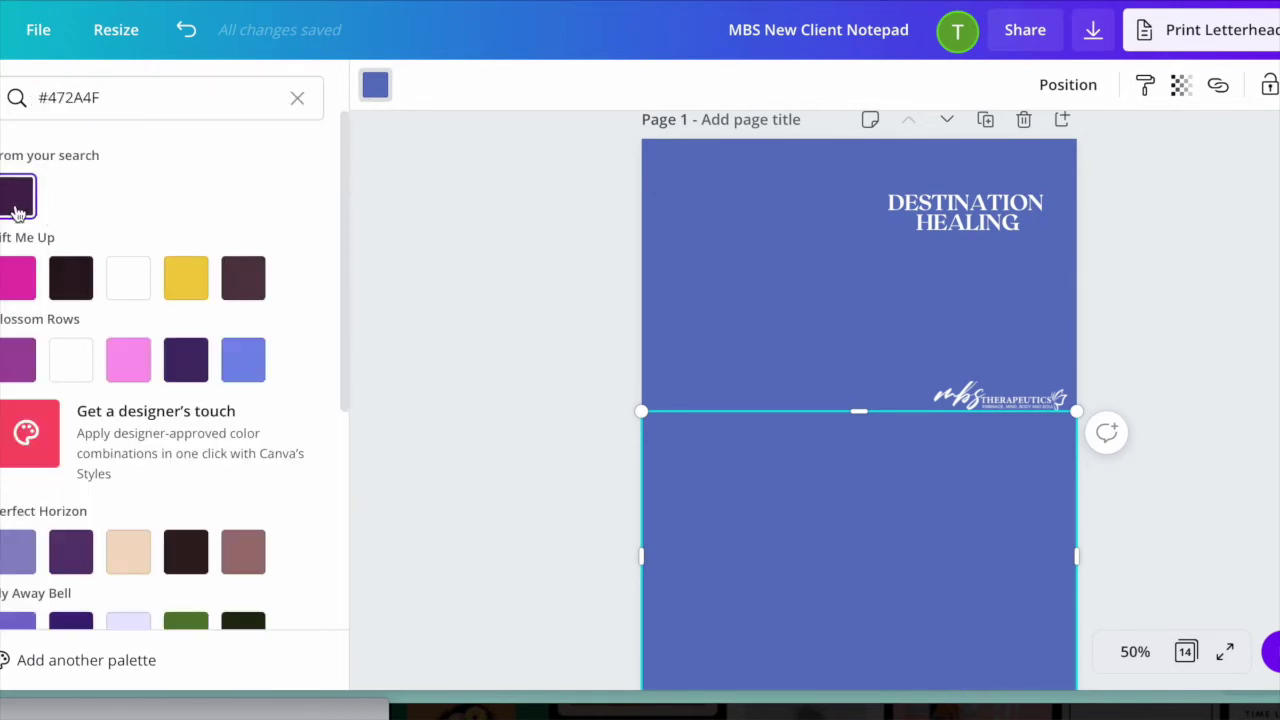
click(16, 197)
scroll(1259, 332, down, 1)
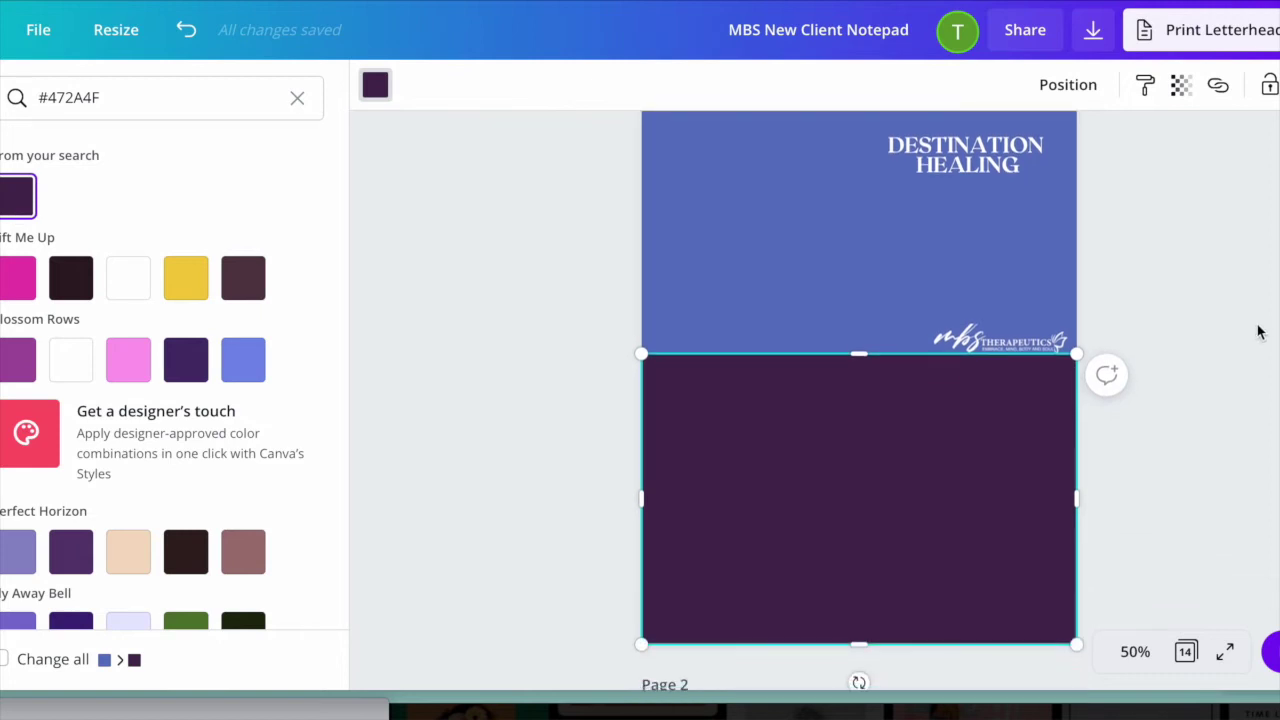
scroll(1218, 352, up, 1)
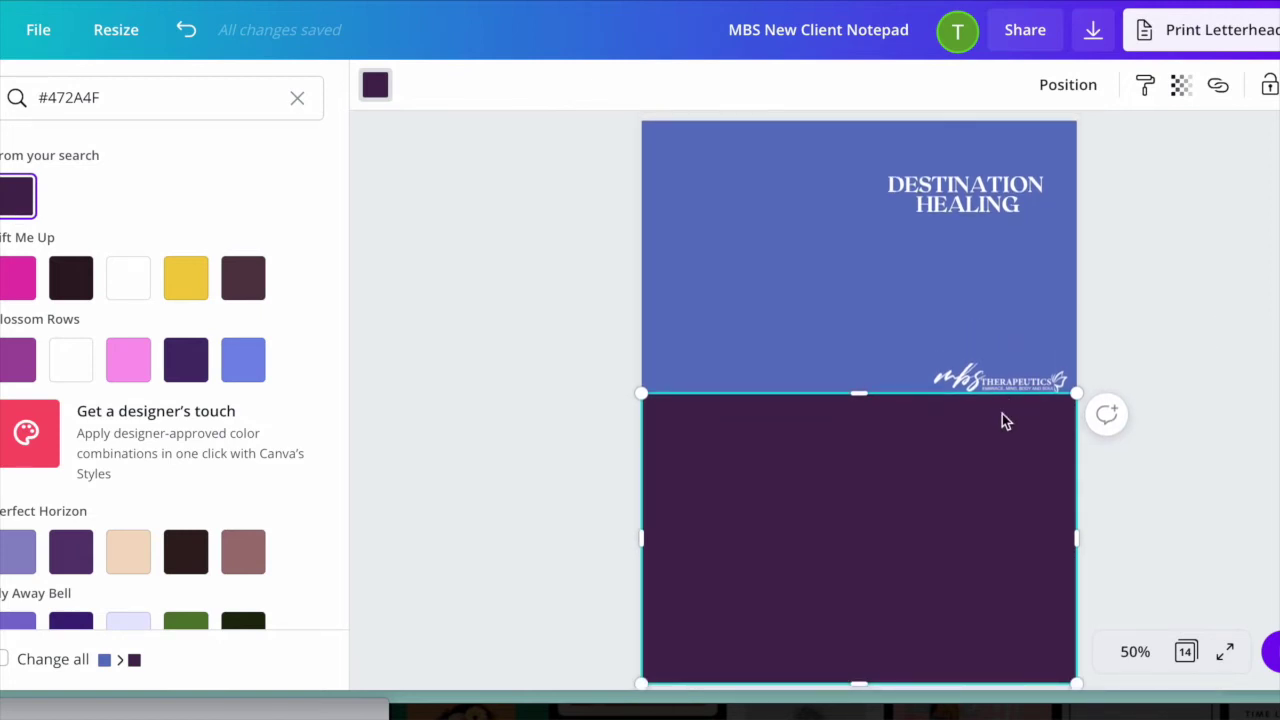
scroll(1002, 478, up, 1)
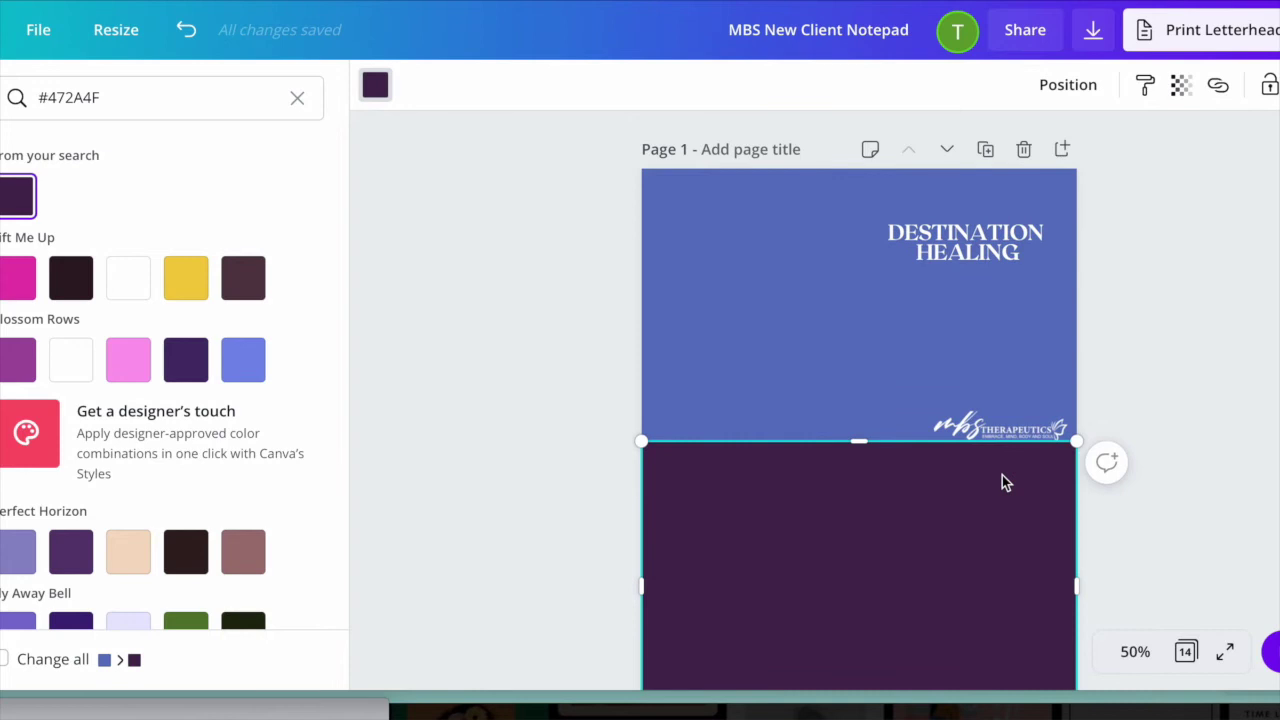
scroll(1002, 476, down, 2)
click(1245, 435)
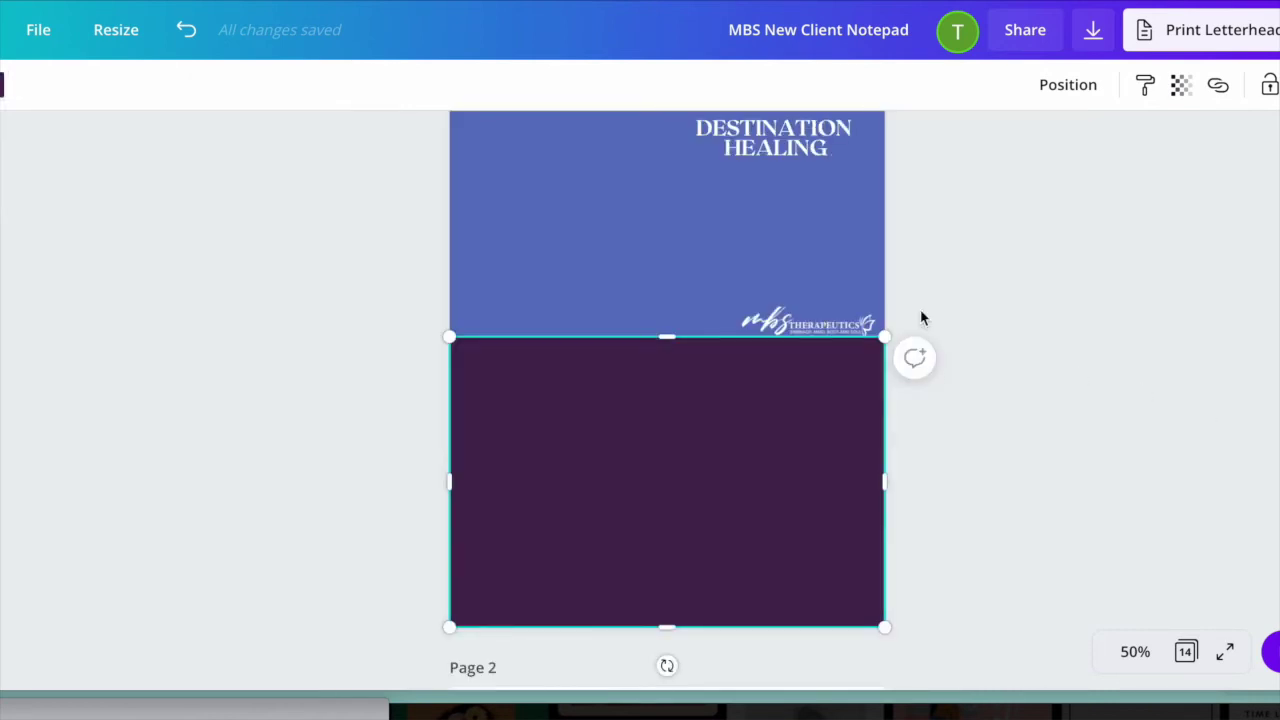
Step: Move the MBS Therapeutics logo from the blue block down to the lower right area of the purple block
click(1046, 323)
click(809, 335)
drag(810, 332, 797, 571)
Step: Undo the accidental shift of the purple block and send the block backward behind the logo
click(799, 564)
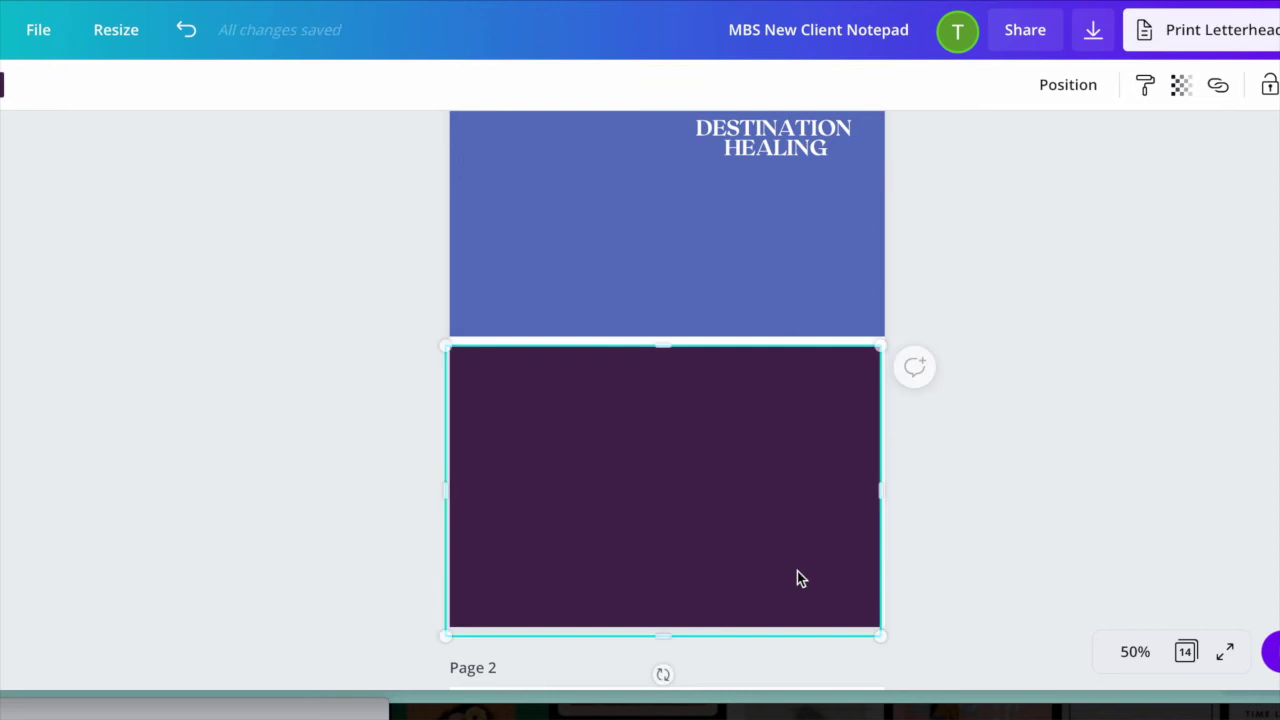
click(186, 30)
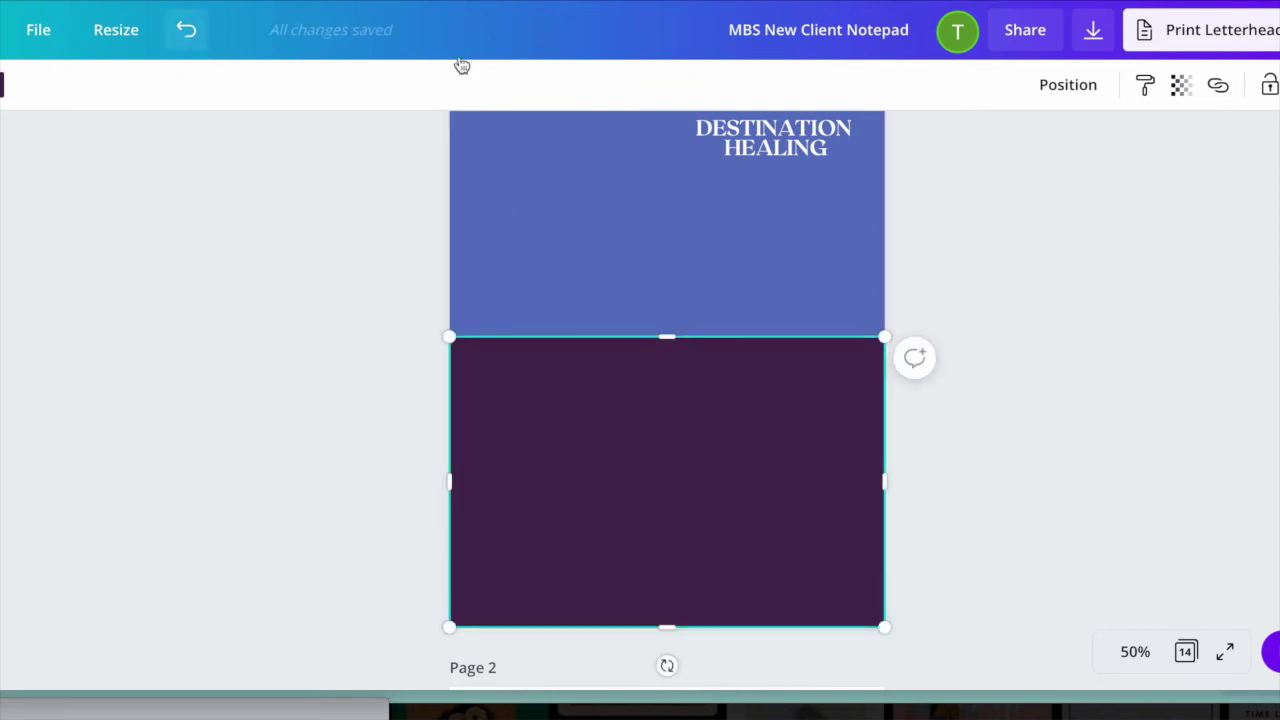
click(1068, 86)
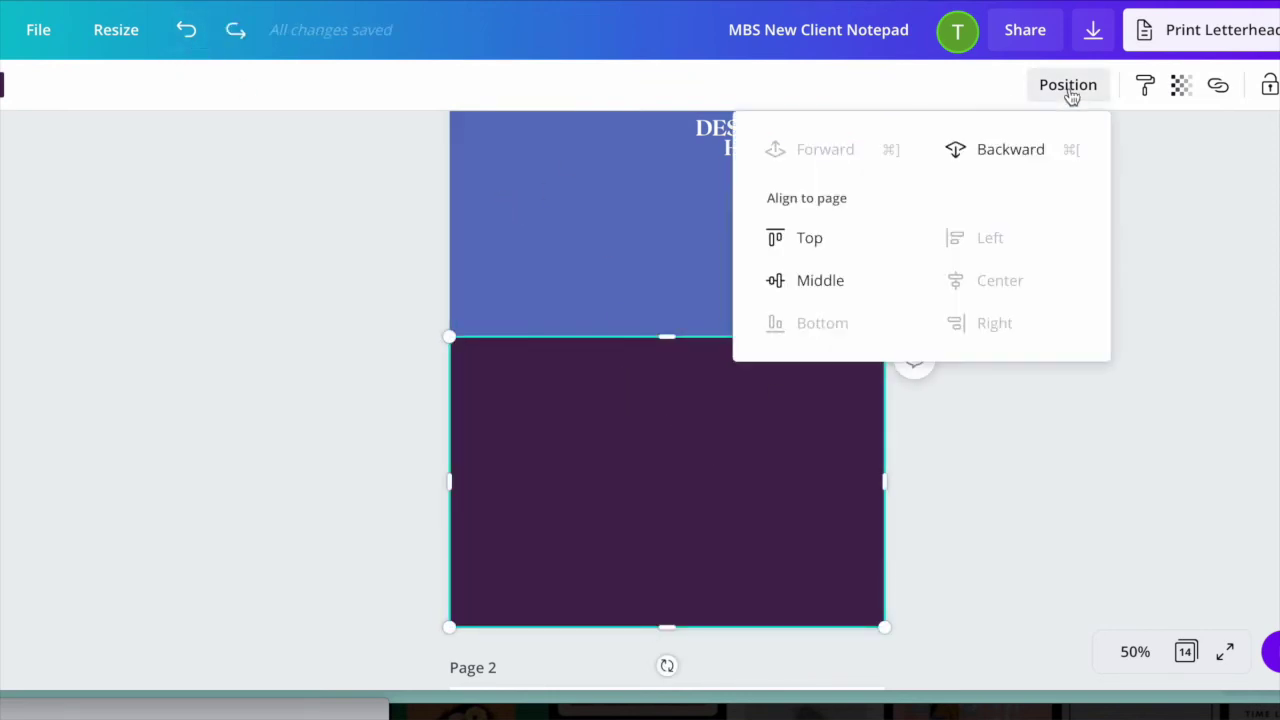
click(1015, 150)
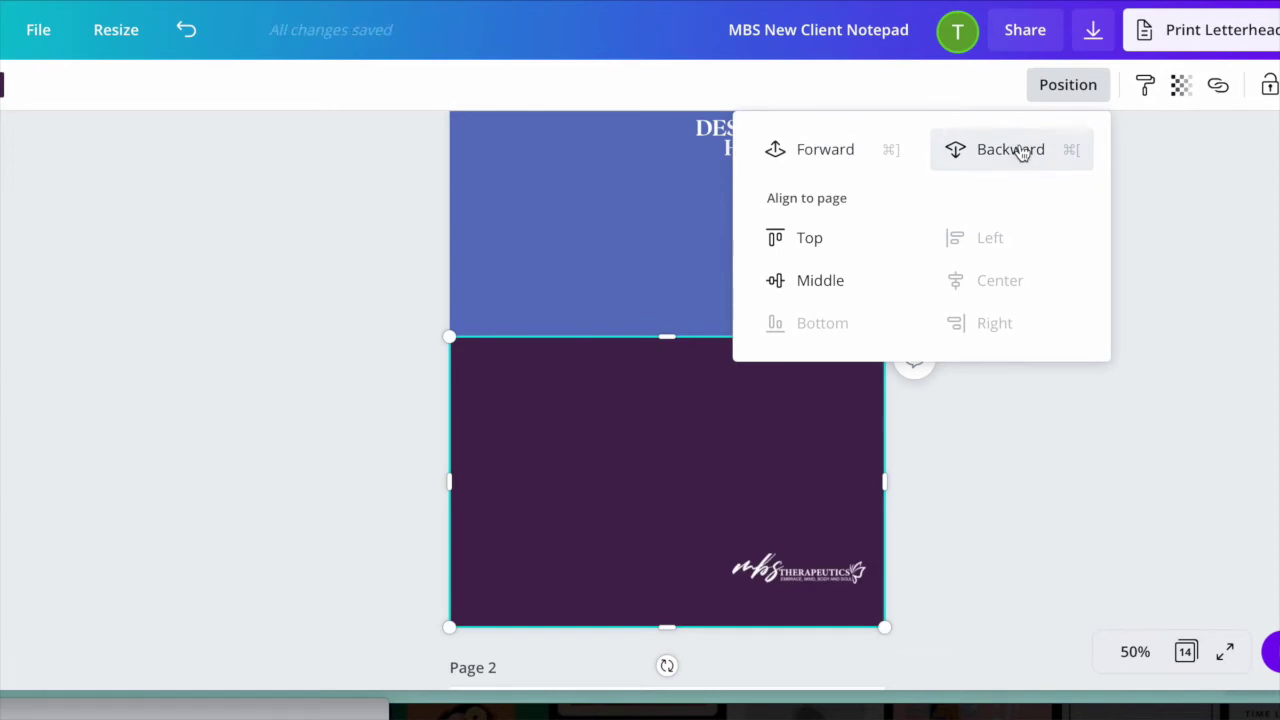
Step: Enlarge the MBS Therapeutics logo slightly in the purple block and shift it a little to the left
click(816, 572)
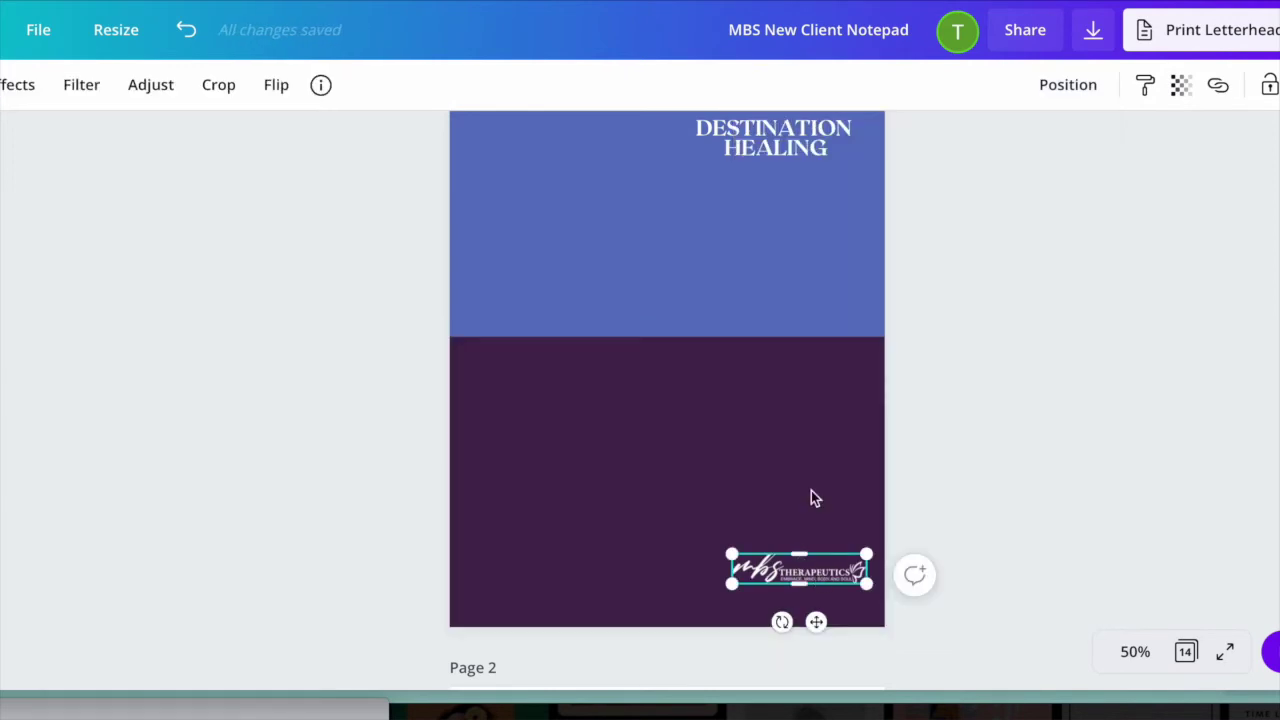
click(812, 295)
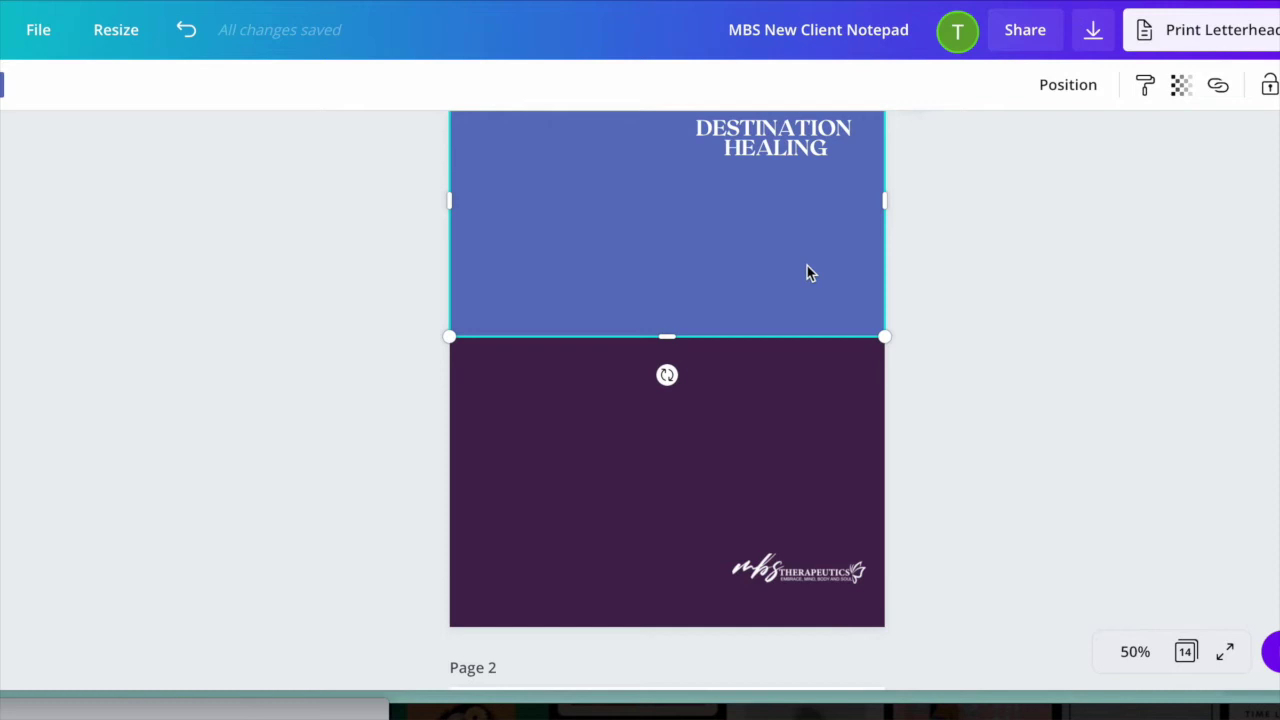
click(802, 575)
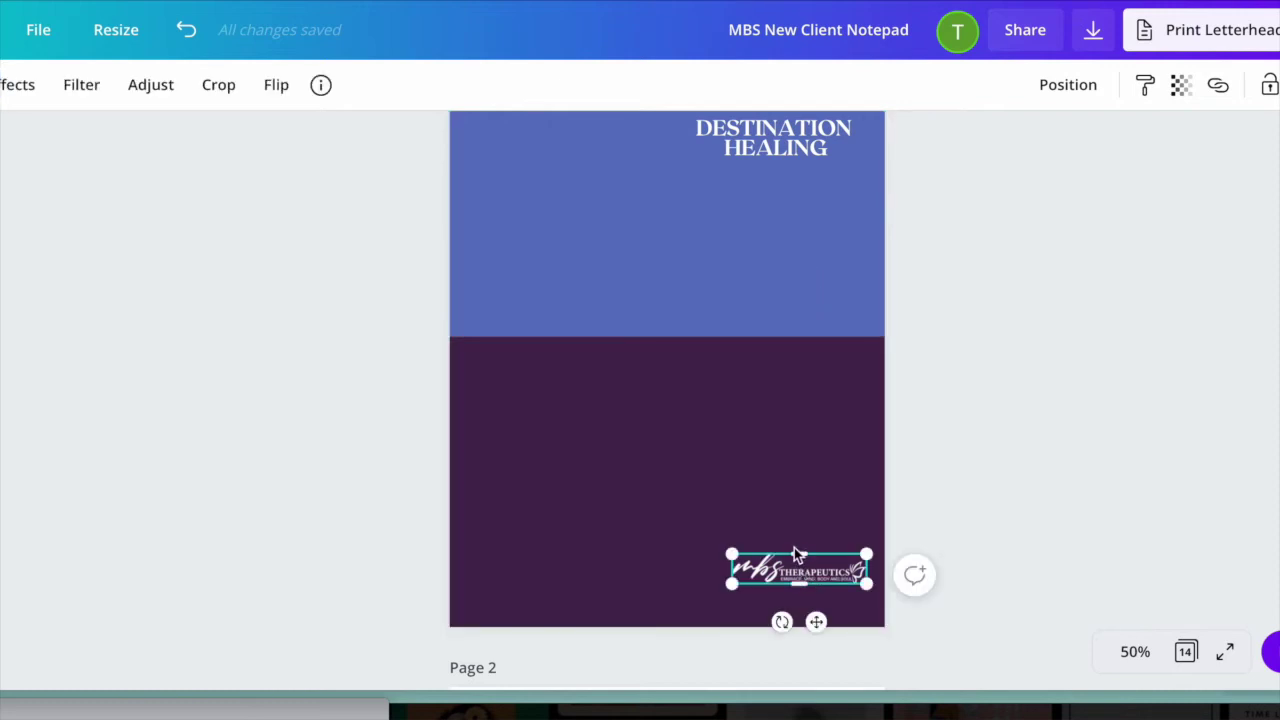
drag(801, 556, 802, 544)
drag(735, 567, 727, 567)
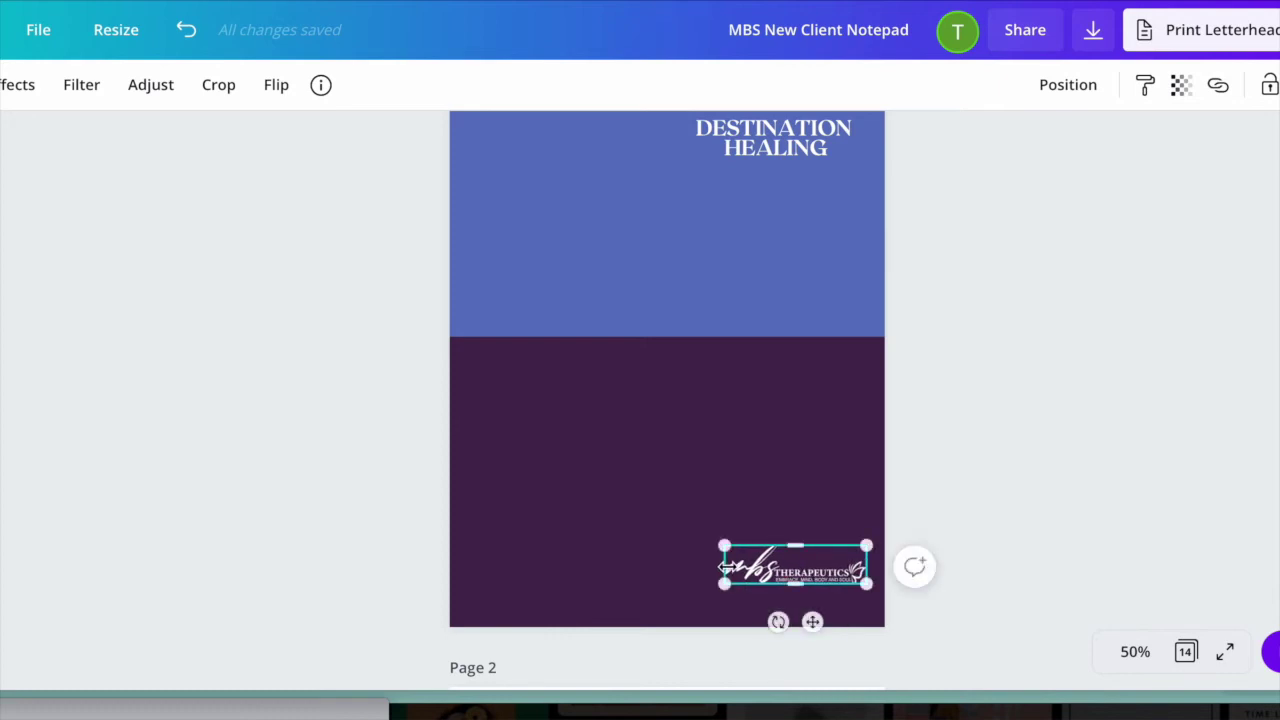
click(1069, 520)
drag(824, 566, 803, 568)
Step: Enlarge the DESTINATION HEALING title to font size 61.6 and centre it across the blue block
scroll(766, 373, up, 2)
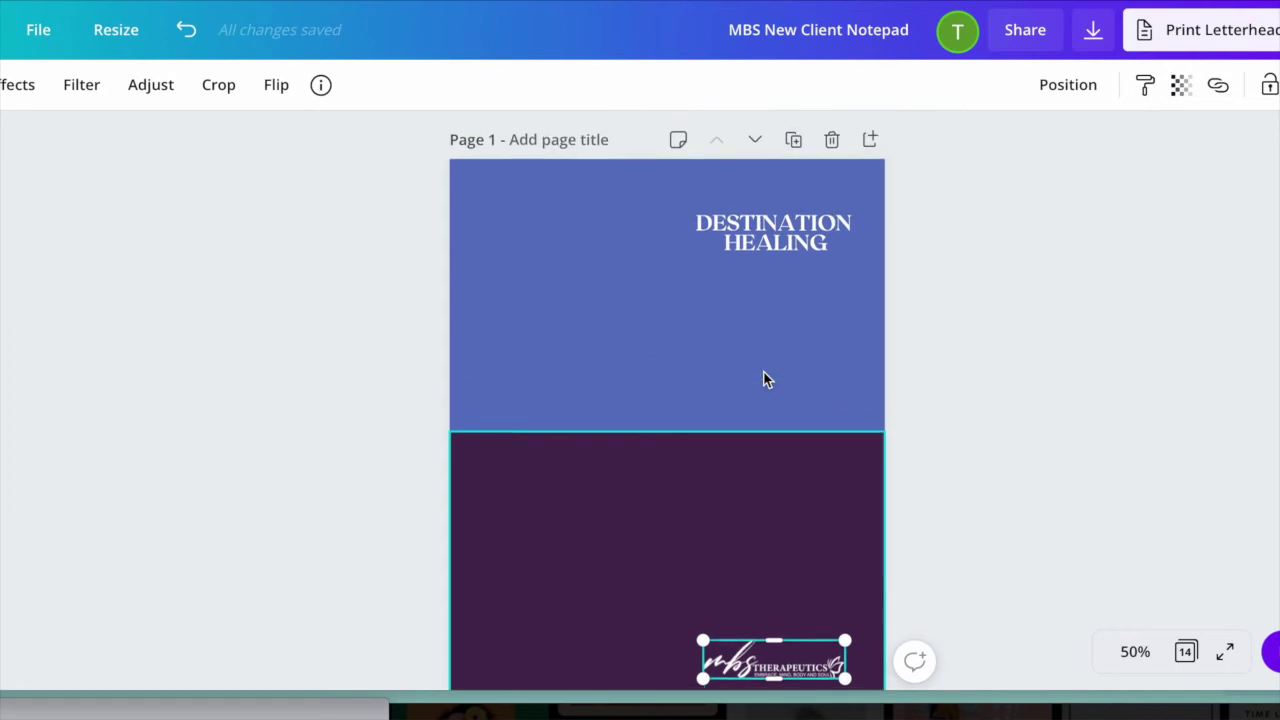
click(776, 226)
mouse_move(776, 226)
mouse_down()
mouse_move(653, 317)
mouse_move(678, 331)
mouse_move(726, 322)
mouse_move(814, 243)
mouse_move(840, 197)
mouse_move(940, 177)
mouse_up()
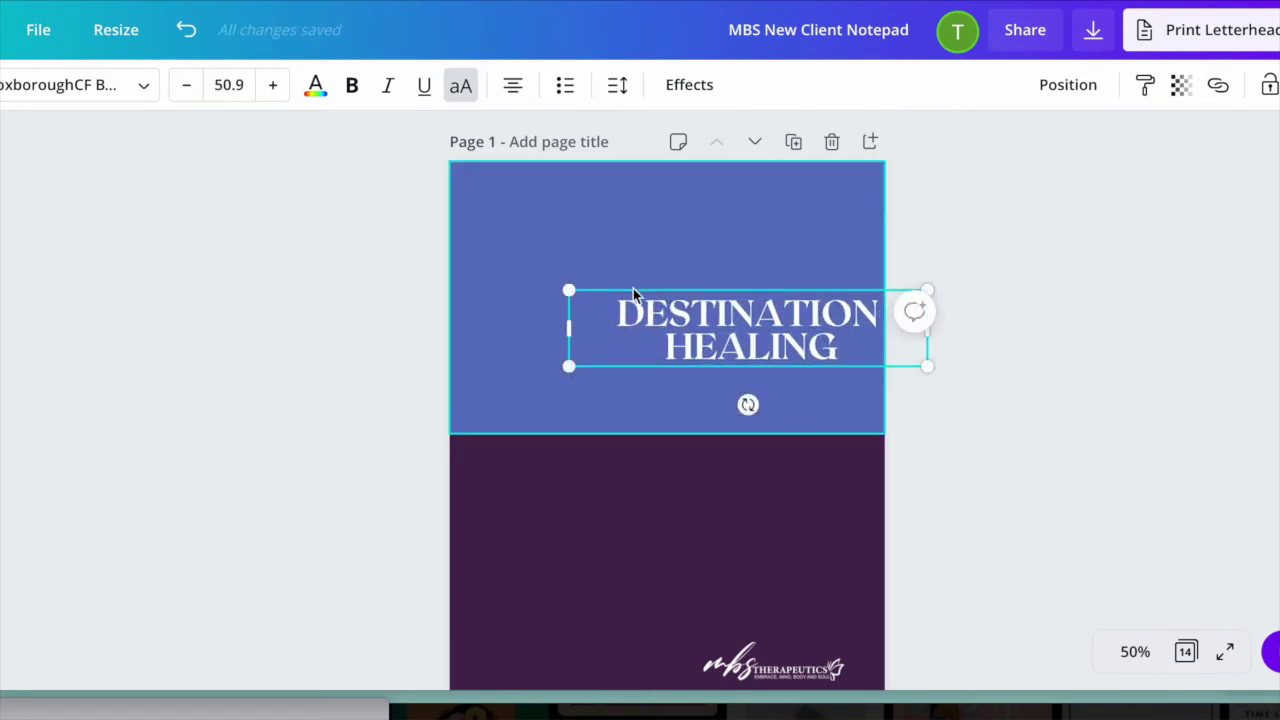
drag(569, 291, 496, 262)
drag(737, 343, 702, 308)
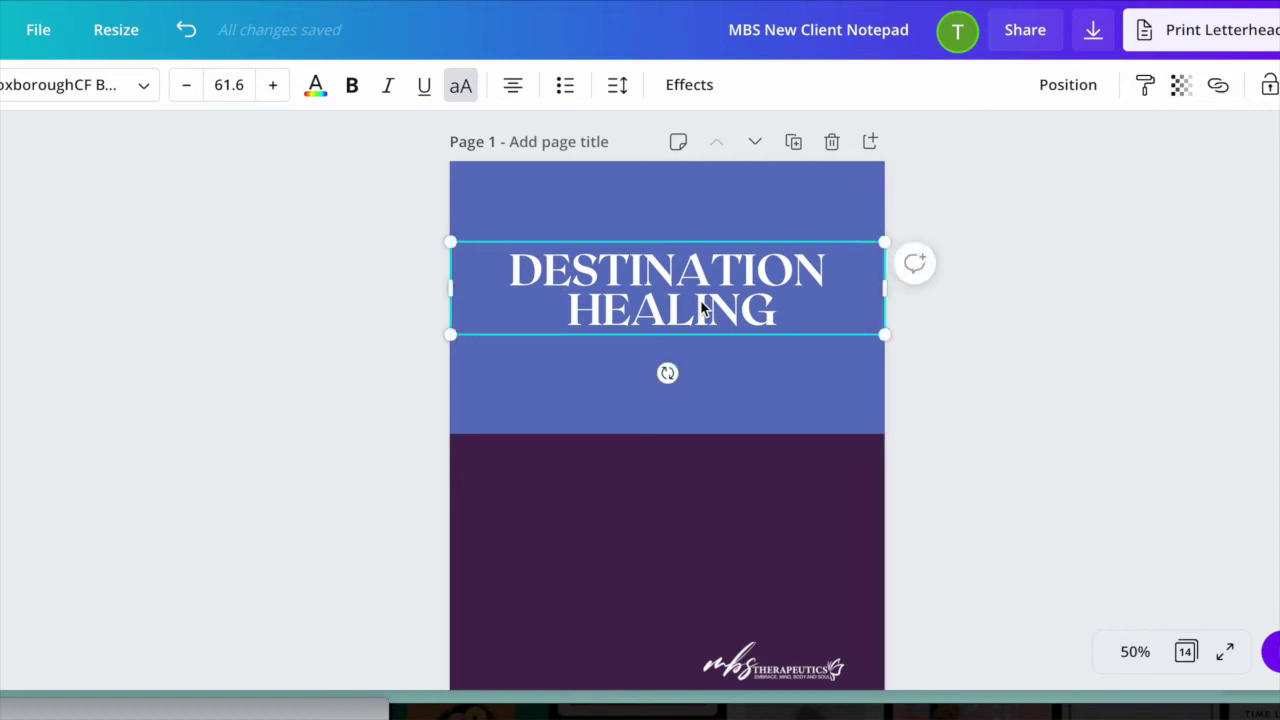
click(1021, 388)
Step: Review the cover page from the title down to the logo to judge its layout
scroll(1029, 386, down, 2)
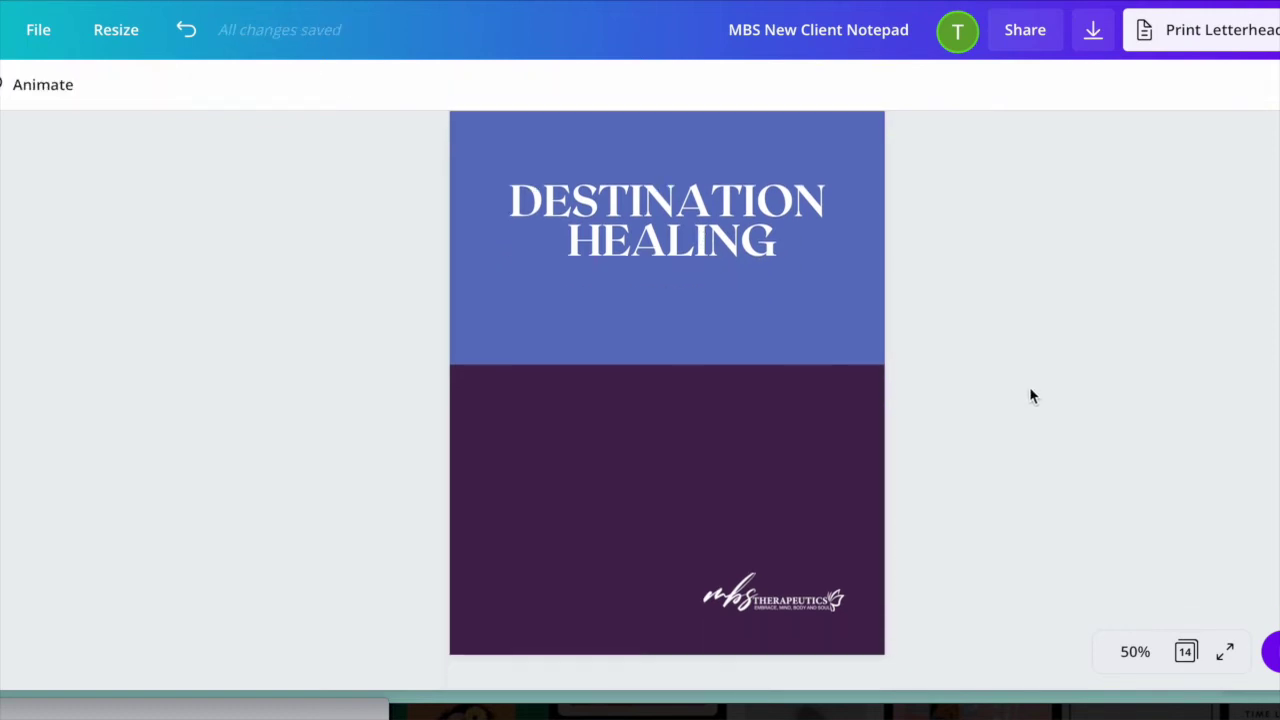
scroll(1031, 395, up, 2)
scroll(1031, 395, down, 2)
scroll(1031, 395, up, 2)
scroll(1031, 395, down, 2)
scroll(1031, 395, up, 2)
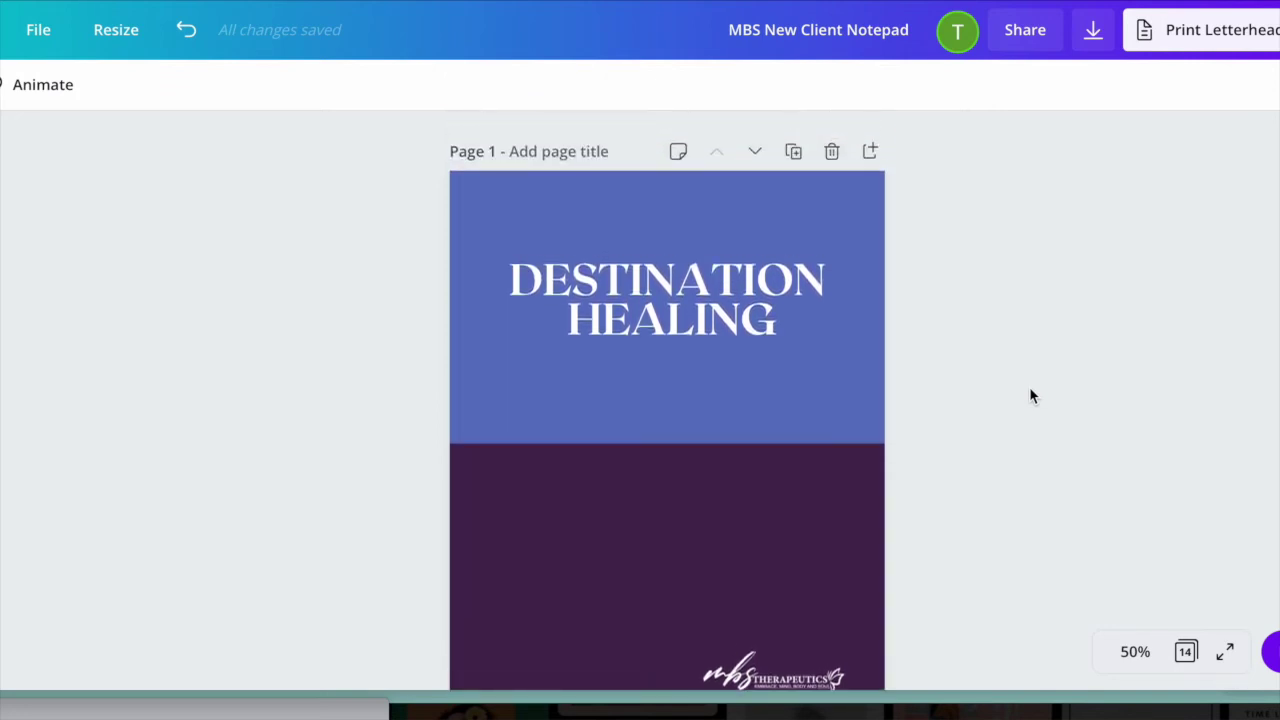
scroll(1031, 395, down, 2)
scroll(1031, 395, up, 2)
scroll(1031, 395, down, 2)
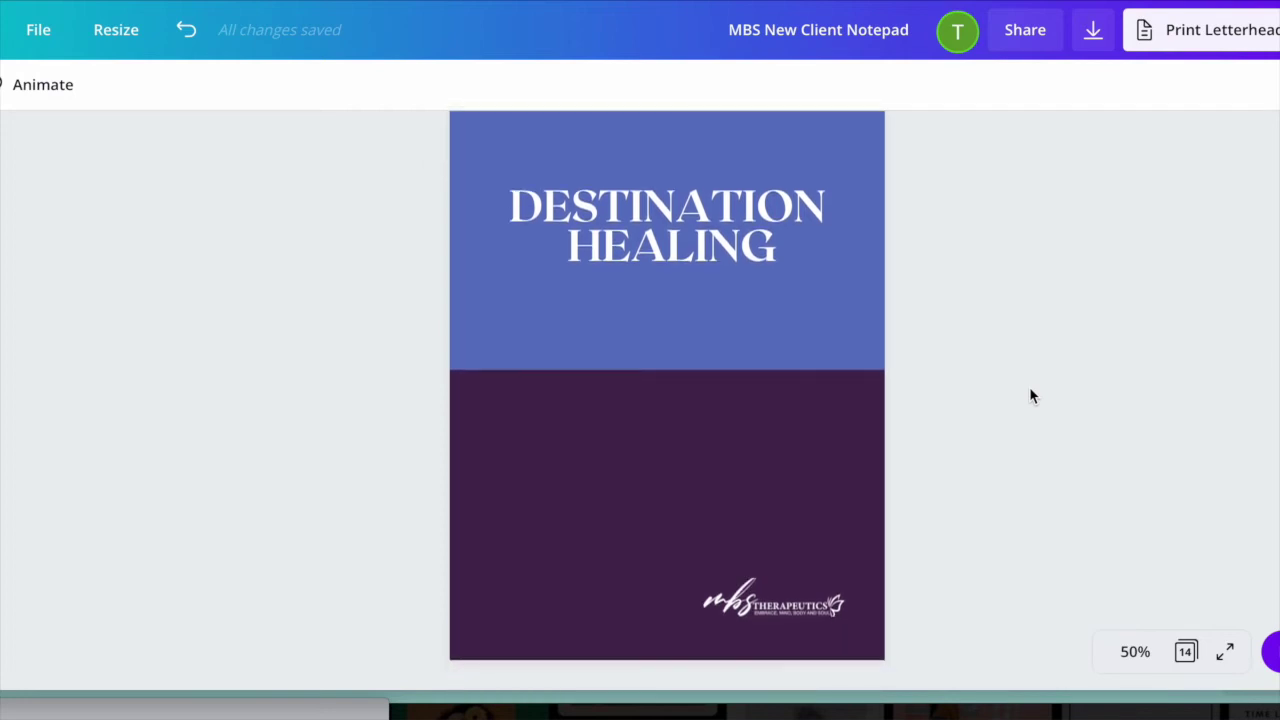
scroll(1031, 395, up, 2)
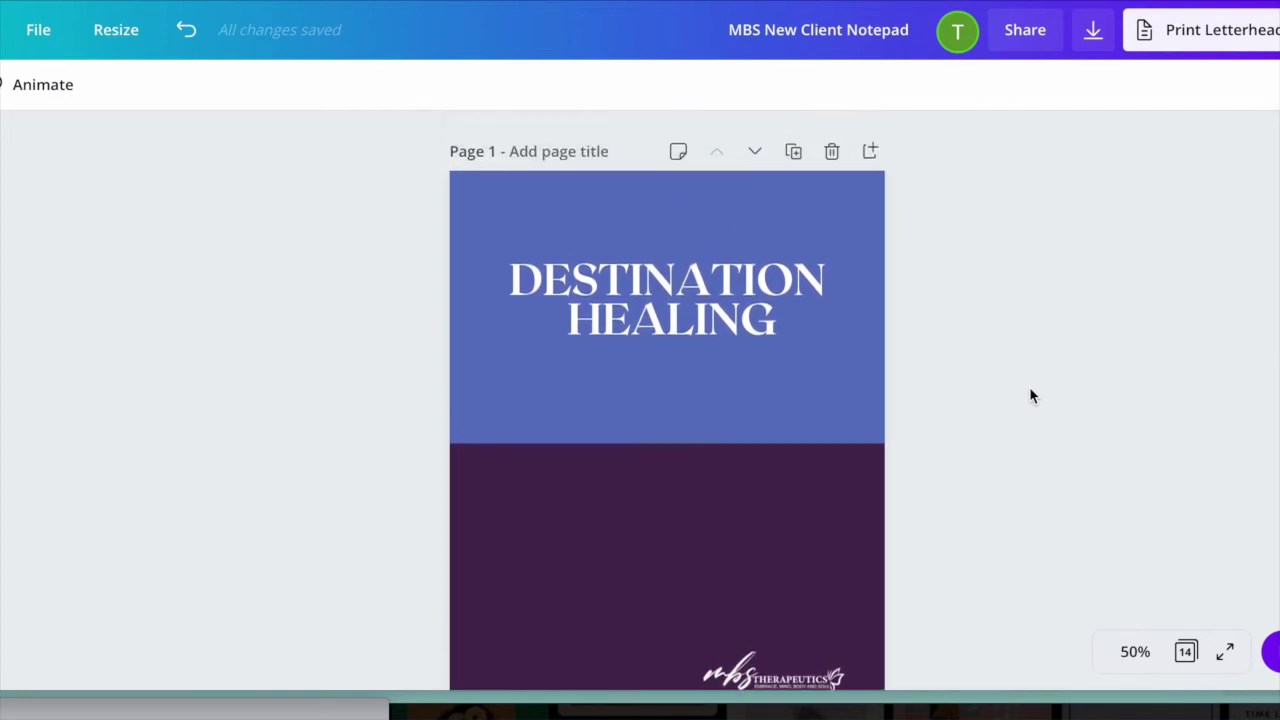
scroll(1031, 395, down, 1)
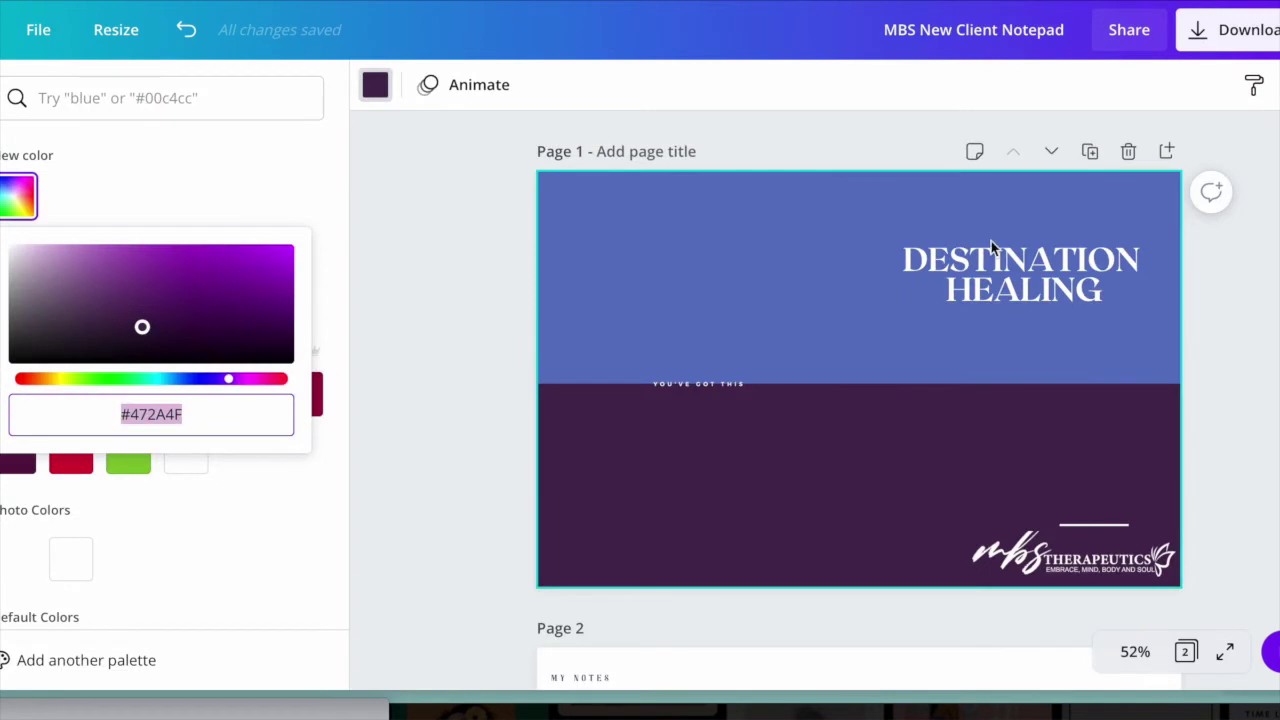
Step: Copy the butterfly graphic from page 2 of the landscape notebook design and paste it onto the portrait cover
scroll(918, 453, down, 5)
click(787, 426)
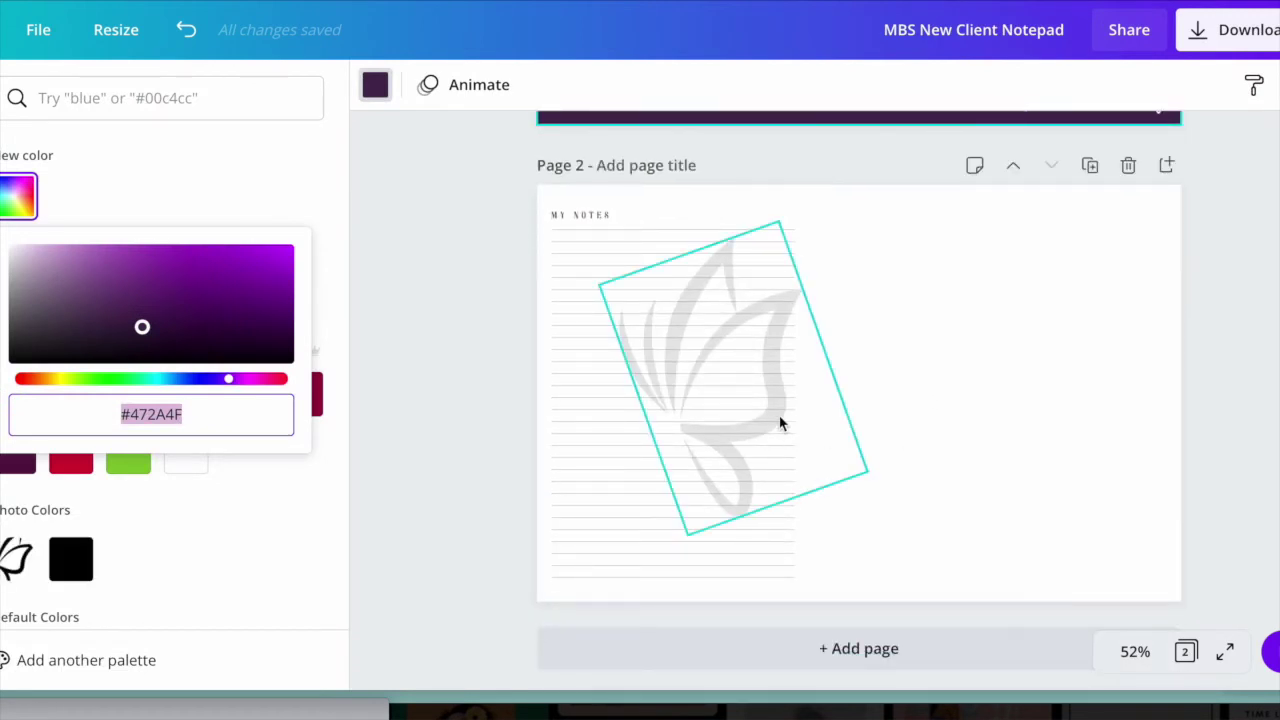
click(781, 424)
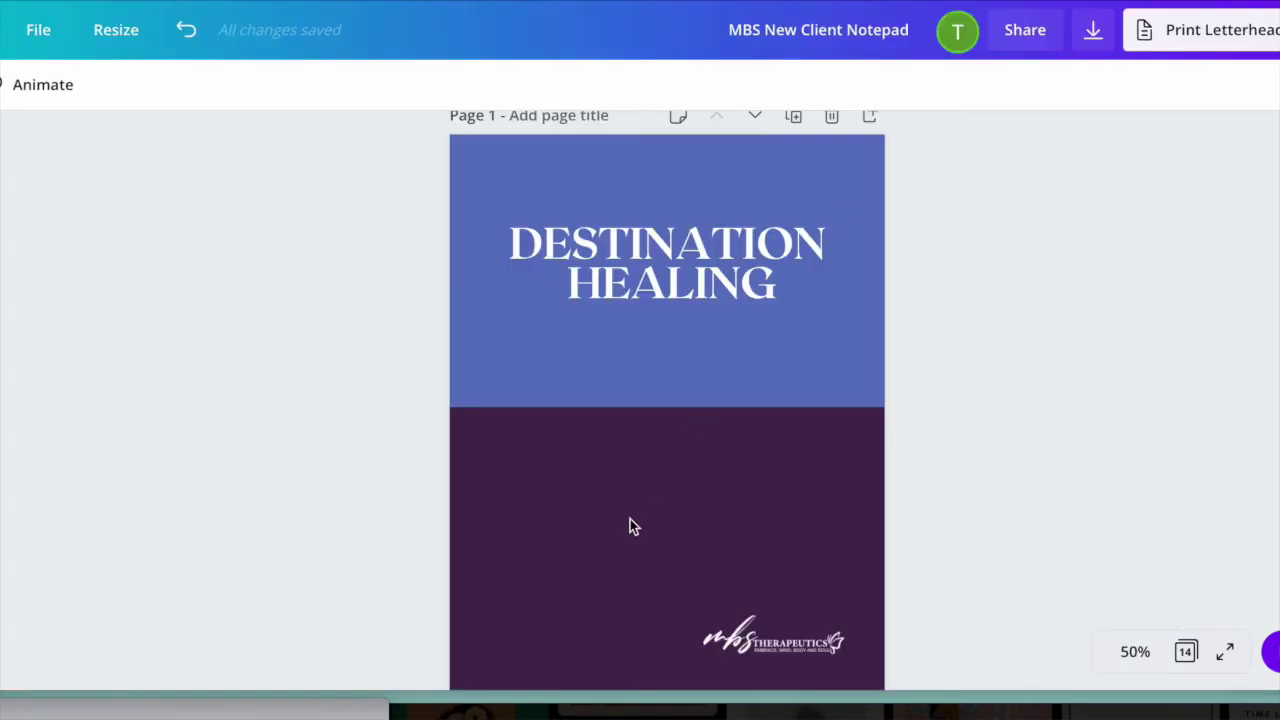
click(634, 494)
key(Tab)
Step: Place the butterfly below the title across both colour blocks and enlarge it slightly
drag(638, 366, 672, 512)
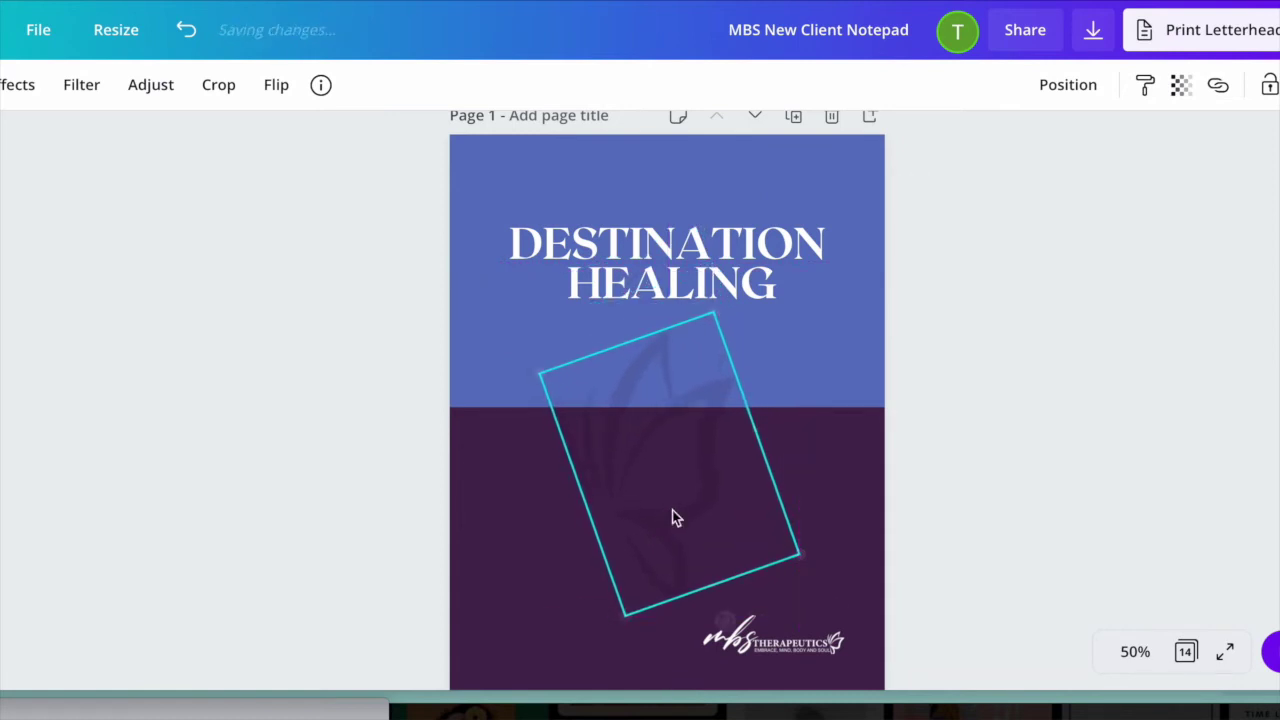
drag(714, 312, 727, 290)
drag(662, 400, 666, 418)
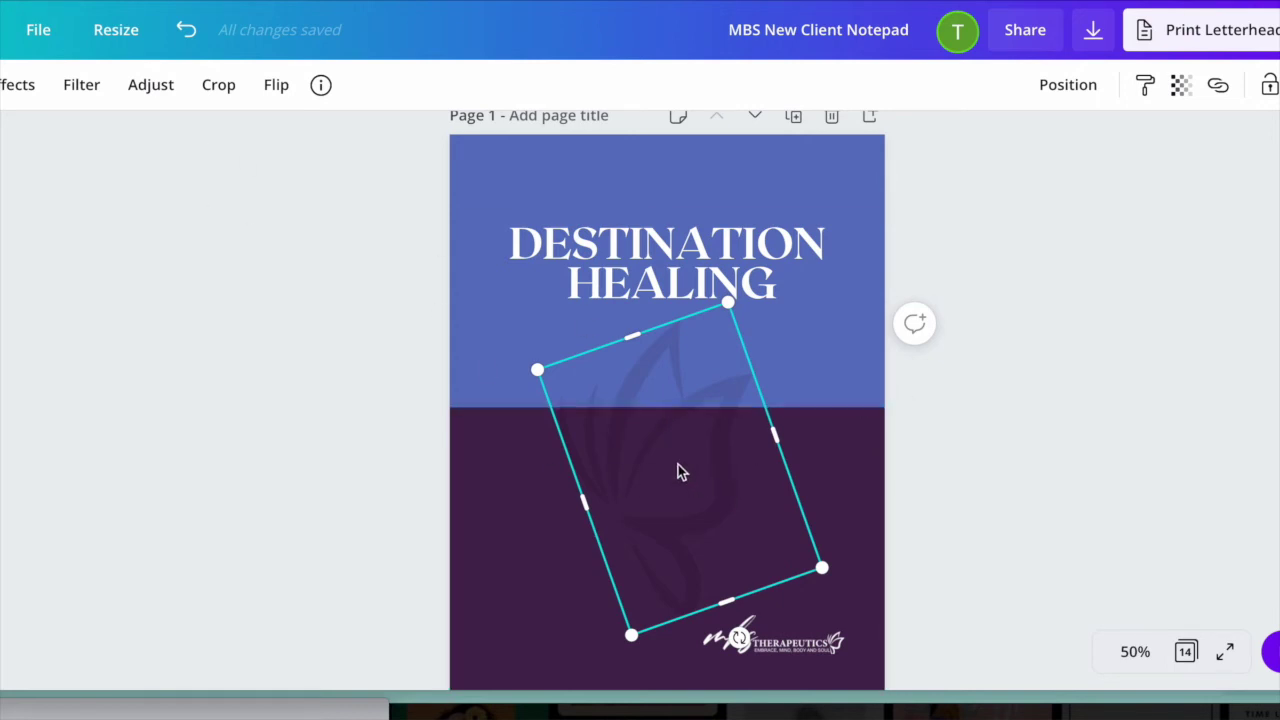
Step: Apply the Cherry duotone effect to the butterfly and set its highlights colour to #FFFFFF
click(19, 92)
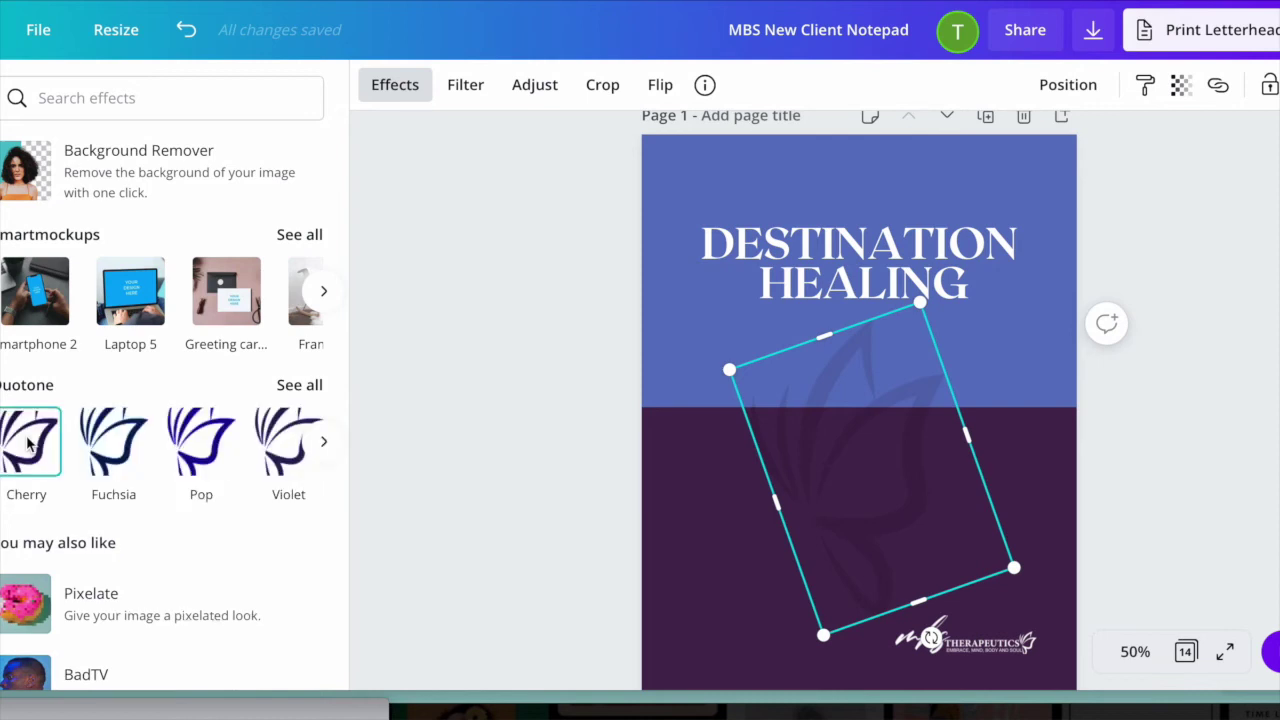
click(30, 445)
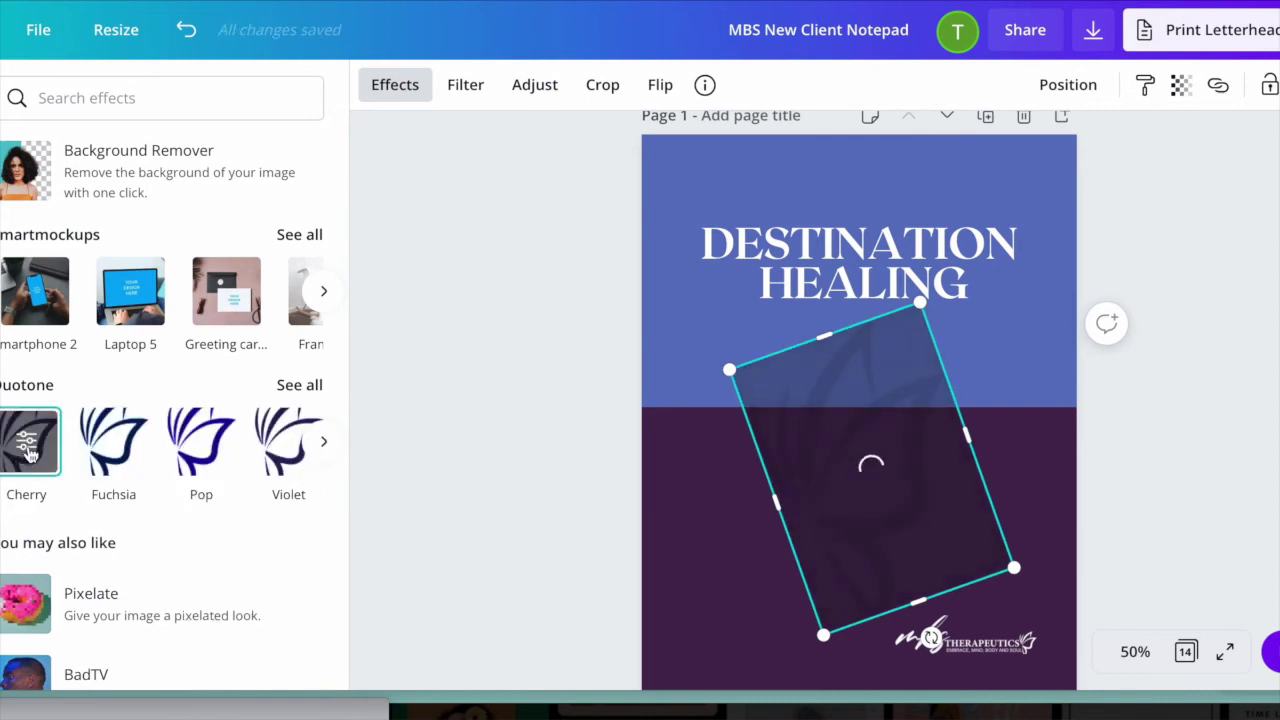
click(30, 450)
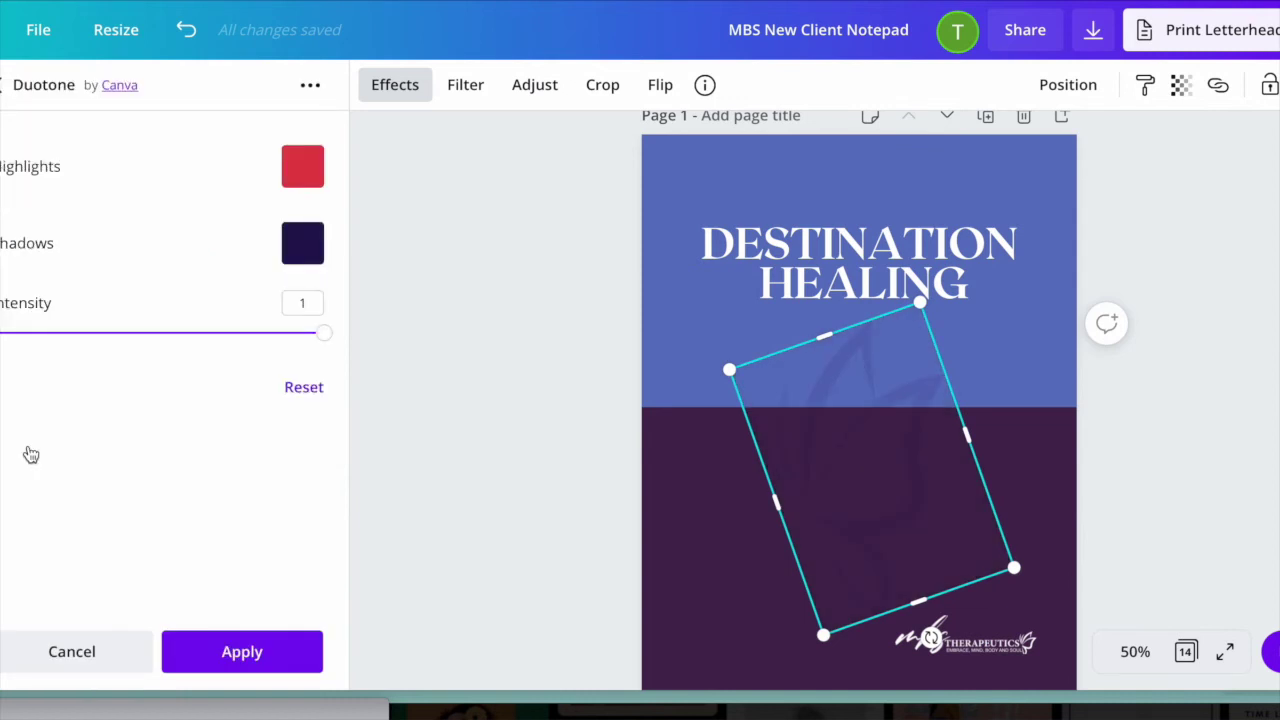
click(303, 166)
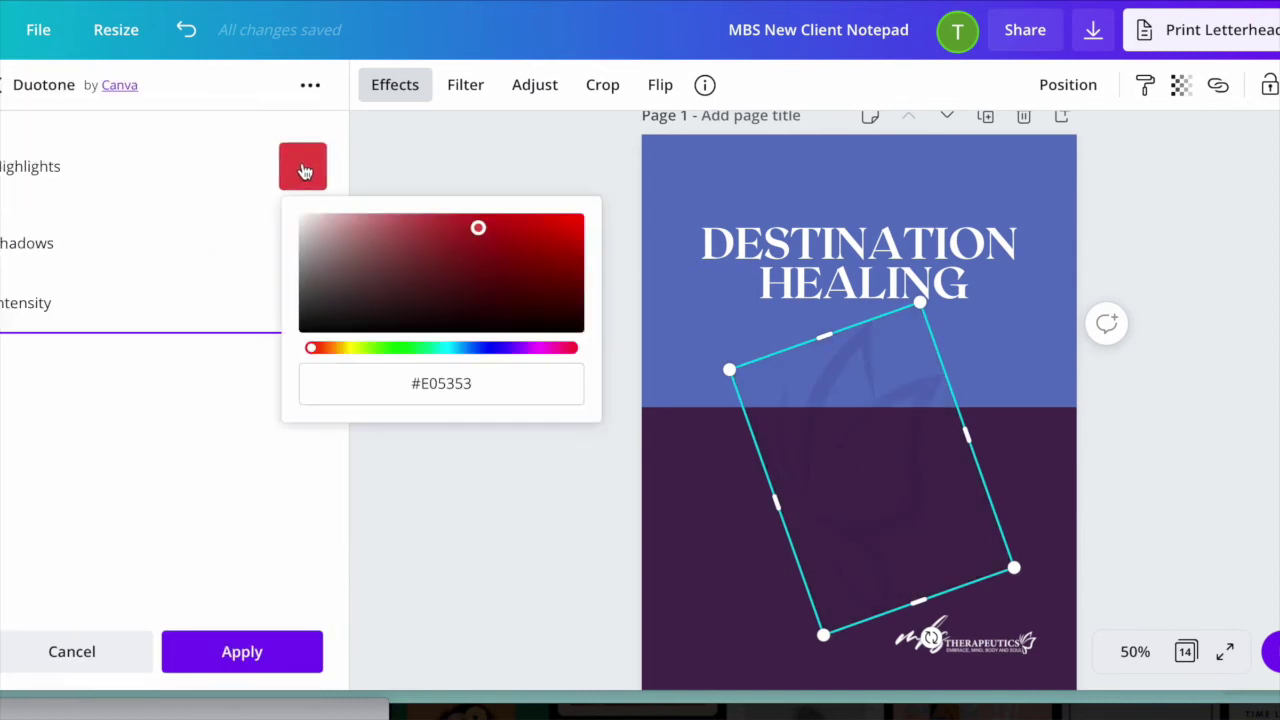
drag(498, 396, 424, 380)
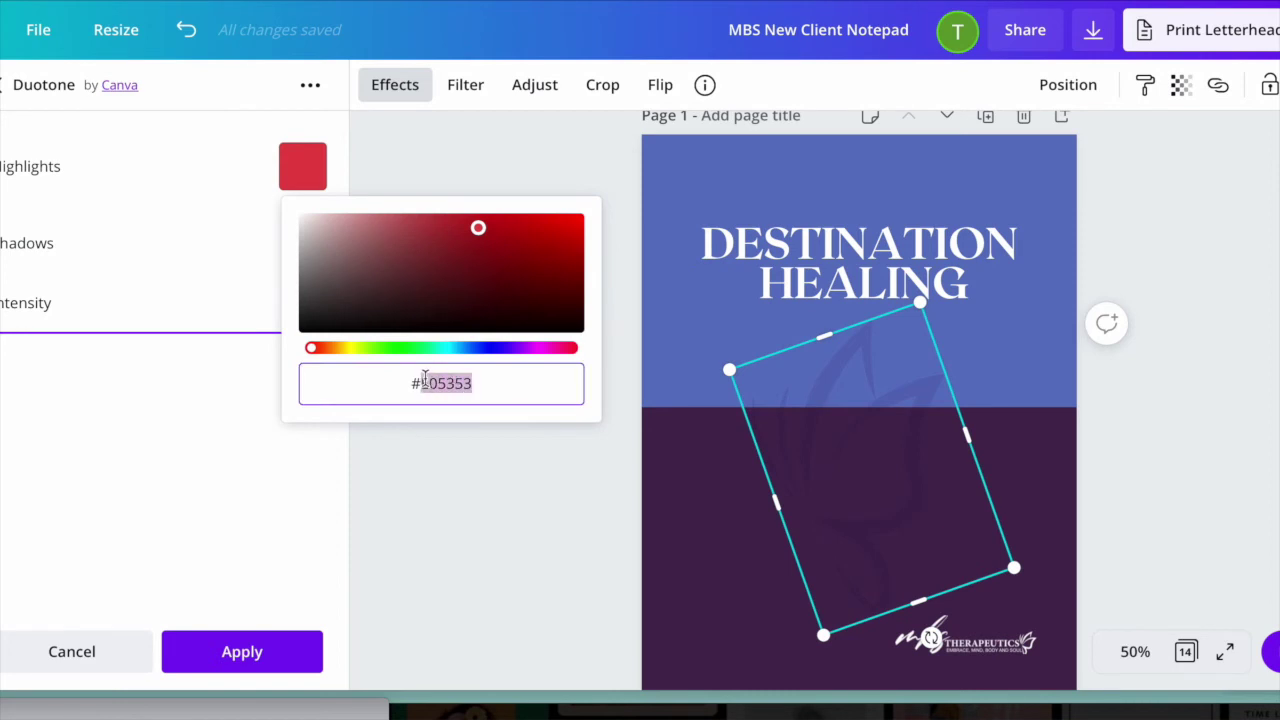
text(FFFFFF)
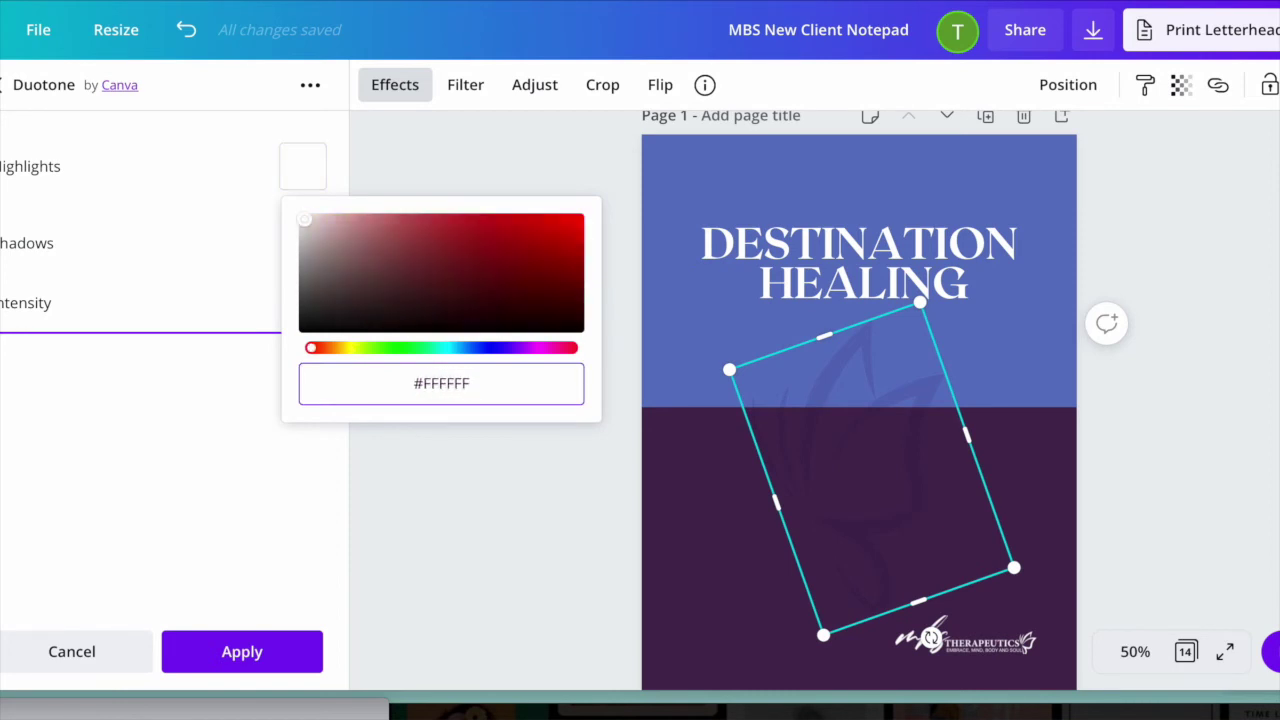
click(418, 305)
Step: Set the butterfly duotone's shadows colour to #FFFFFF
click(310, 254)
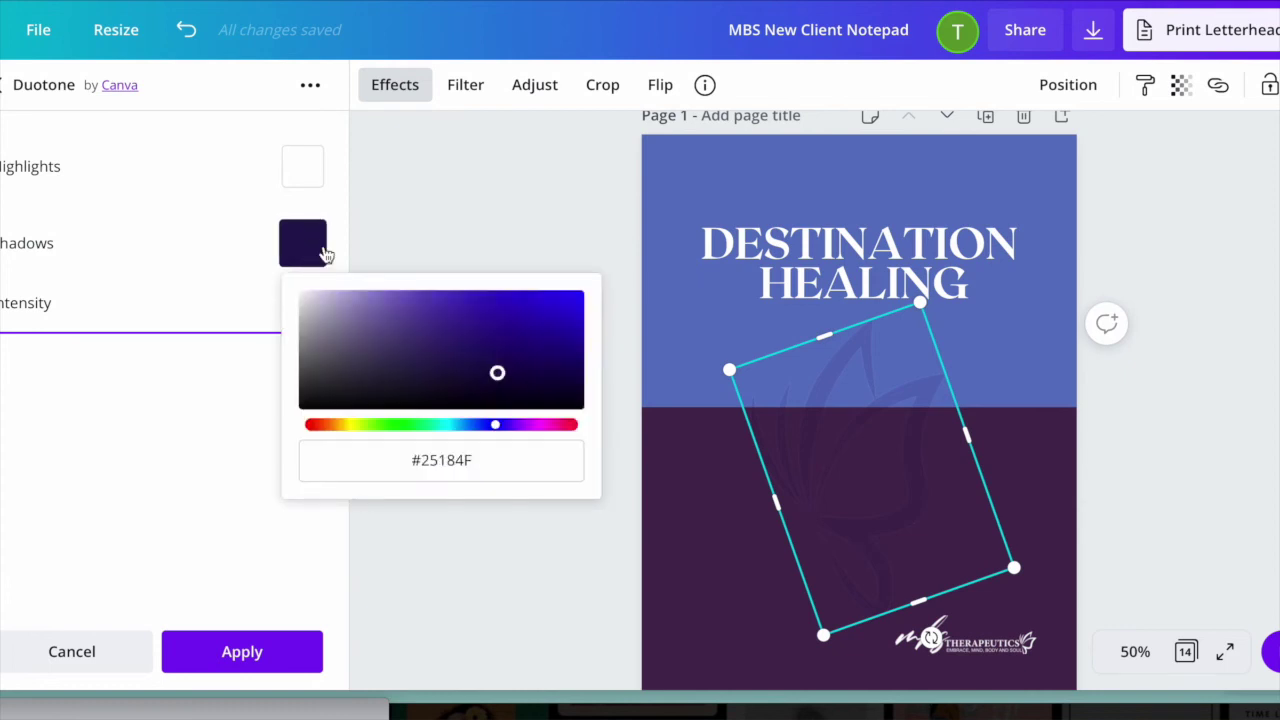
drag(477, 470, 425, 460)
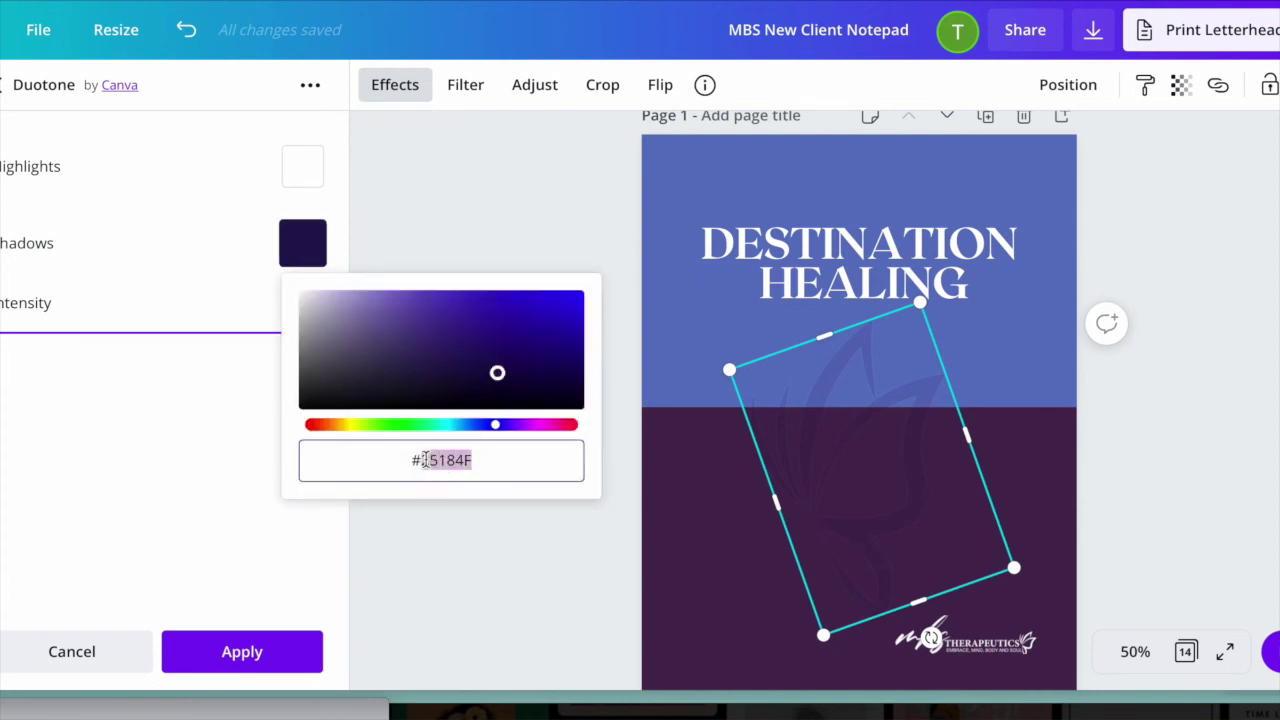
text(FFFFFF)
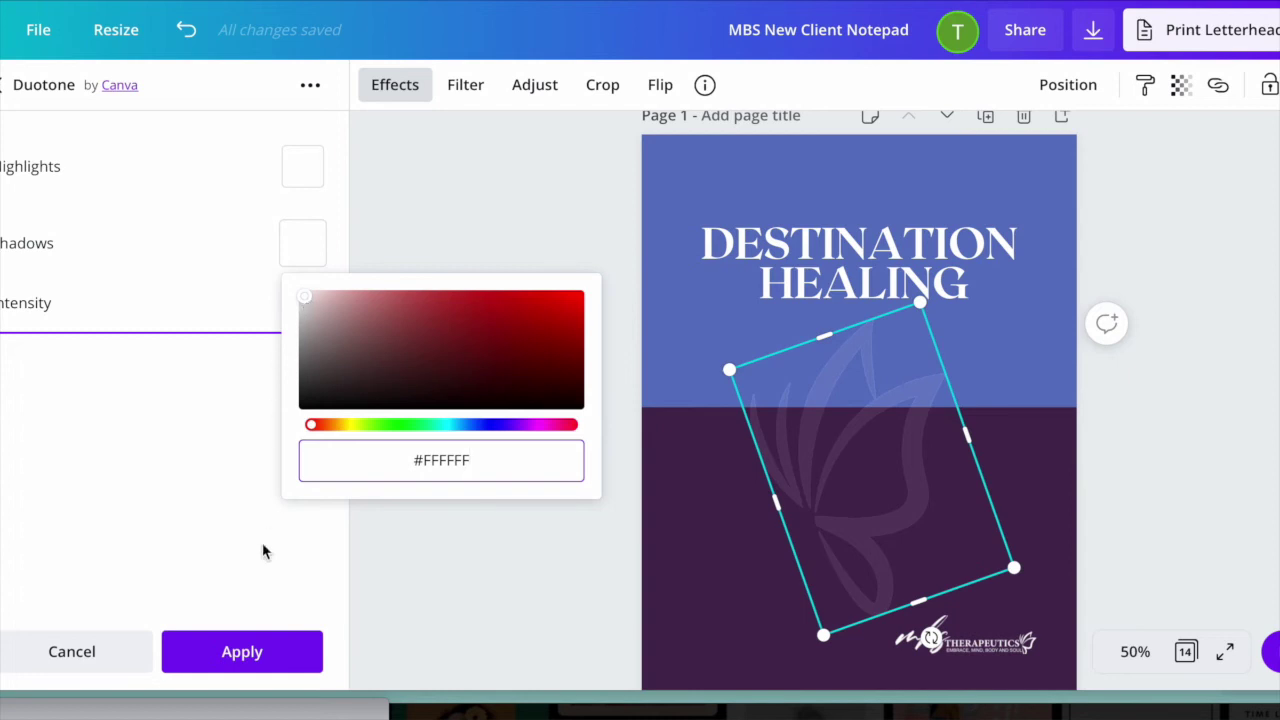
click(369, 529)
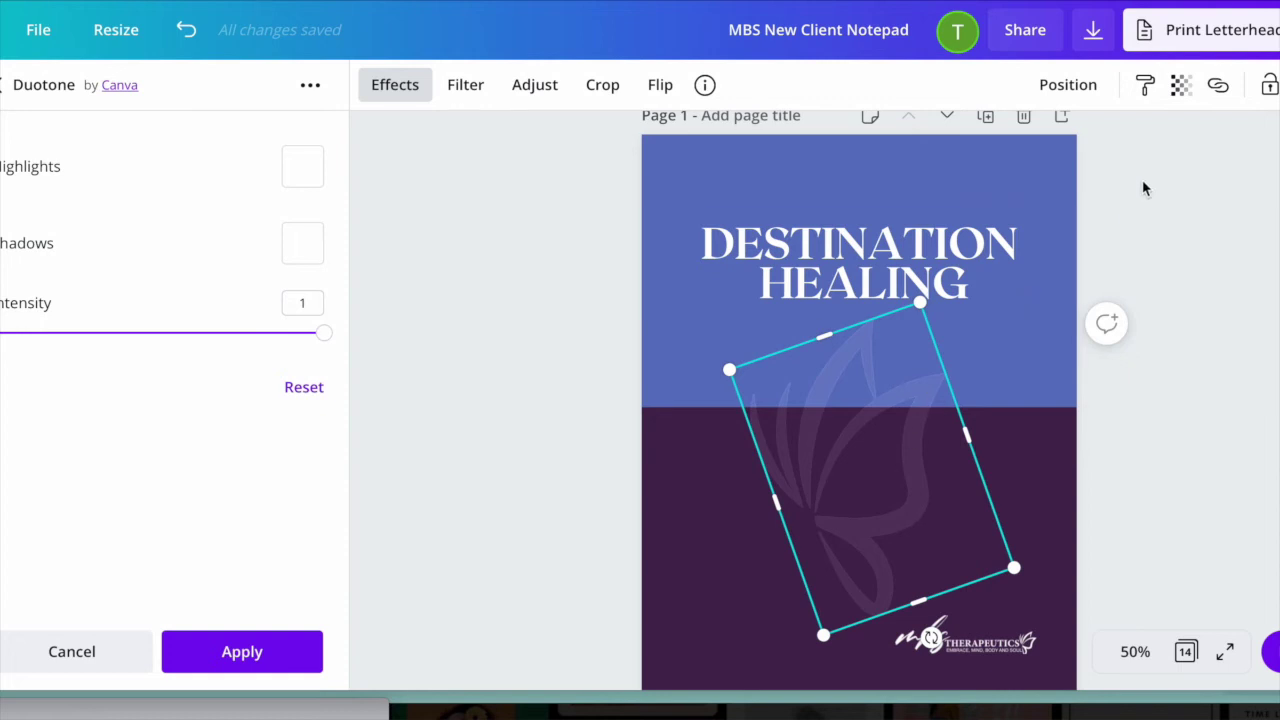
Step: Set the butterfly's transparency value to 100 and deselect it
click(1182, 92)
drag(995, 157, 1130, 155)
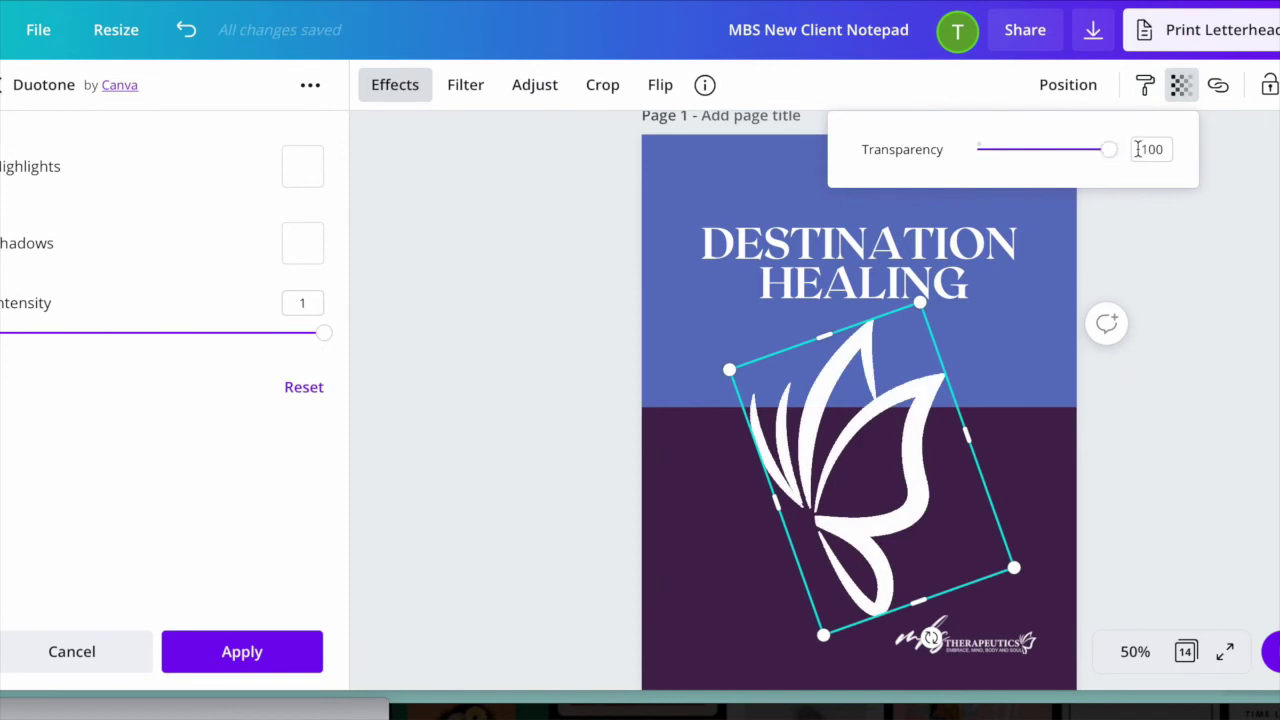
click(1198, 459)
click(1198, 459)
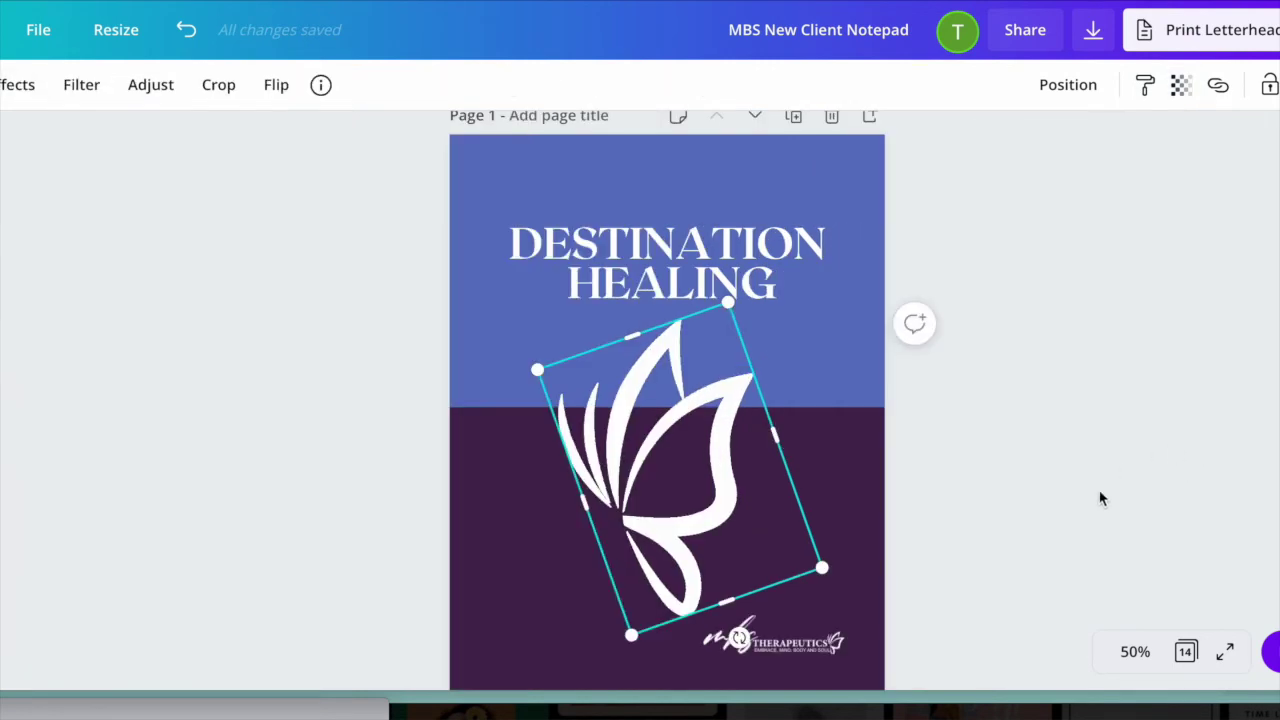
click(1006, 515)
scroll(820, 522, down, 2)
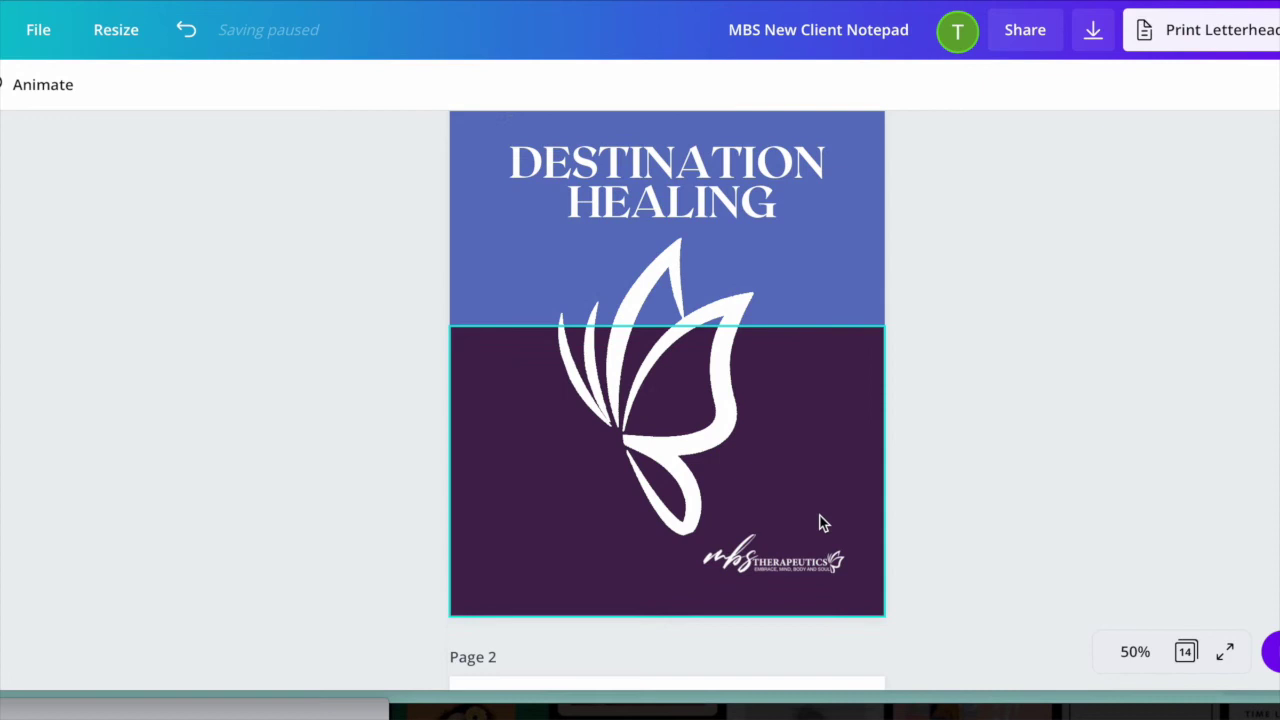
scroll(820, 522, up, 2)
Step: Add the recently used square outline shape to the cover page
click(733, 465)
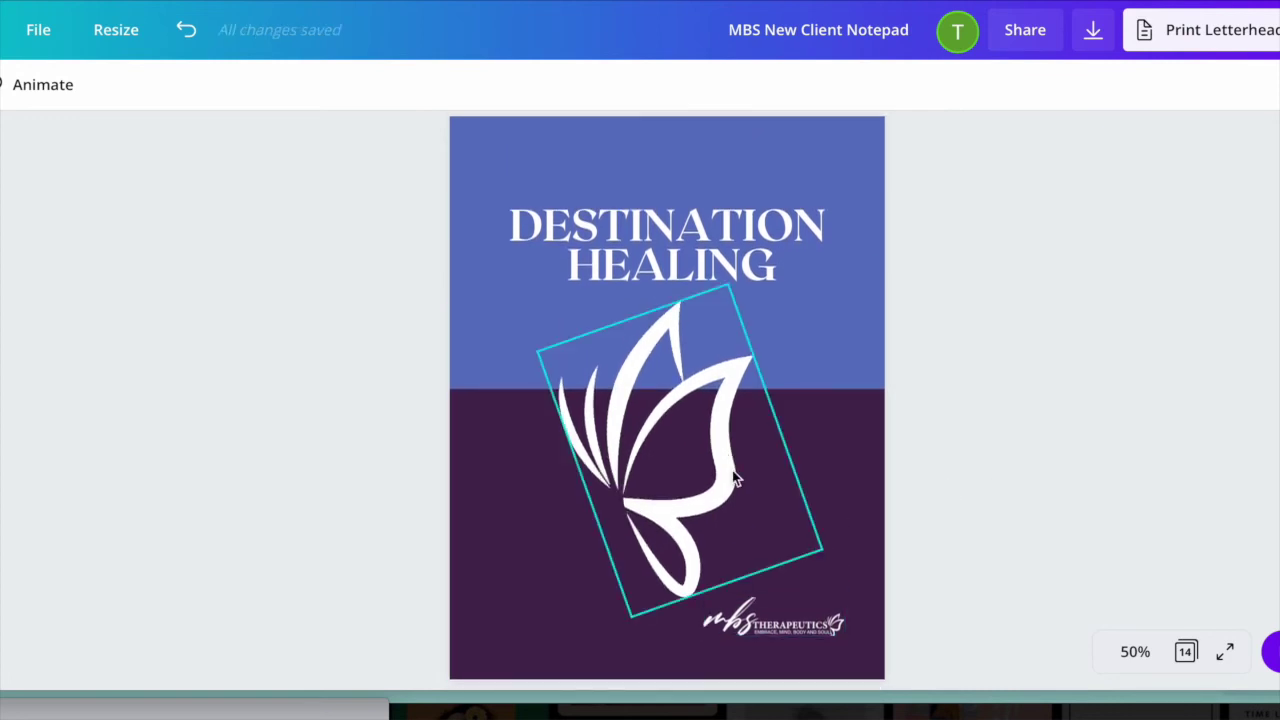
click(2, 170)
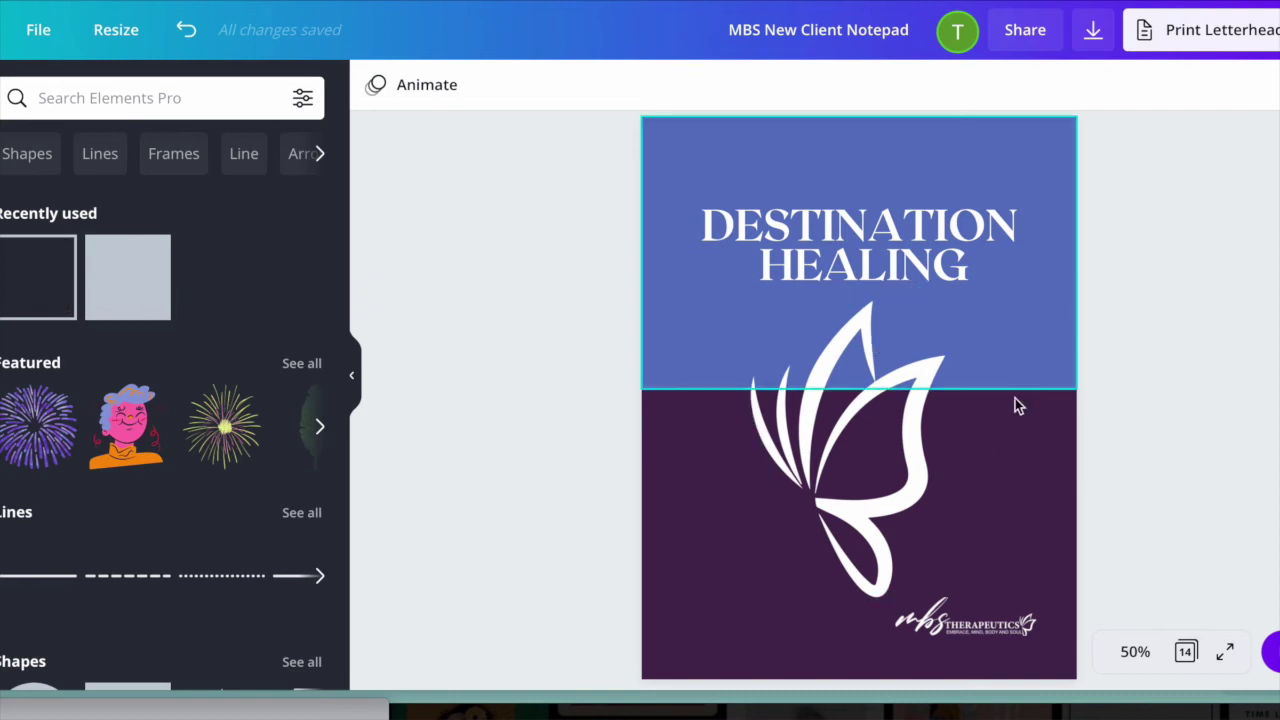
click(141, 288)
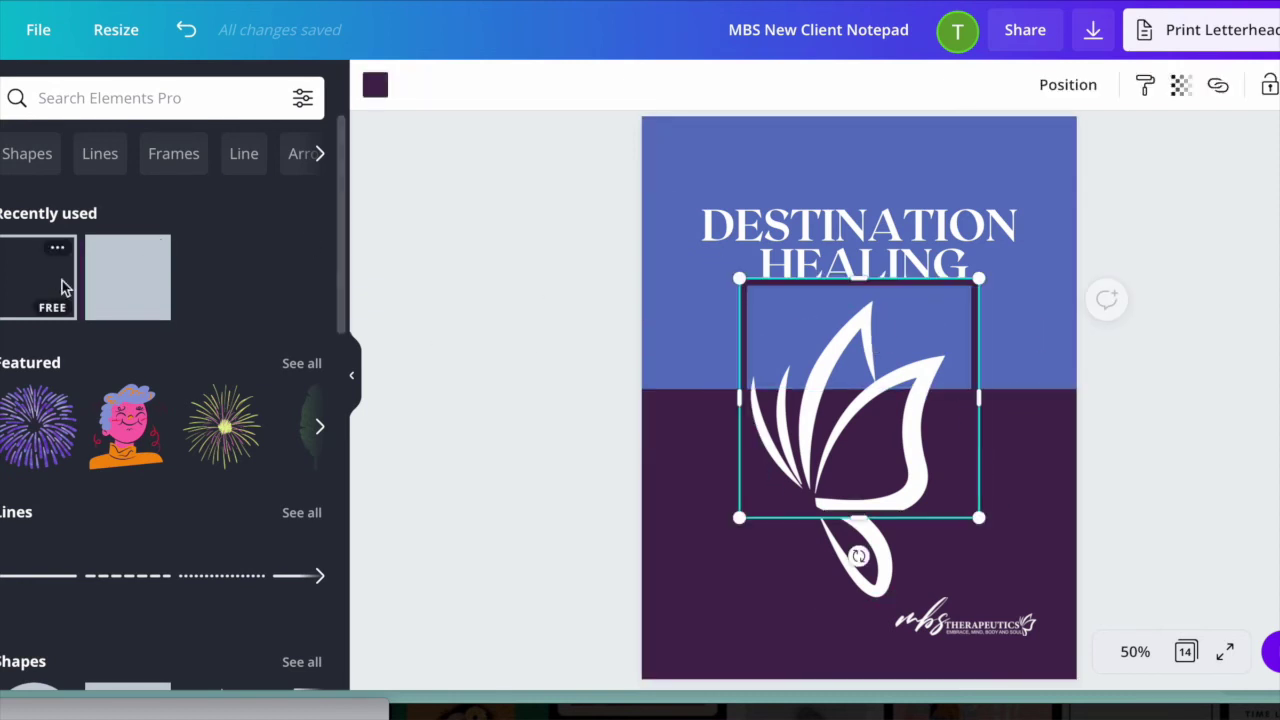
Step: Stretch the square outline on all four sides into a border frame just inside the cover page's edges
scroll(880, 338, up, 1)
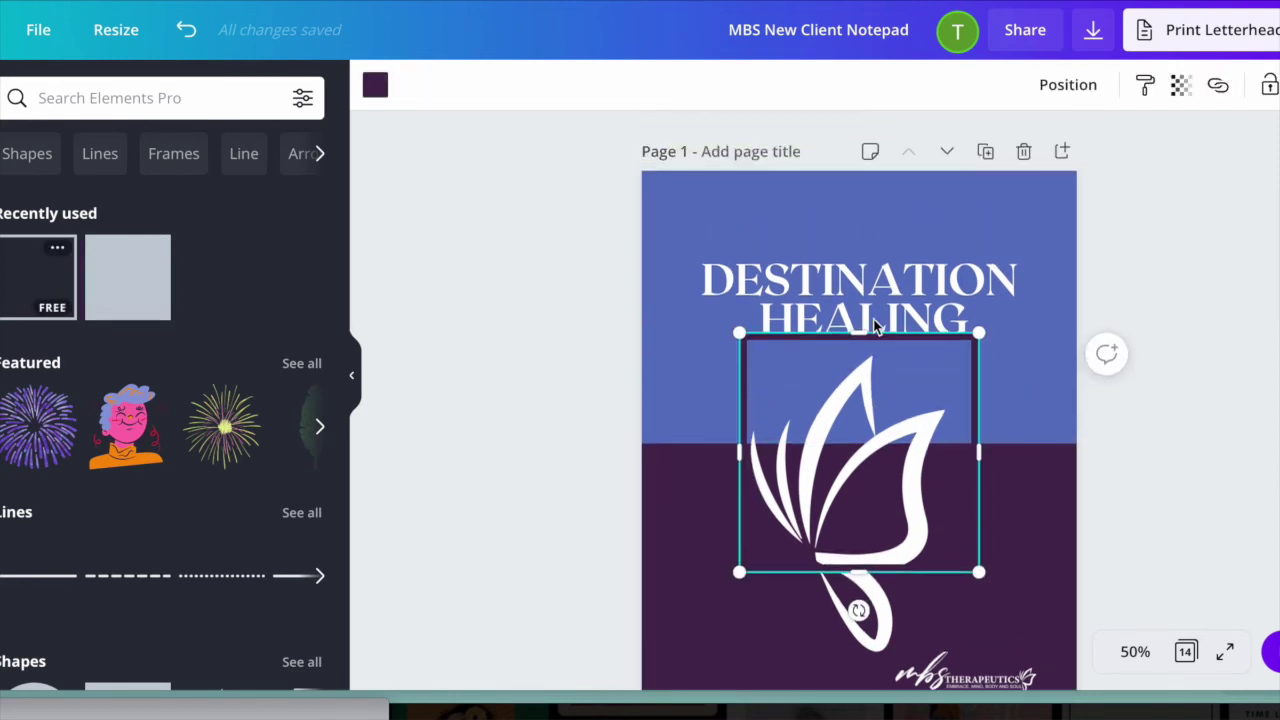
drag(860, 338, 869, 185)
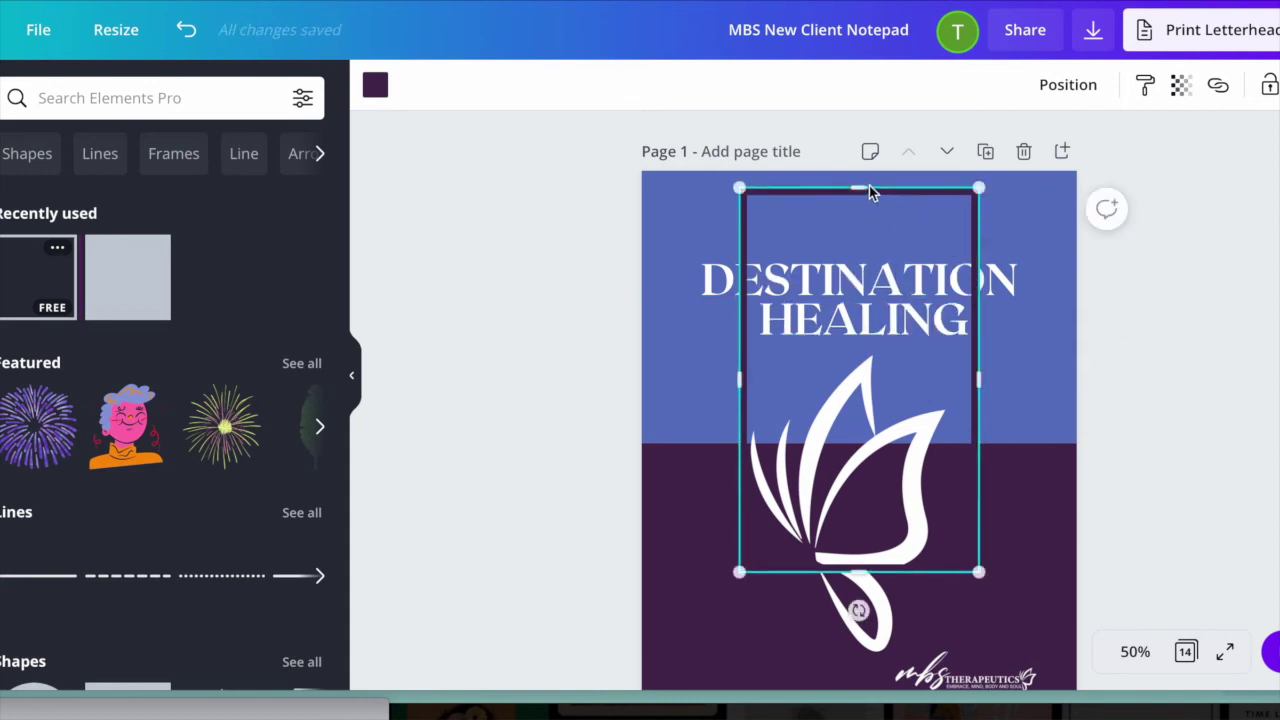
drag(736, 385, 654, 386)
drag(982, 387, 1060, 391)
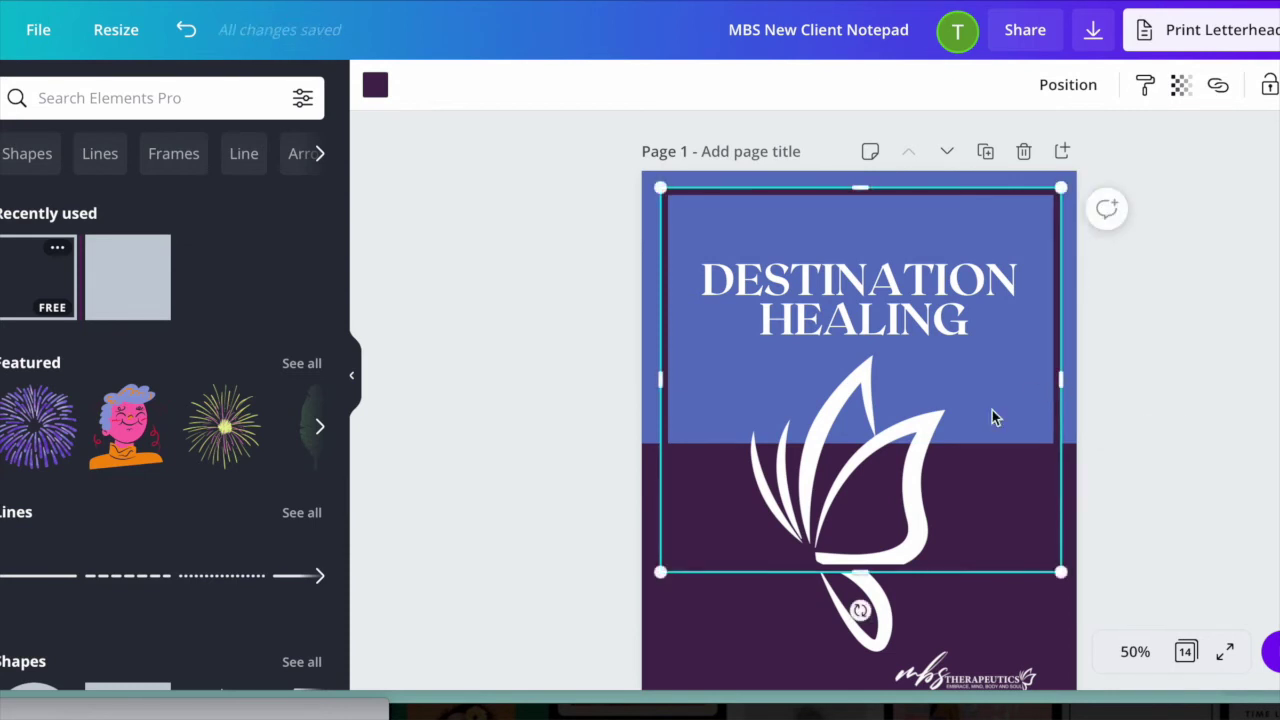
scroll(917, 489, down, 5)
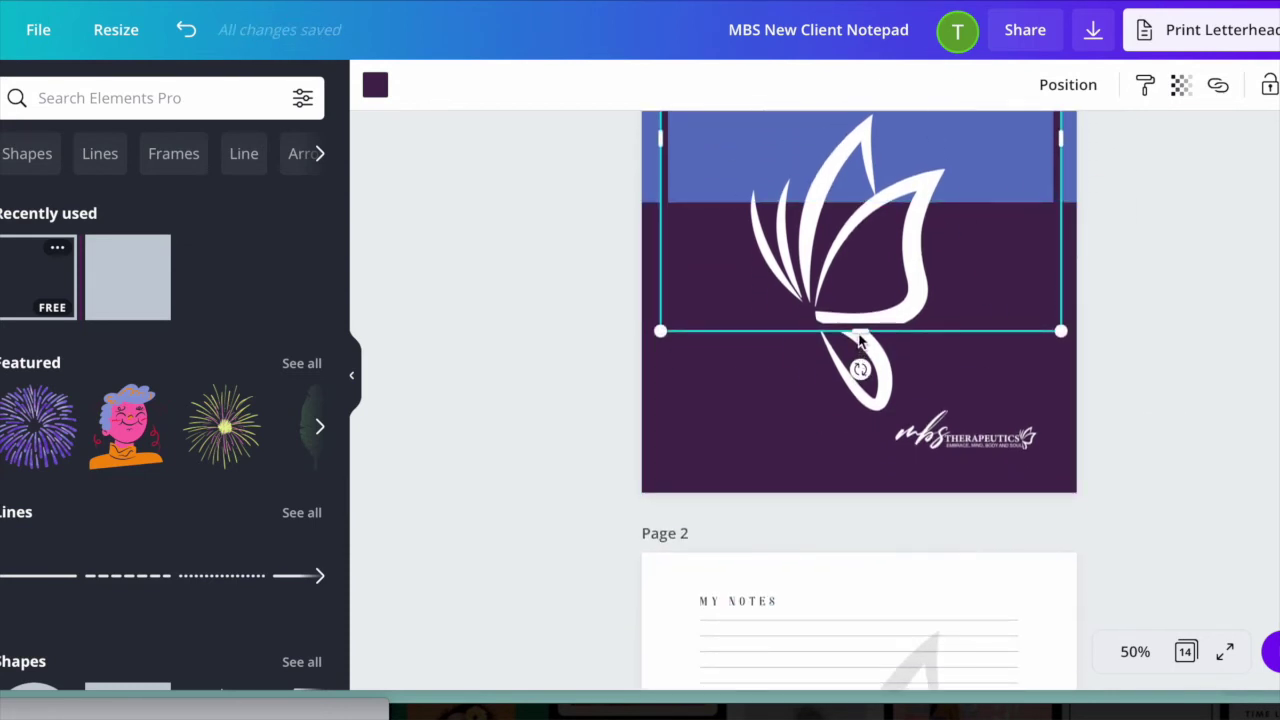
drag(860, 336, 878, 476)
Step: Colour the cover's border frame white from the document colors and deselect it
click(378, 88)
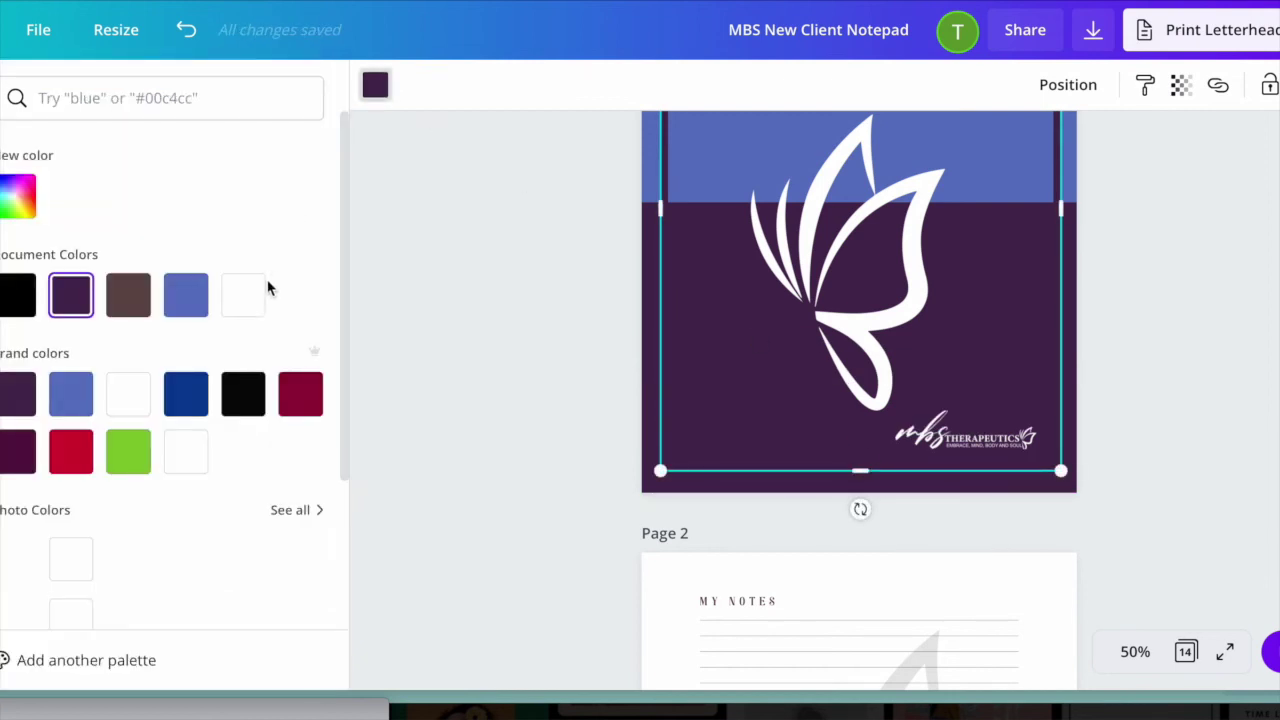
click(243, 295)
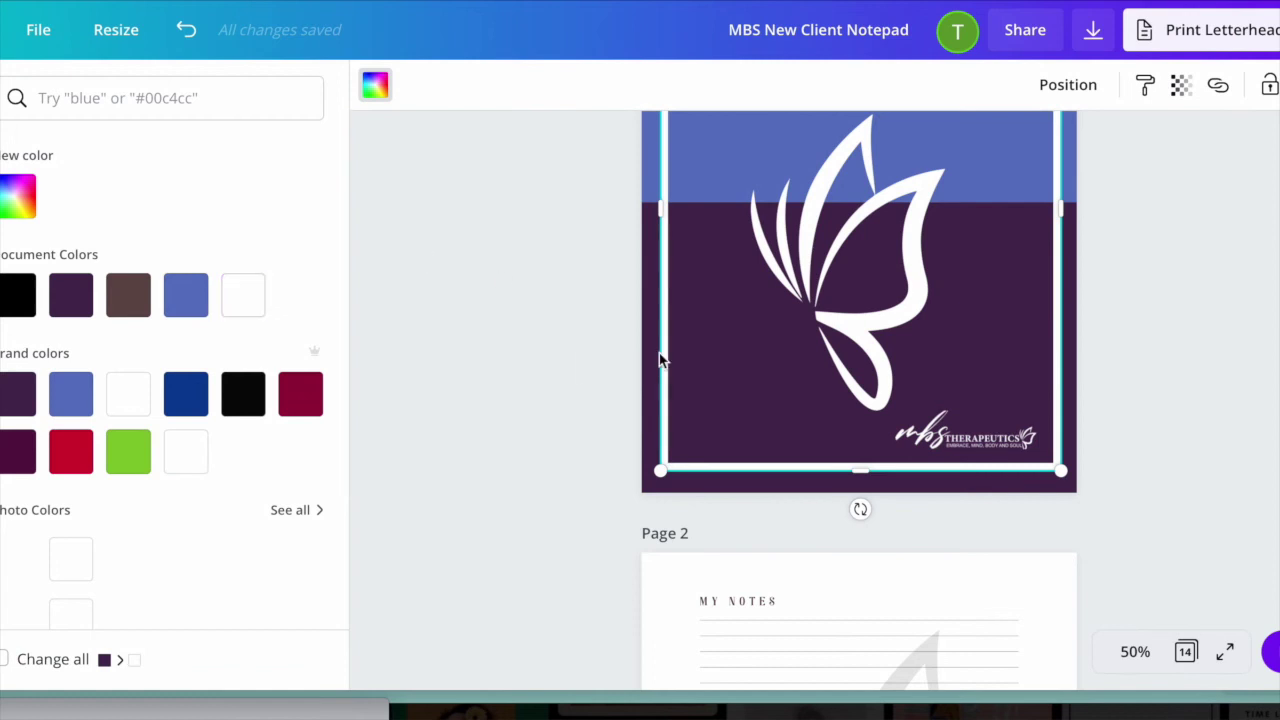
click(1193, 302)
scroll(1193, 306, up, 3)
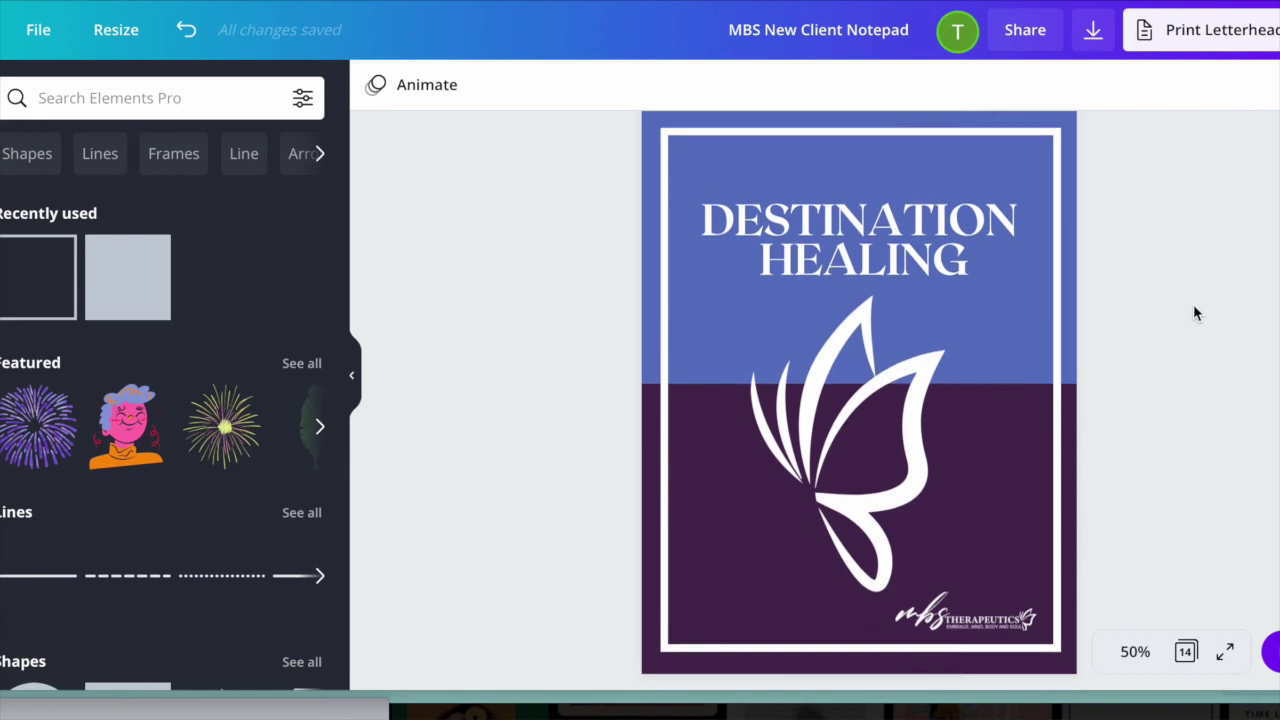
scroll(1193, 313, up, 1)
scroll(1194, 310, down, 1)
scroll(1194, 310, up, 1)
scroll(1194, 310, down, 1)
scroll(1194, 310, up, 1)
scroll(1193, 314, up, 1)
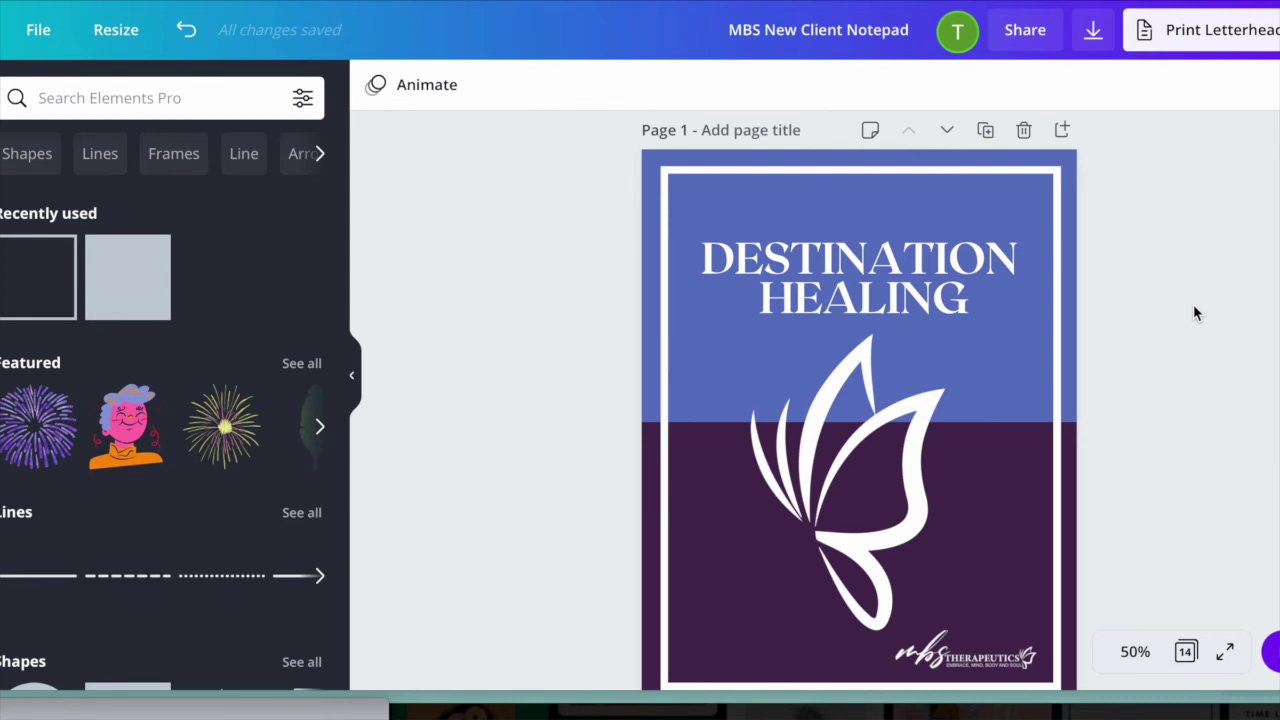
Step: Duplicate the cover page, move the copy to the end of the notepad as page 15, and open it for editing
click(986, 134)
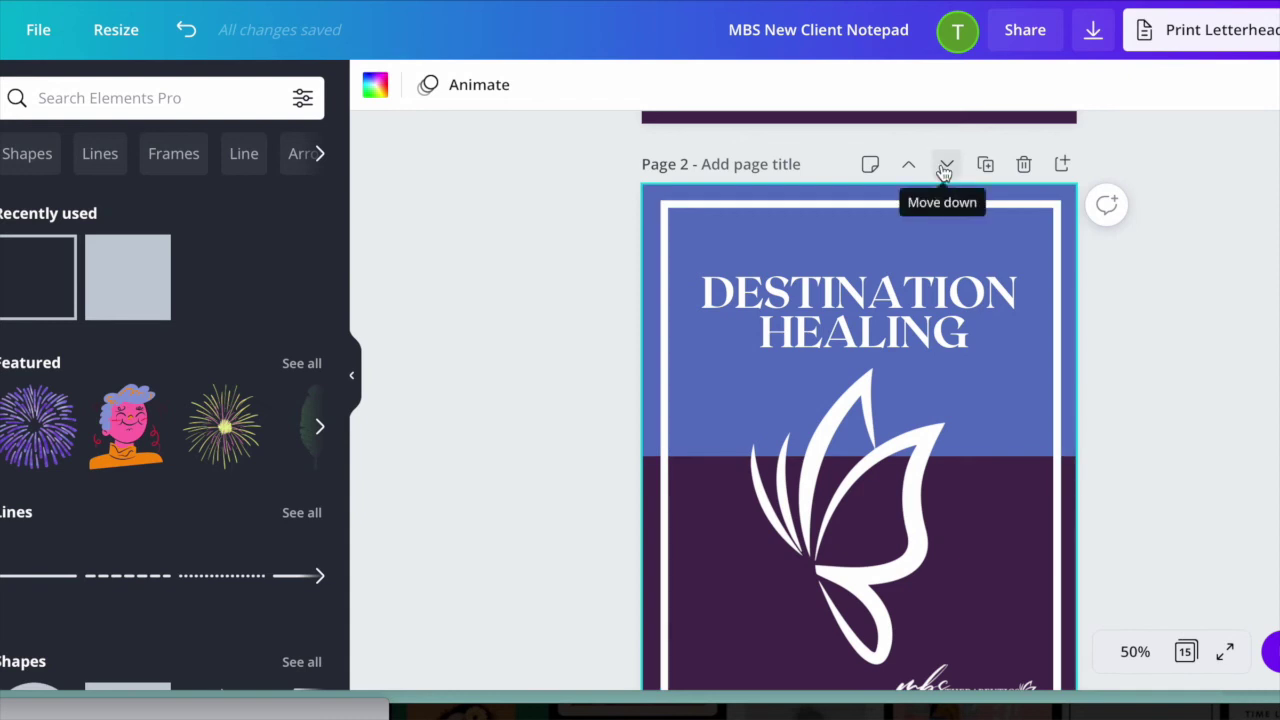
click(1186, 652)
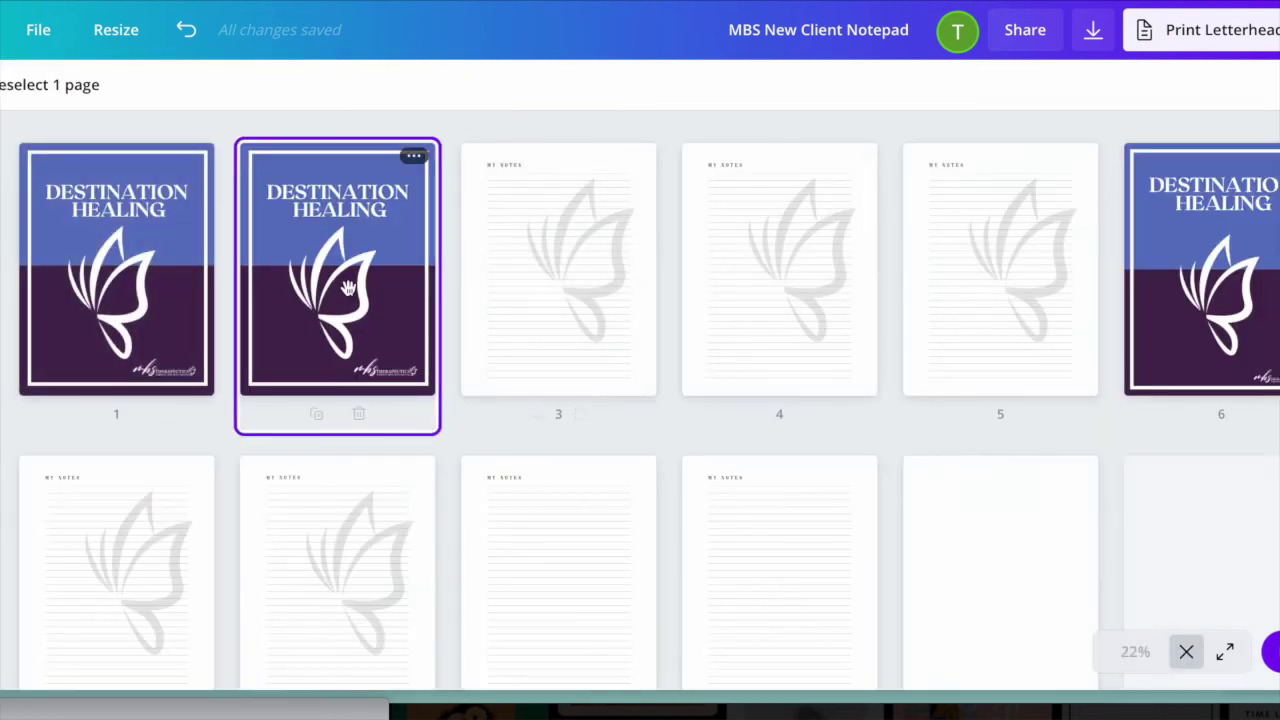
mouse_move(348, 288)
mouse_down()
mouse_move(637, 598)
mouse_move(644, 508)
mouse_up()
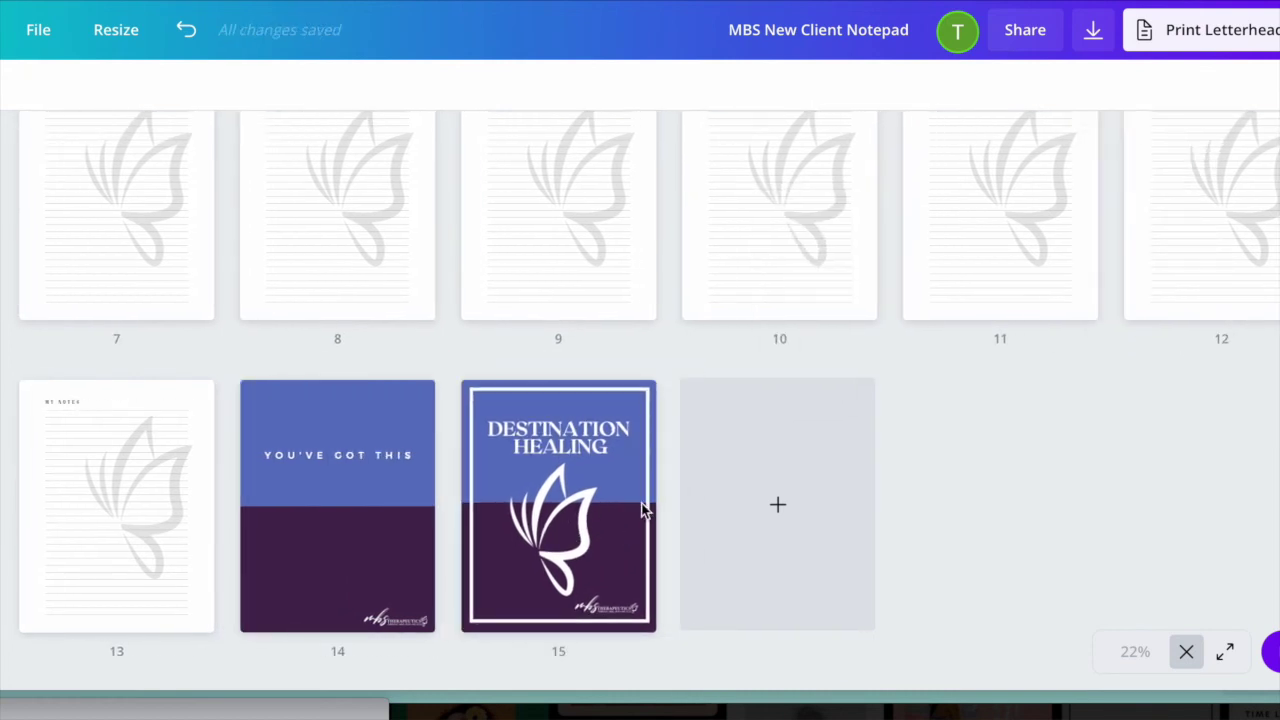
click(561, 516)
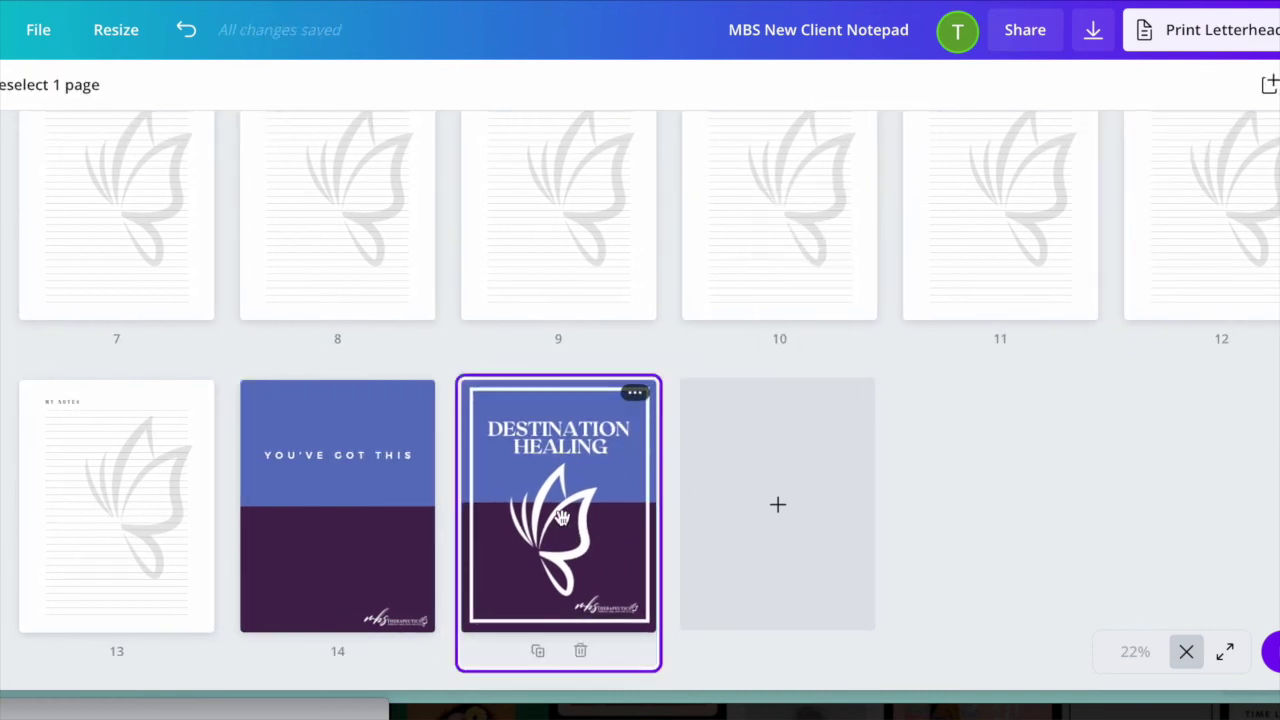
click(1187, 652)
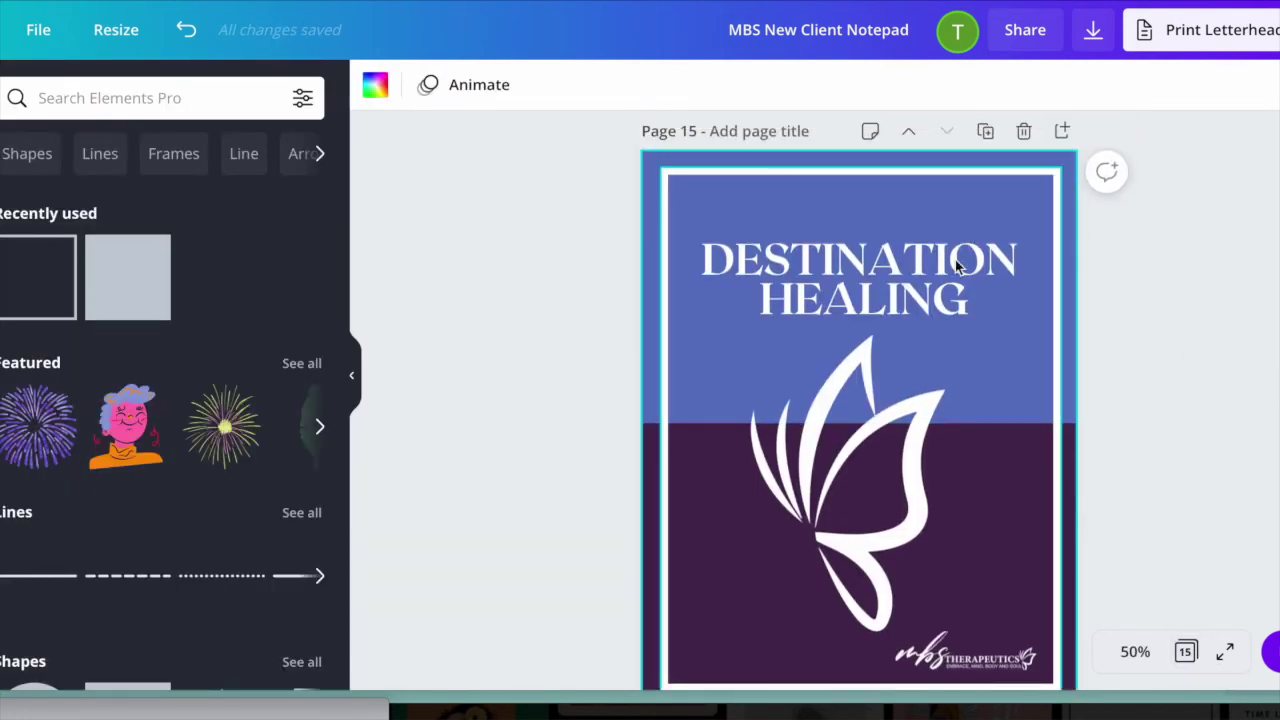
Step: Send page 15's border frame to the back and delete the DESTINATION HEALING title
click(878, 302)
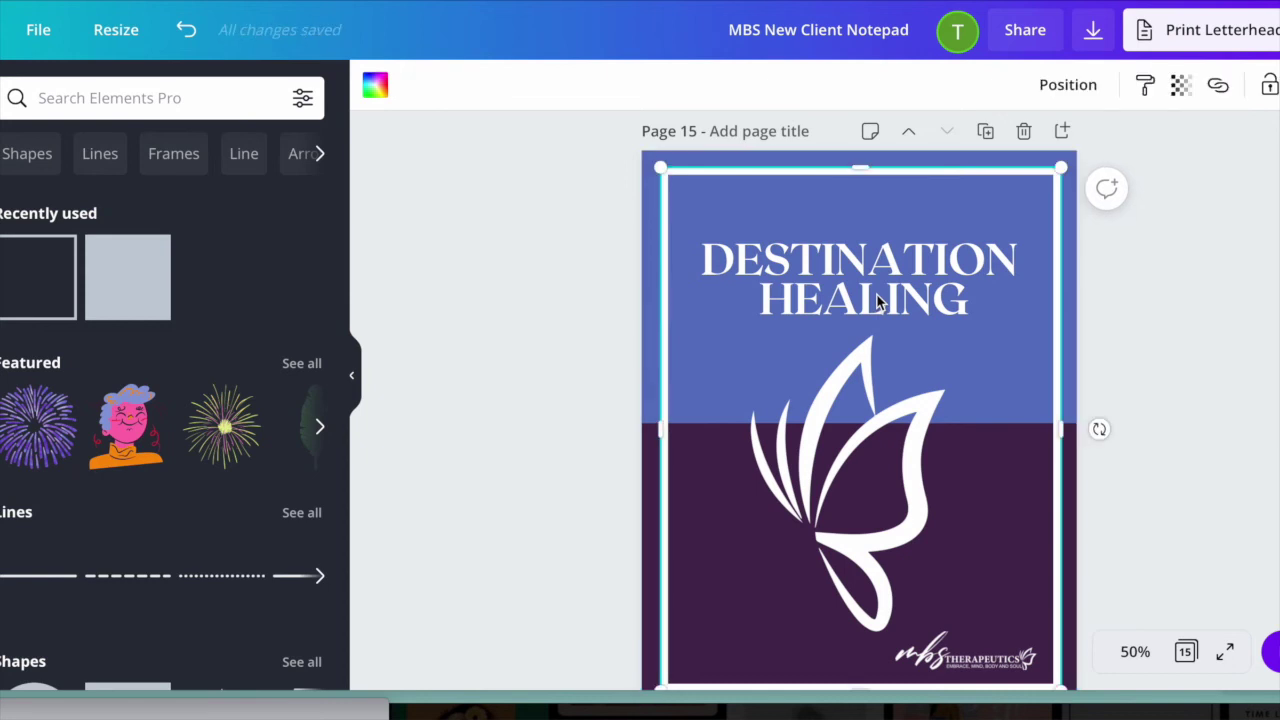
click(1072, 88)
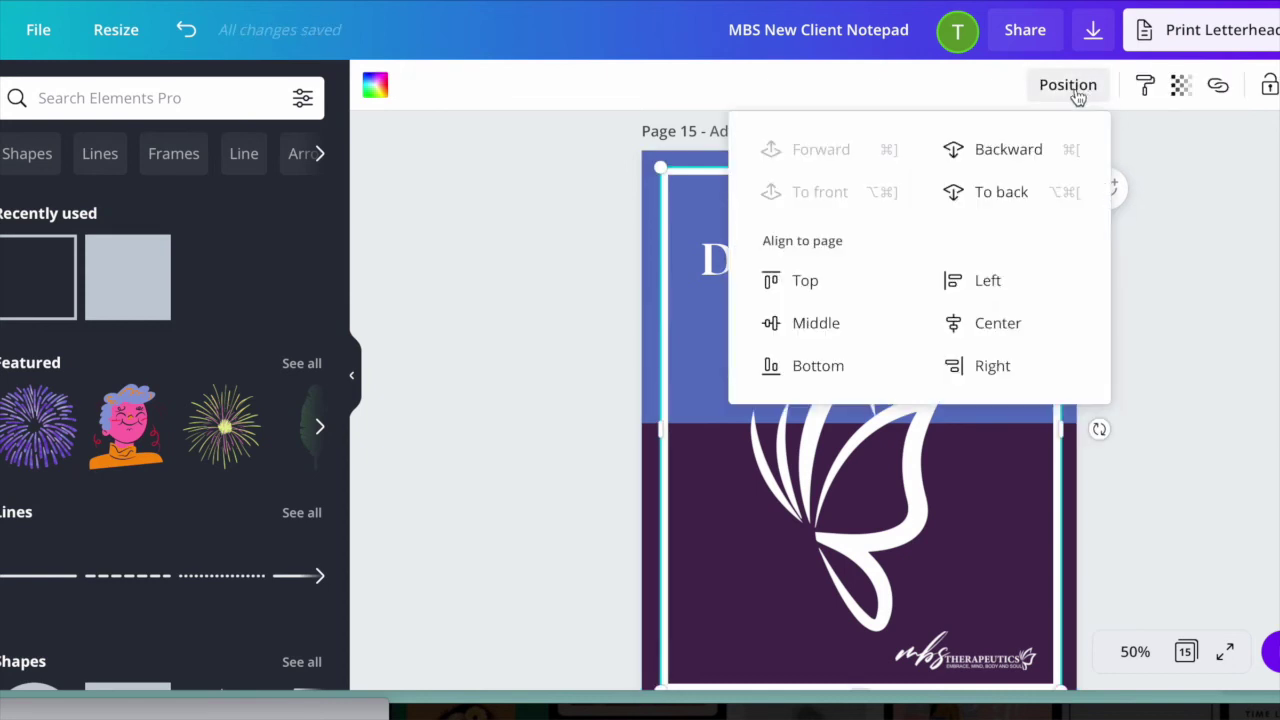
click(1010, 195)
click(1219, 388)
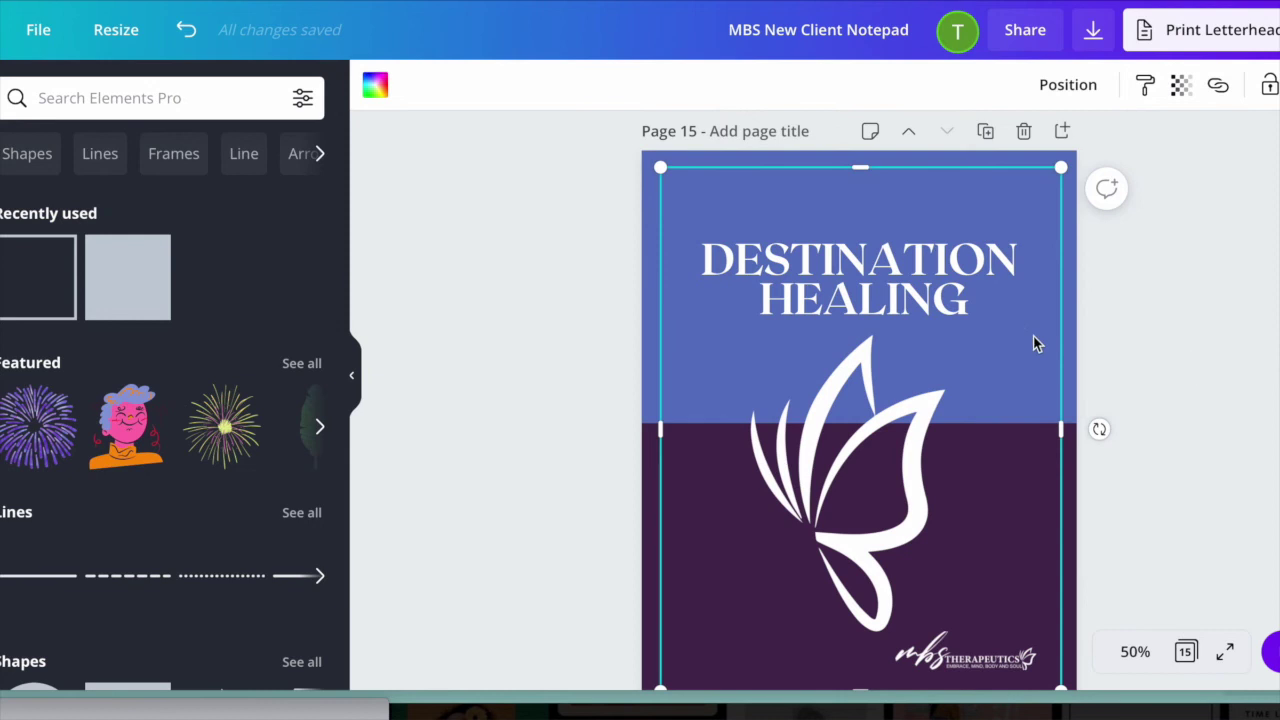
click(944, 297)
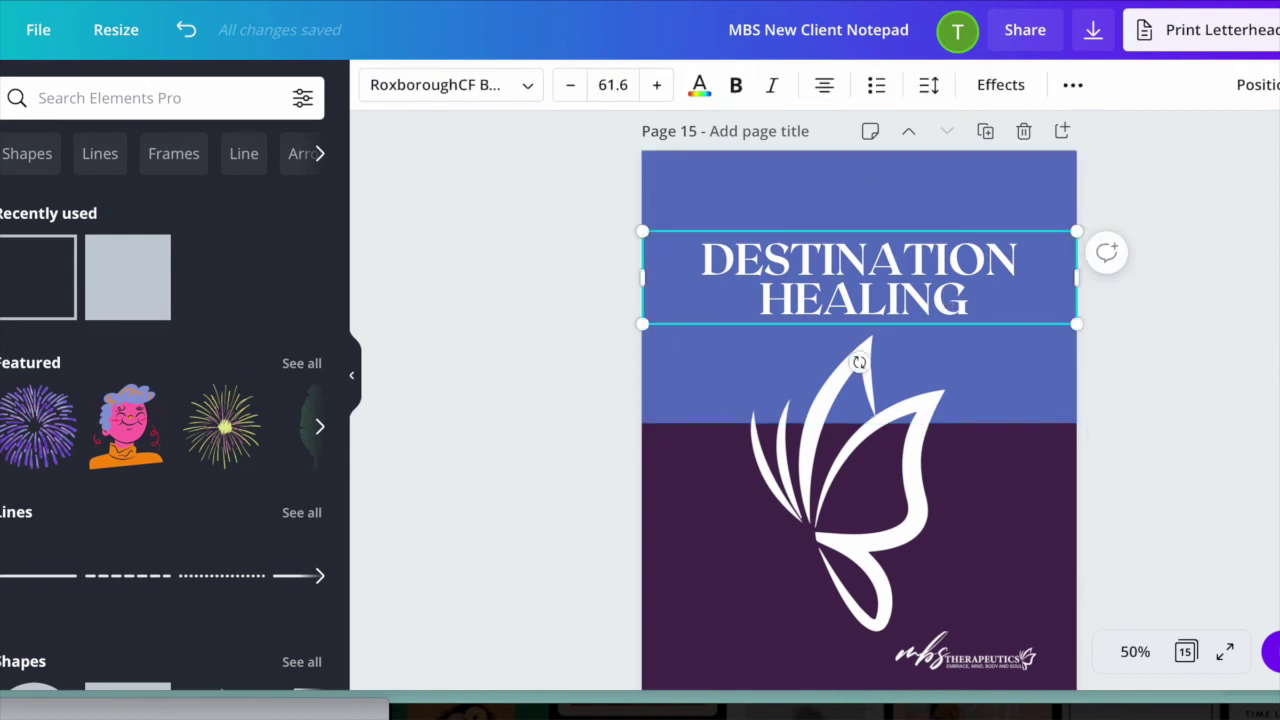
key(Delete)
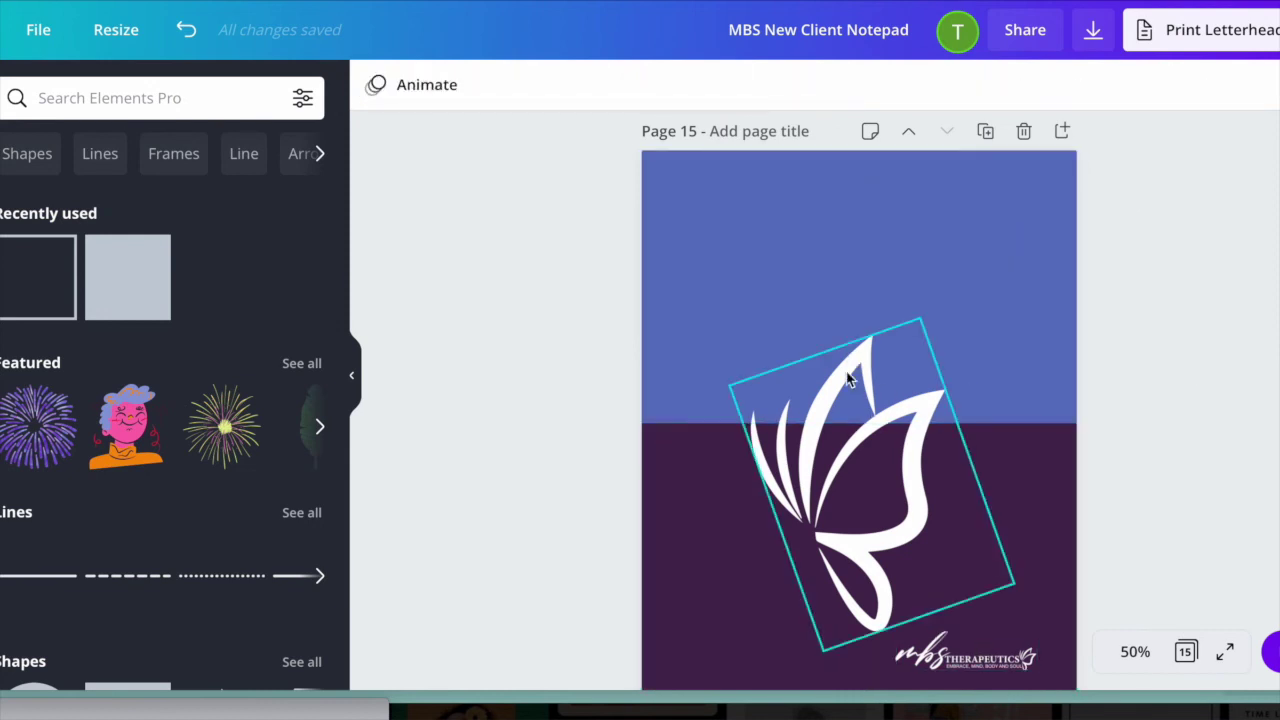
Step: Copy the YOU'VE GOT THIS text from page 14 onto page 15 and position it above the butterfly
scroll(907, 447, up, 5)
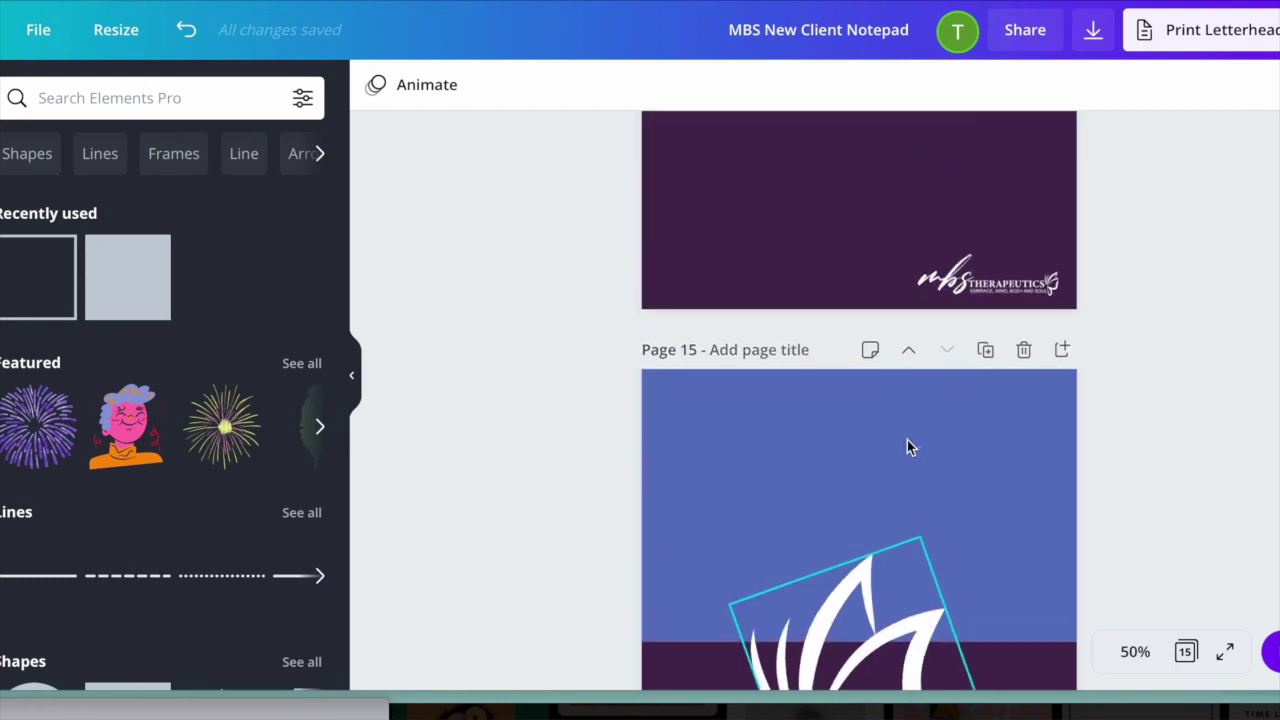
click(921, 229)
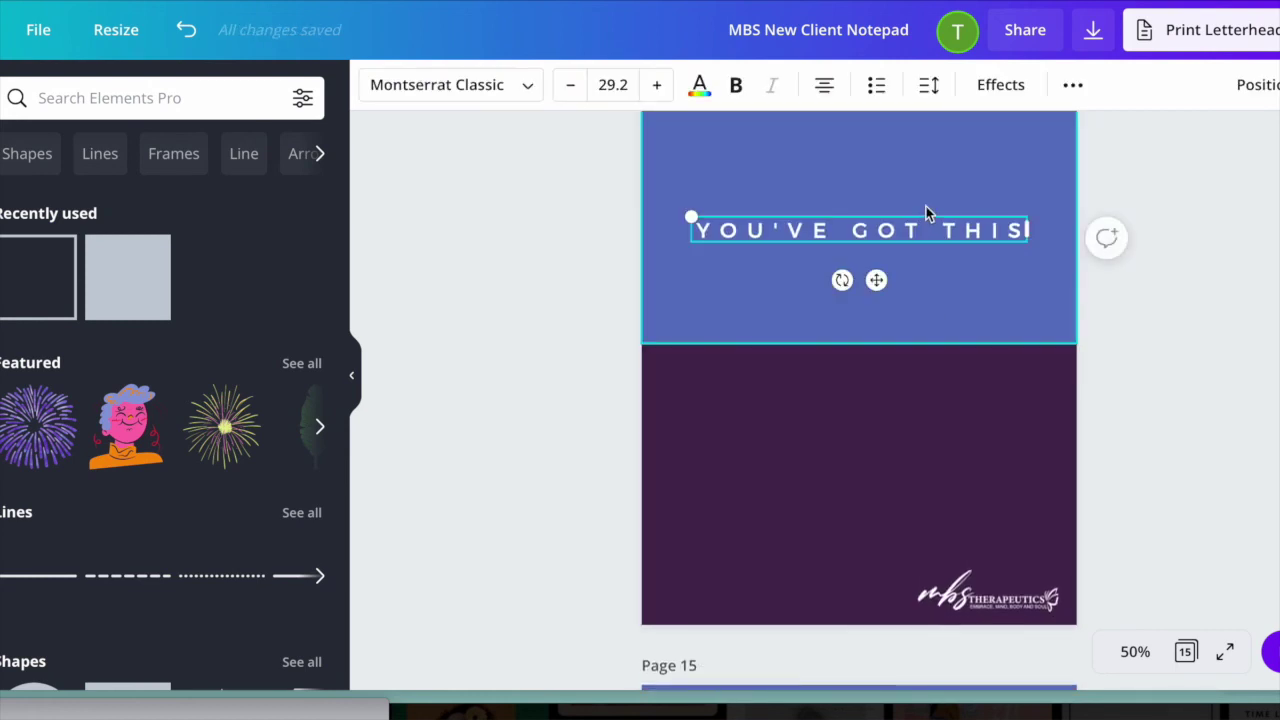
scroll(896, 477, down, 5)
scroll(896, 477, up, 2)
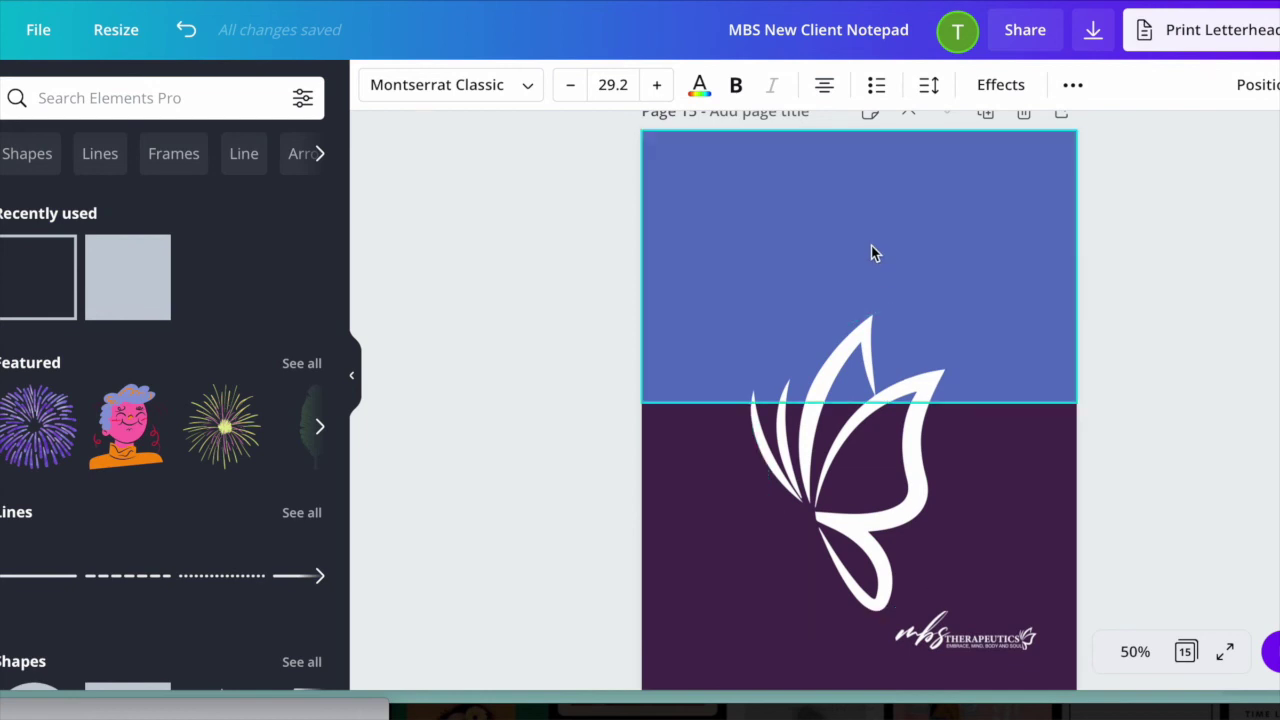
text(YOU'VE GOT THIS)
drag(886, 287, 888, 244)
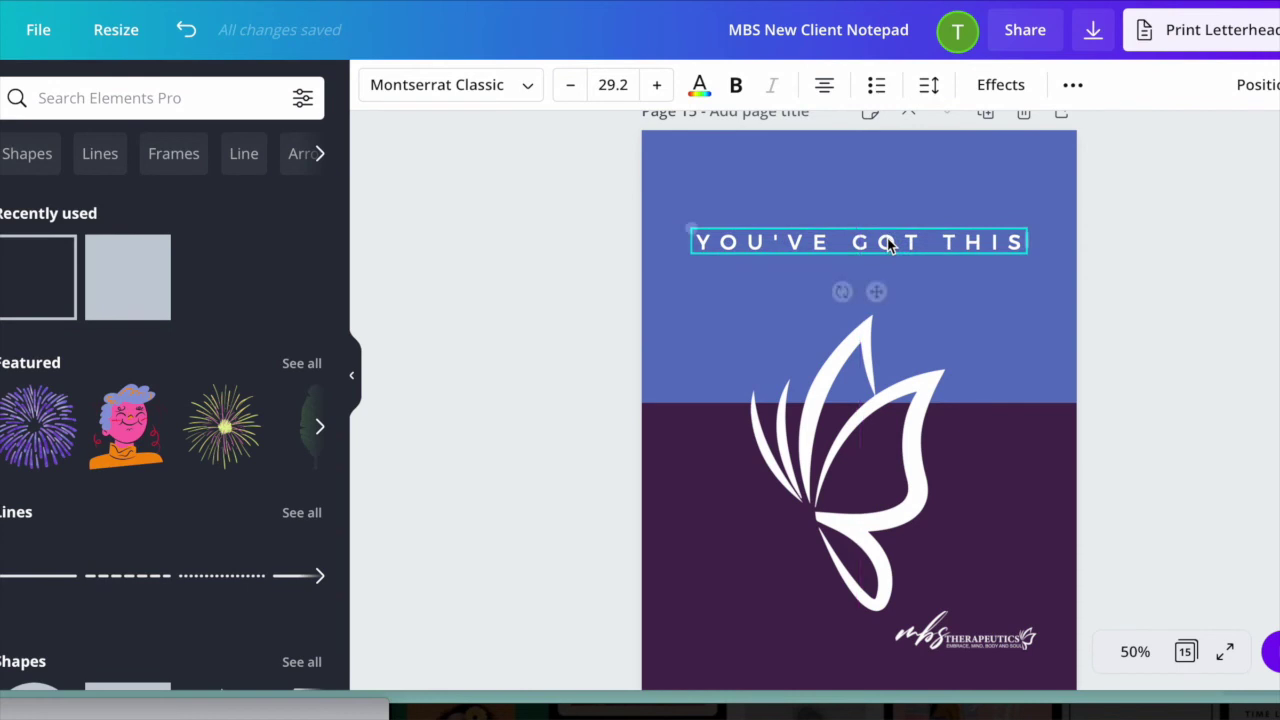
Step: Send page 15's blue background rectangle to the back
click(1053, 172)
click(1067, 88)
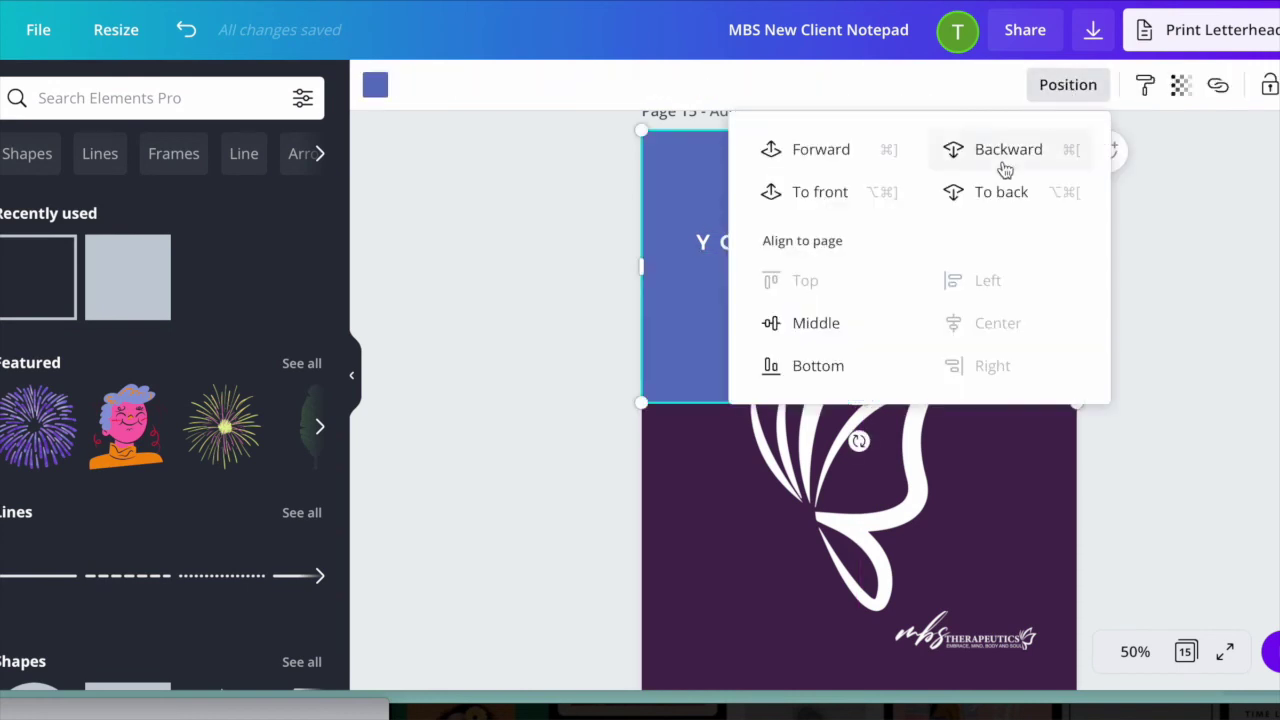
click(1003, 194)
click(1165, 367)
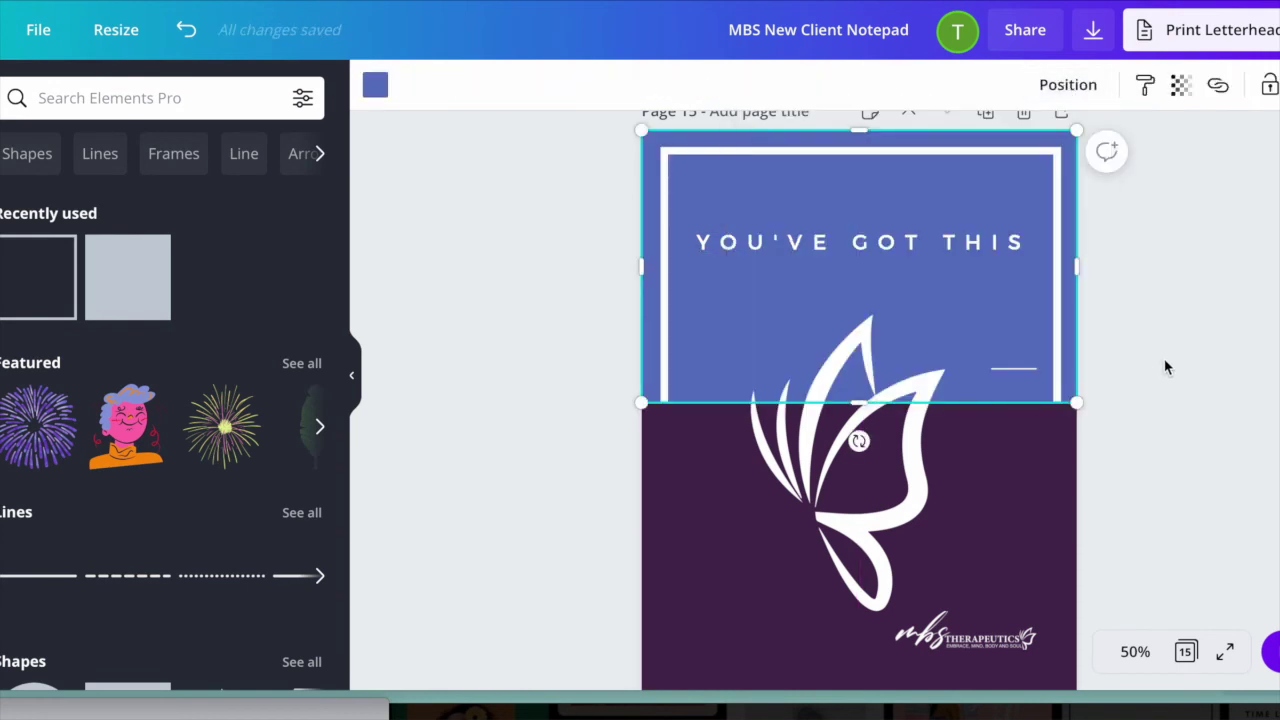
Step: Bring the white border frame on page 15 to the front and deselect it
click(1057, 200)
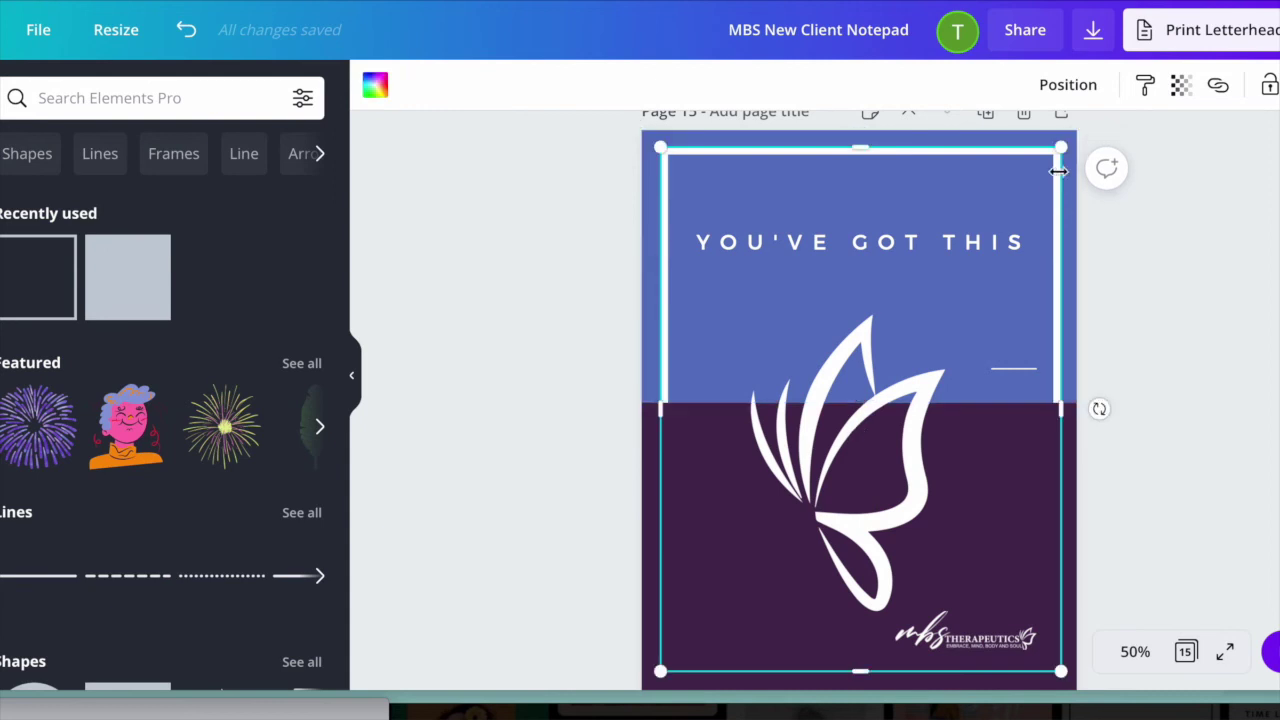
click(1068, 85)
click(843, 198)
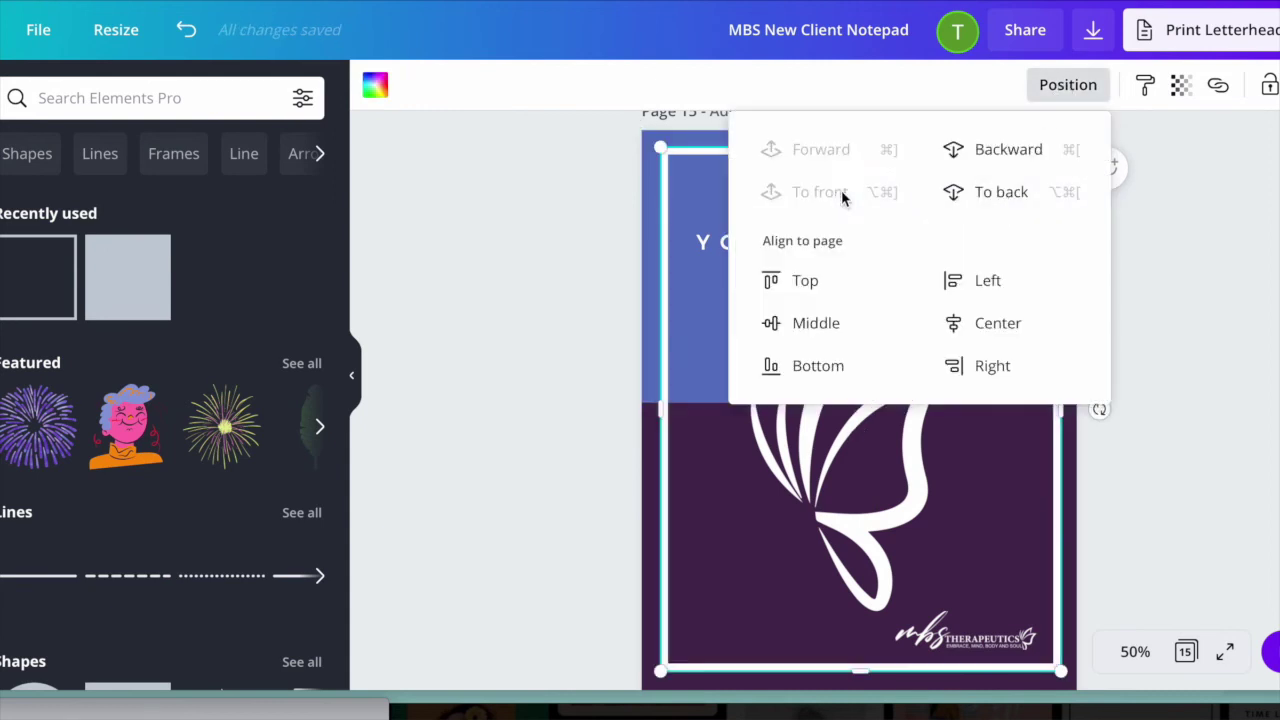
click(1166, 510)
click(1265, 470)
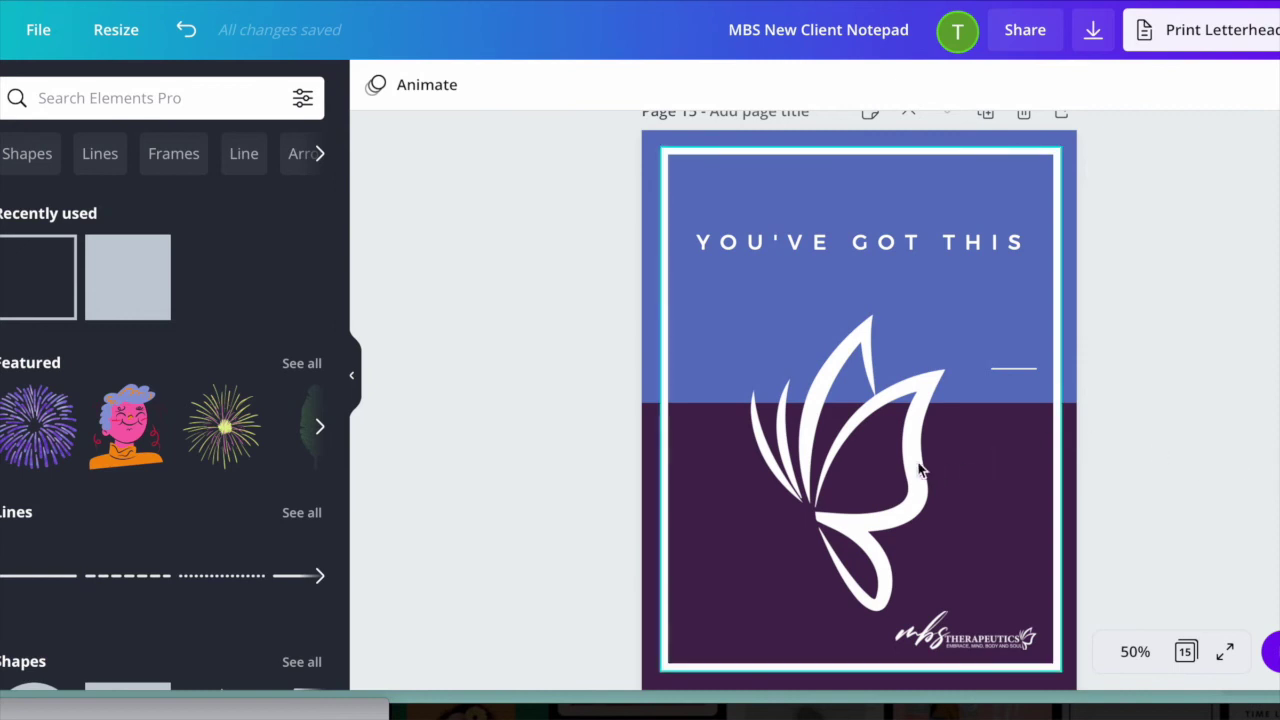
Step: Bring the blue background rectangle forward one layer to cover the stray white line, and deselect it
click(898, 441)
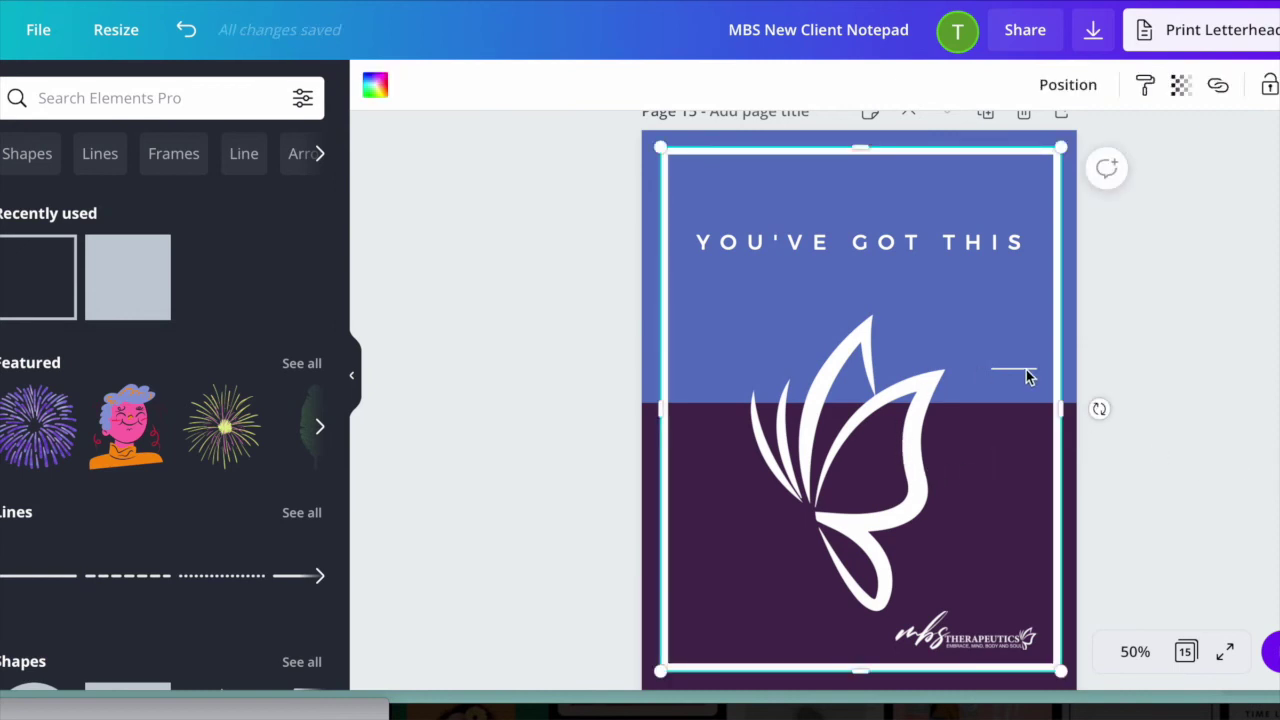
click(1168, 323)
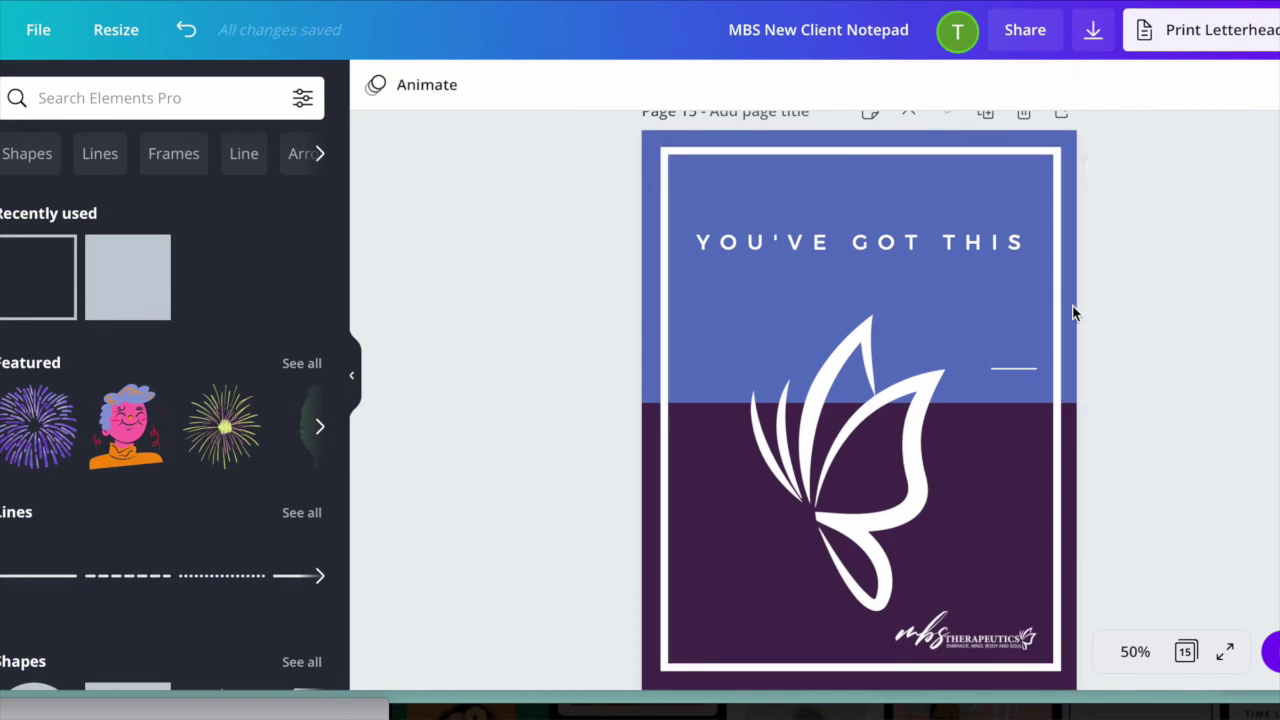
click(1072, 313)
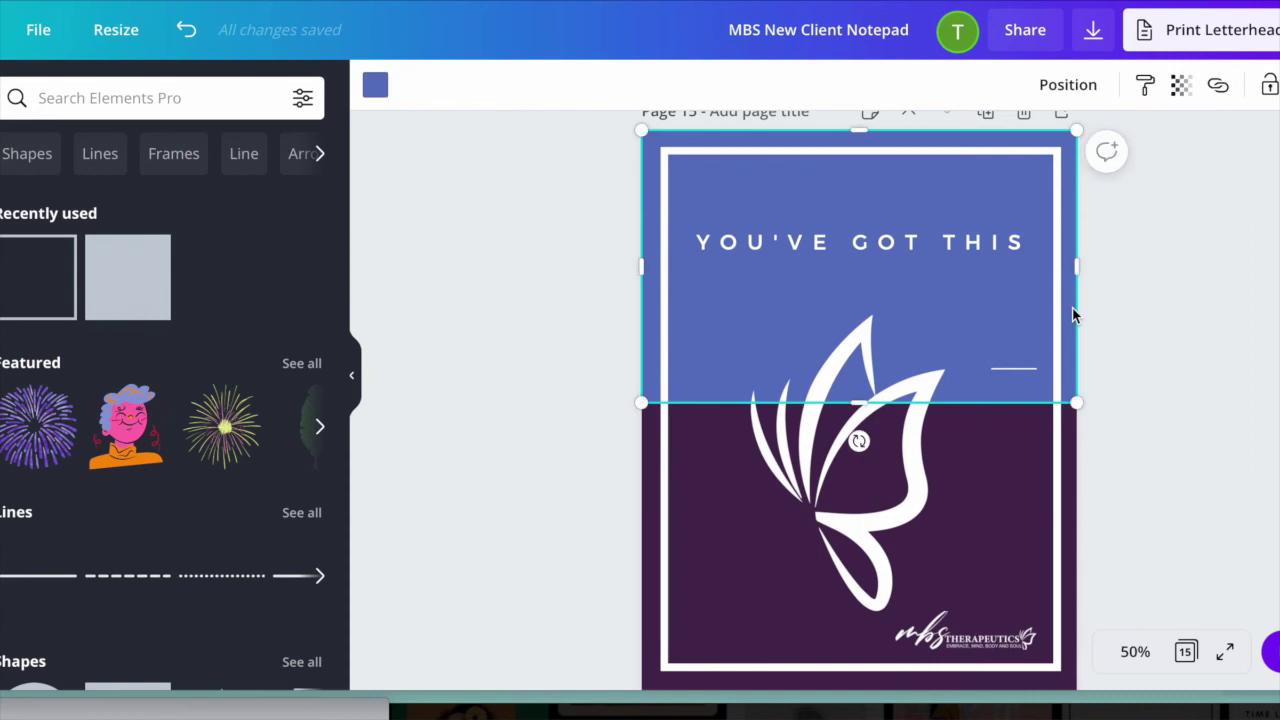
click(1058, 94)
click(835, 160)
click(1270, 392)
click(1267, 440)
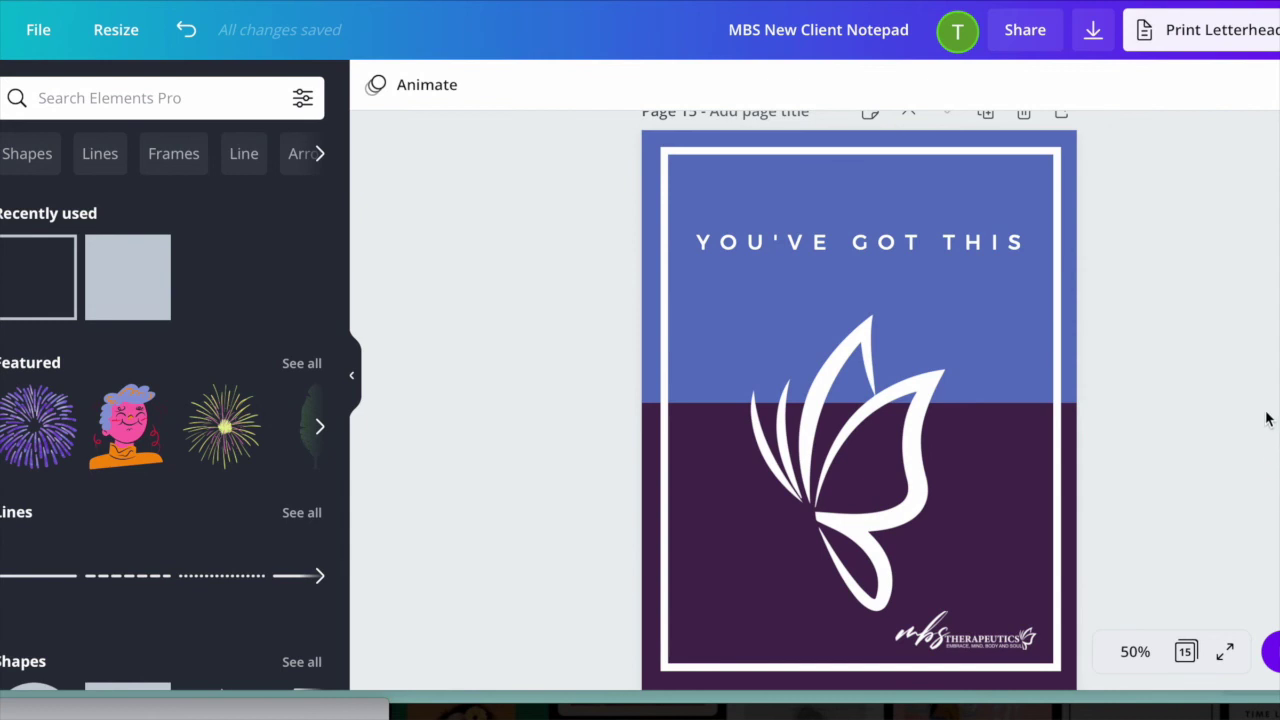
Step: Nudge page 15's border frame slightly down and to the left, and deselect it
click(900, 414)
drag(900, 414, 898, 434)
click(1157, 402)
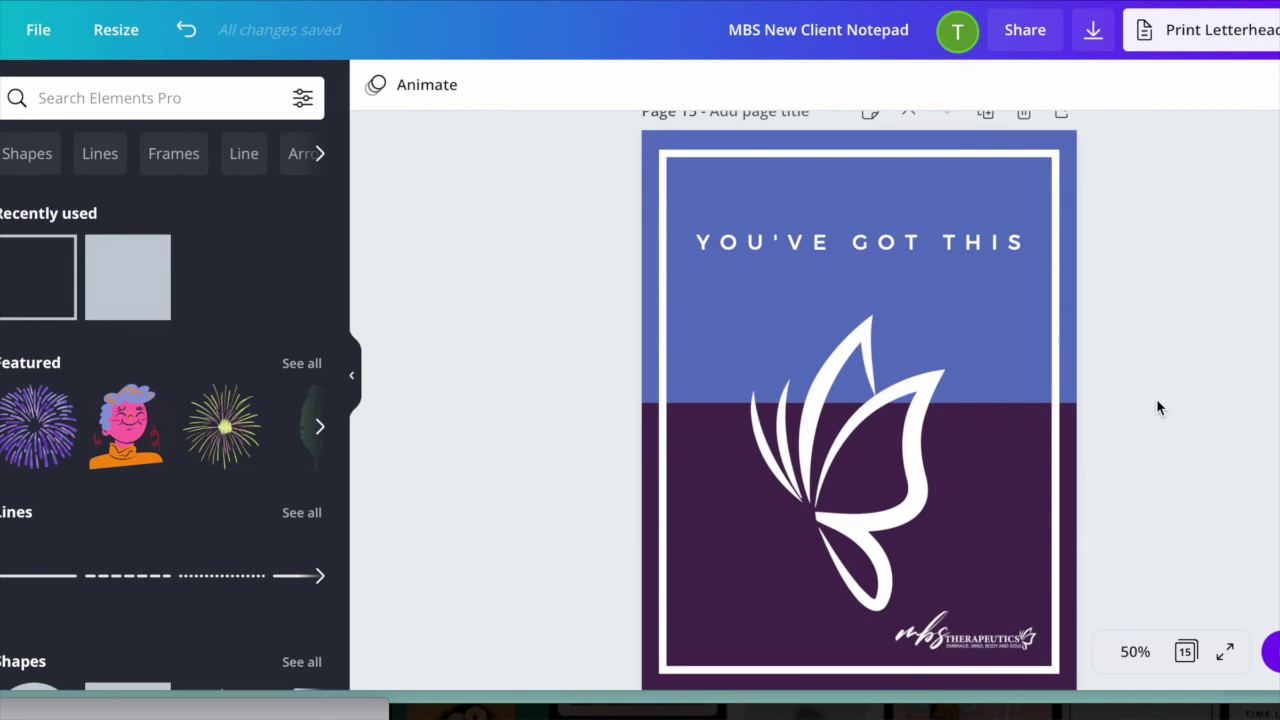
Step: Review the notepad pages from the back cover up to the front cover
scroll(991, 301, up, 3)
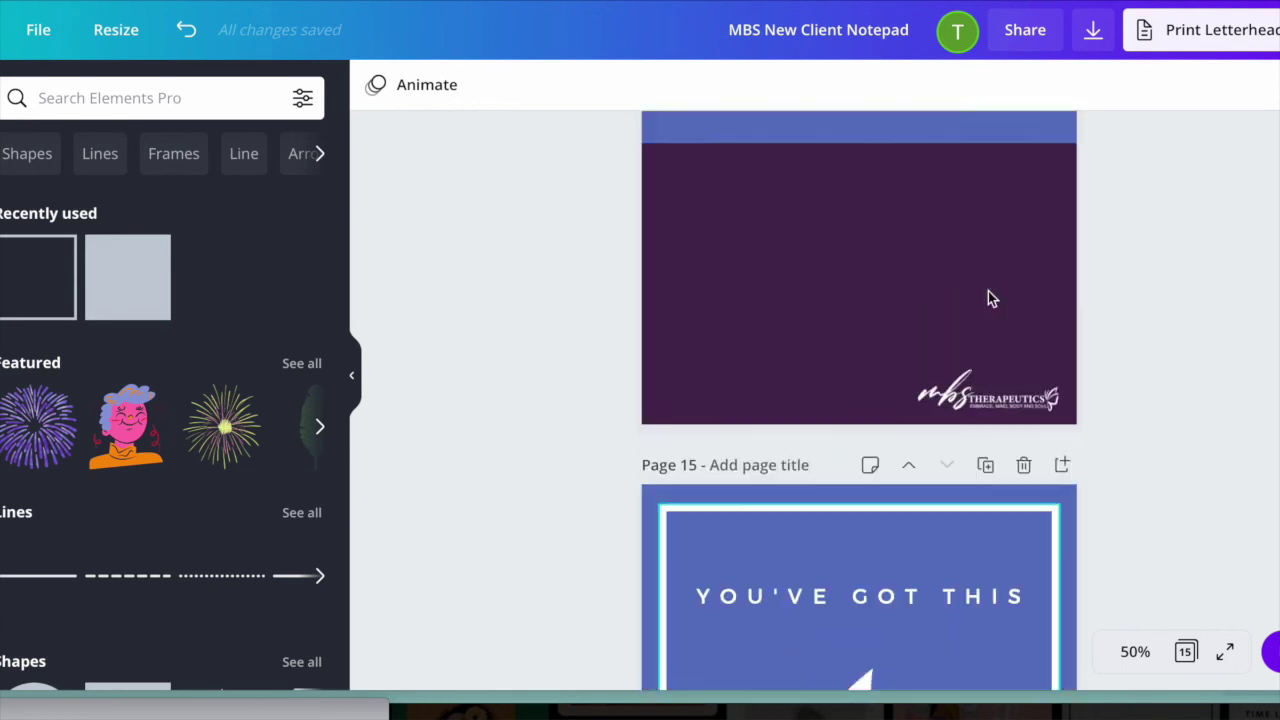
scroll(988, 298, up, 12)
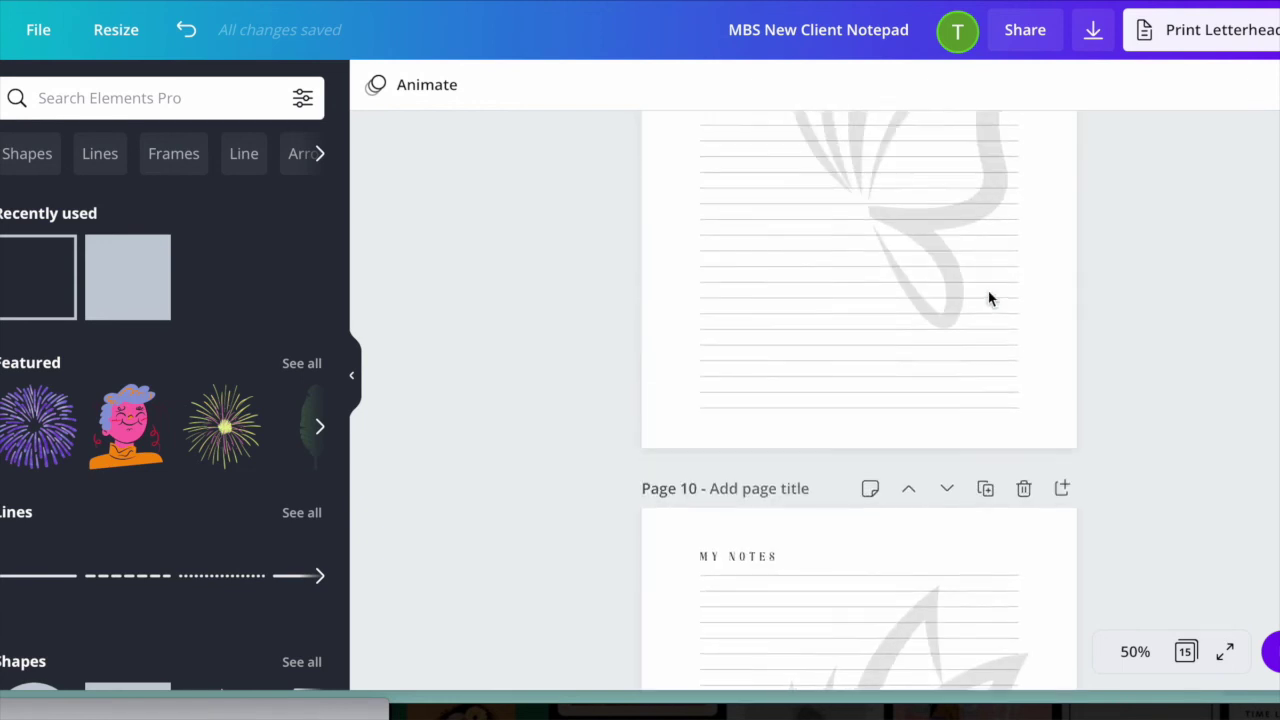
scroll(988, 298, up, 15)
scroll(988, 298, up, 10)
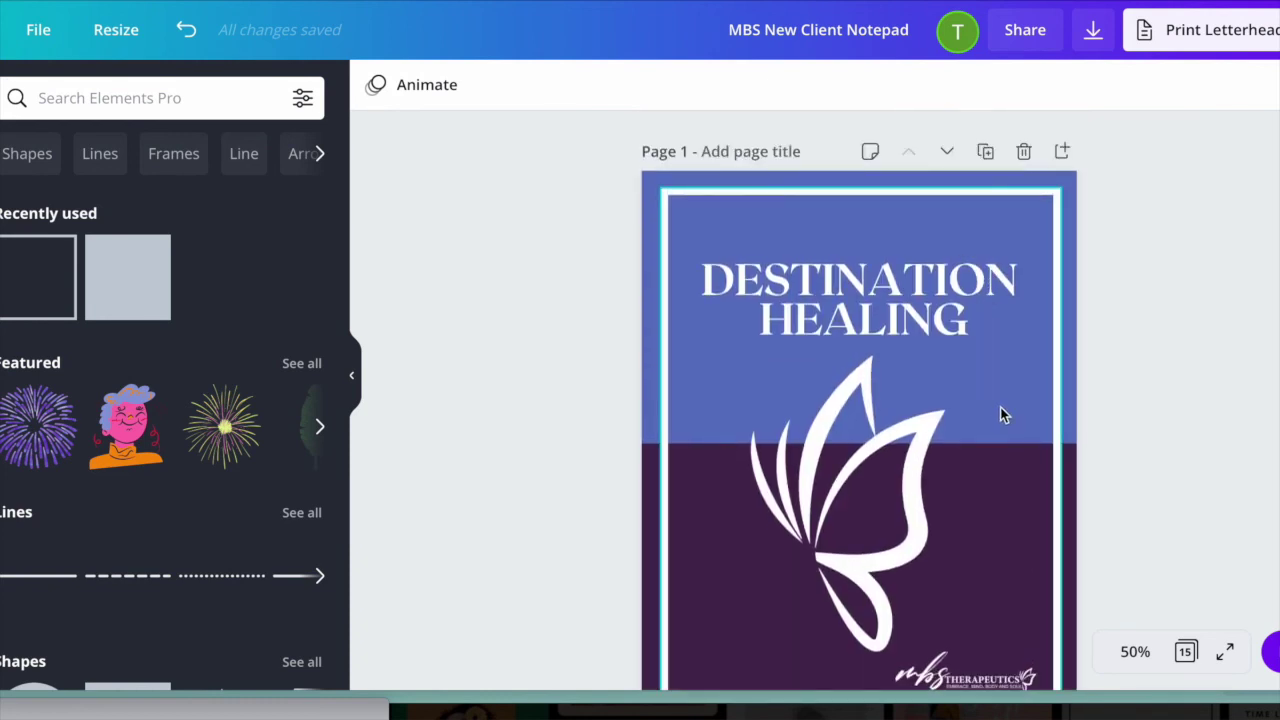
scroll(1009, 521, down, 1)
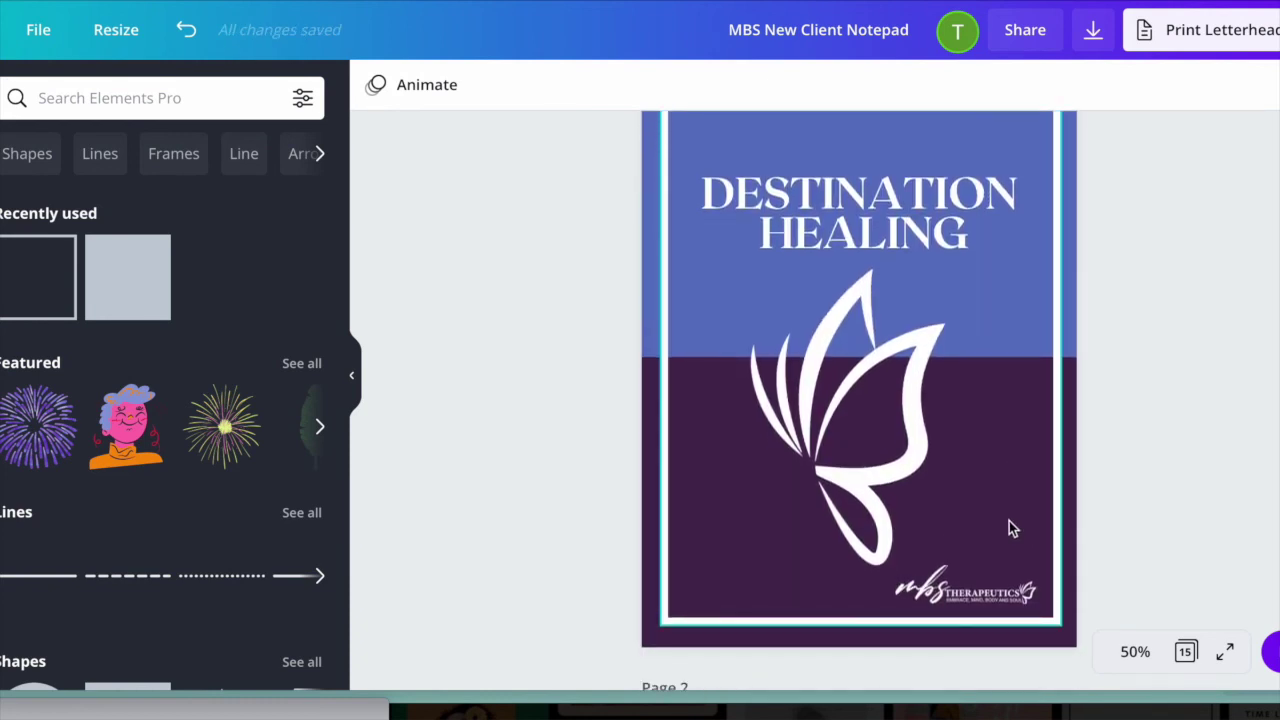
scroll(1010, 511, up, 1)
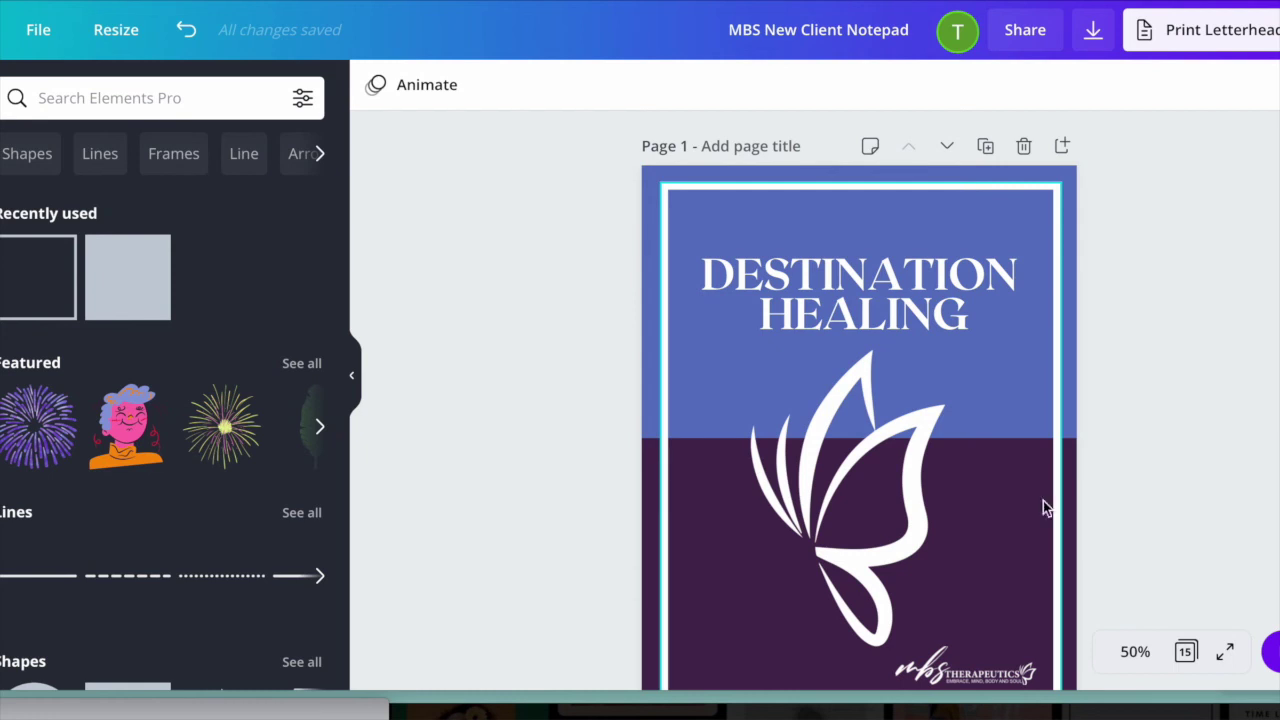
scroll(1185, 497, down, 1)
scroll(1185, 497, up, 1)
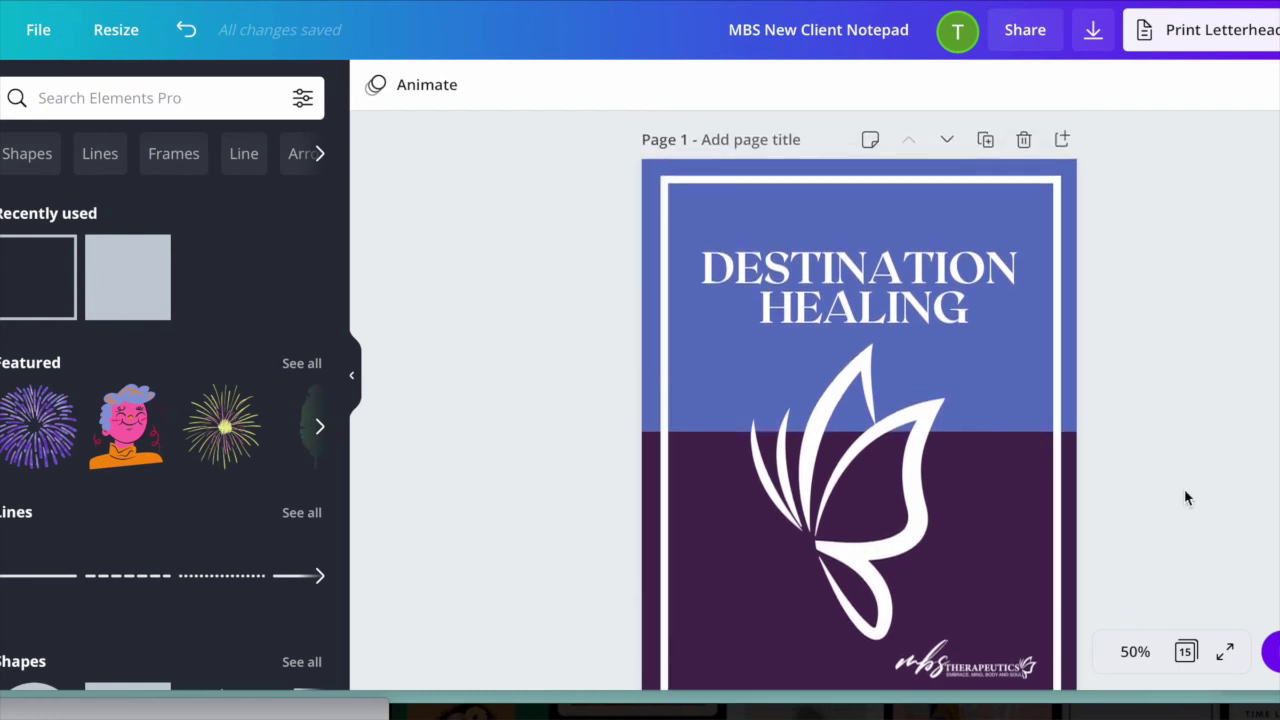